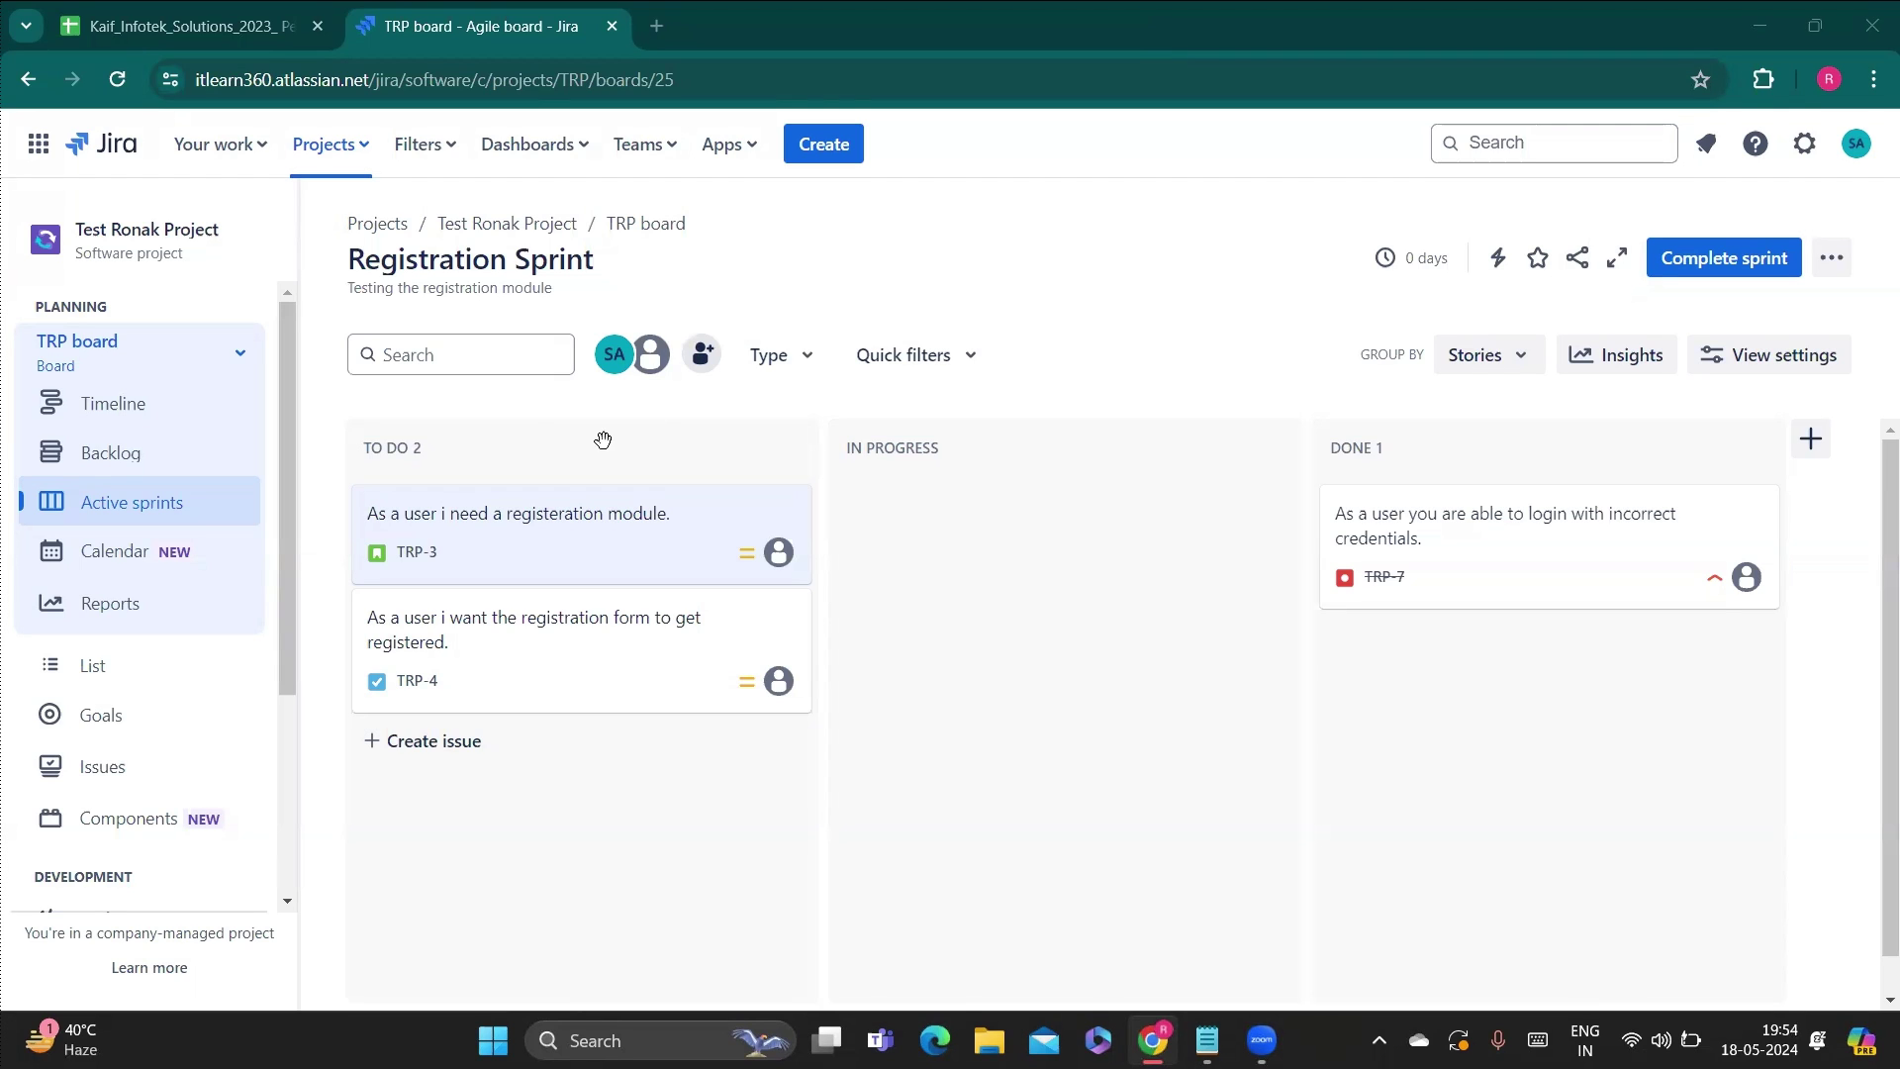
# Open story TRP-3 and bring its Zephyr Scale test cases TRP-T2, TRP-T3 and TRP-T5 into view.
pyautogui.click(525, 539)
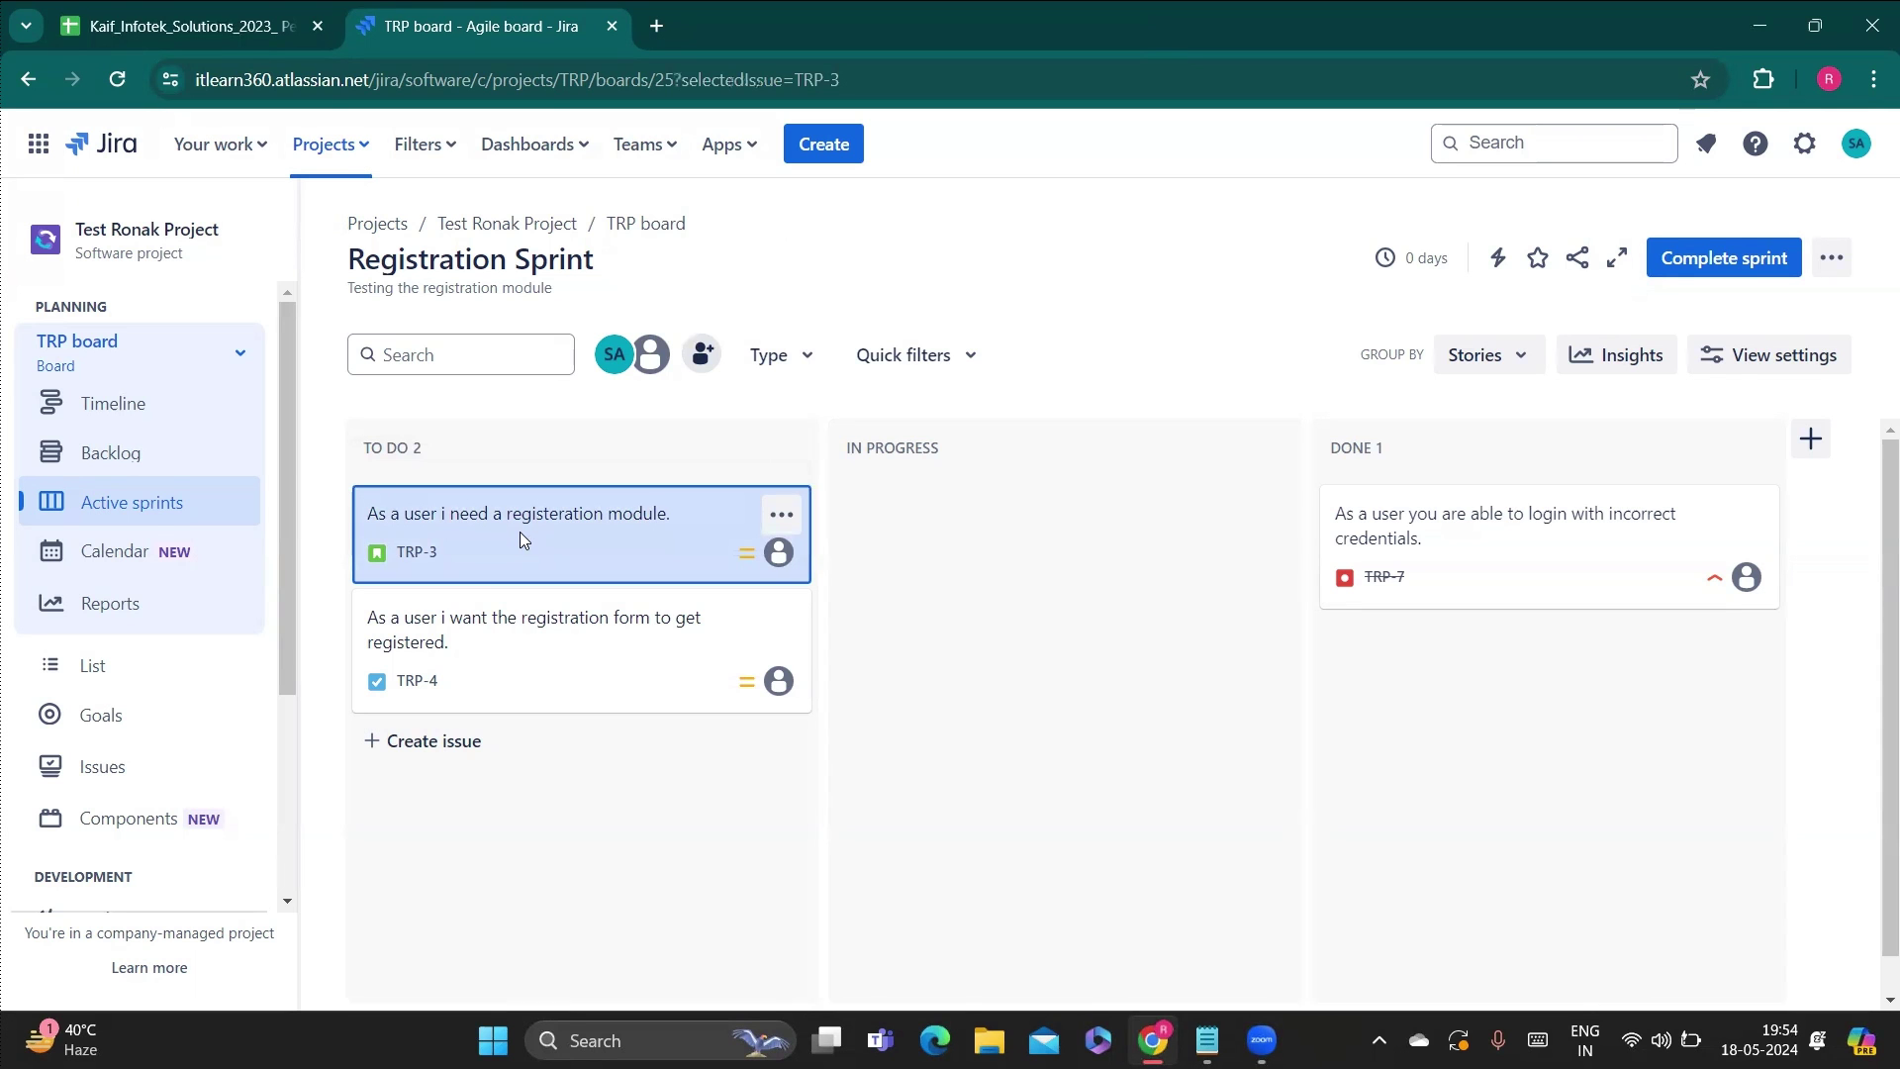
pyautogui.scroll(-5, 525, 539)
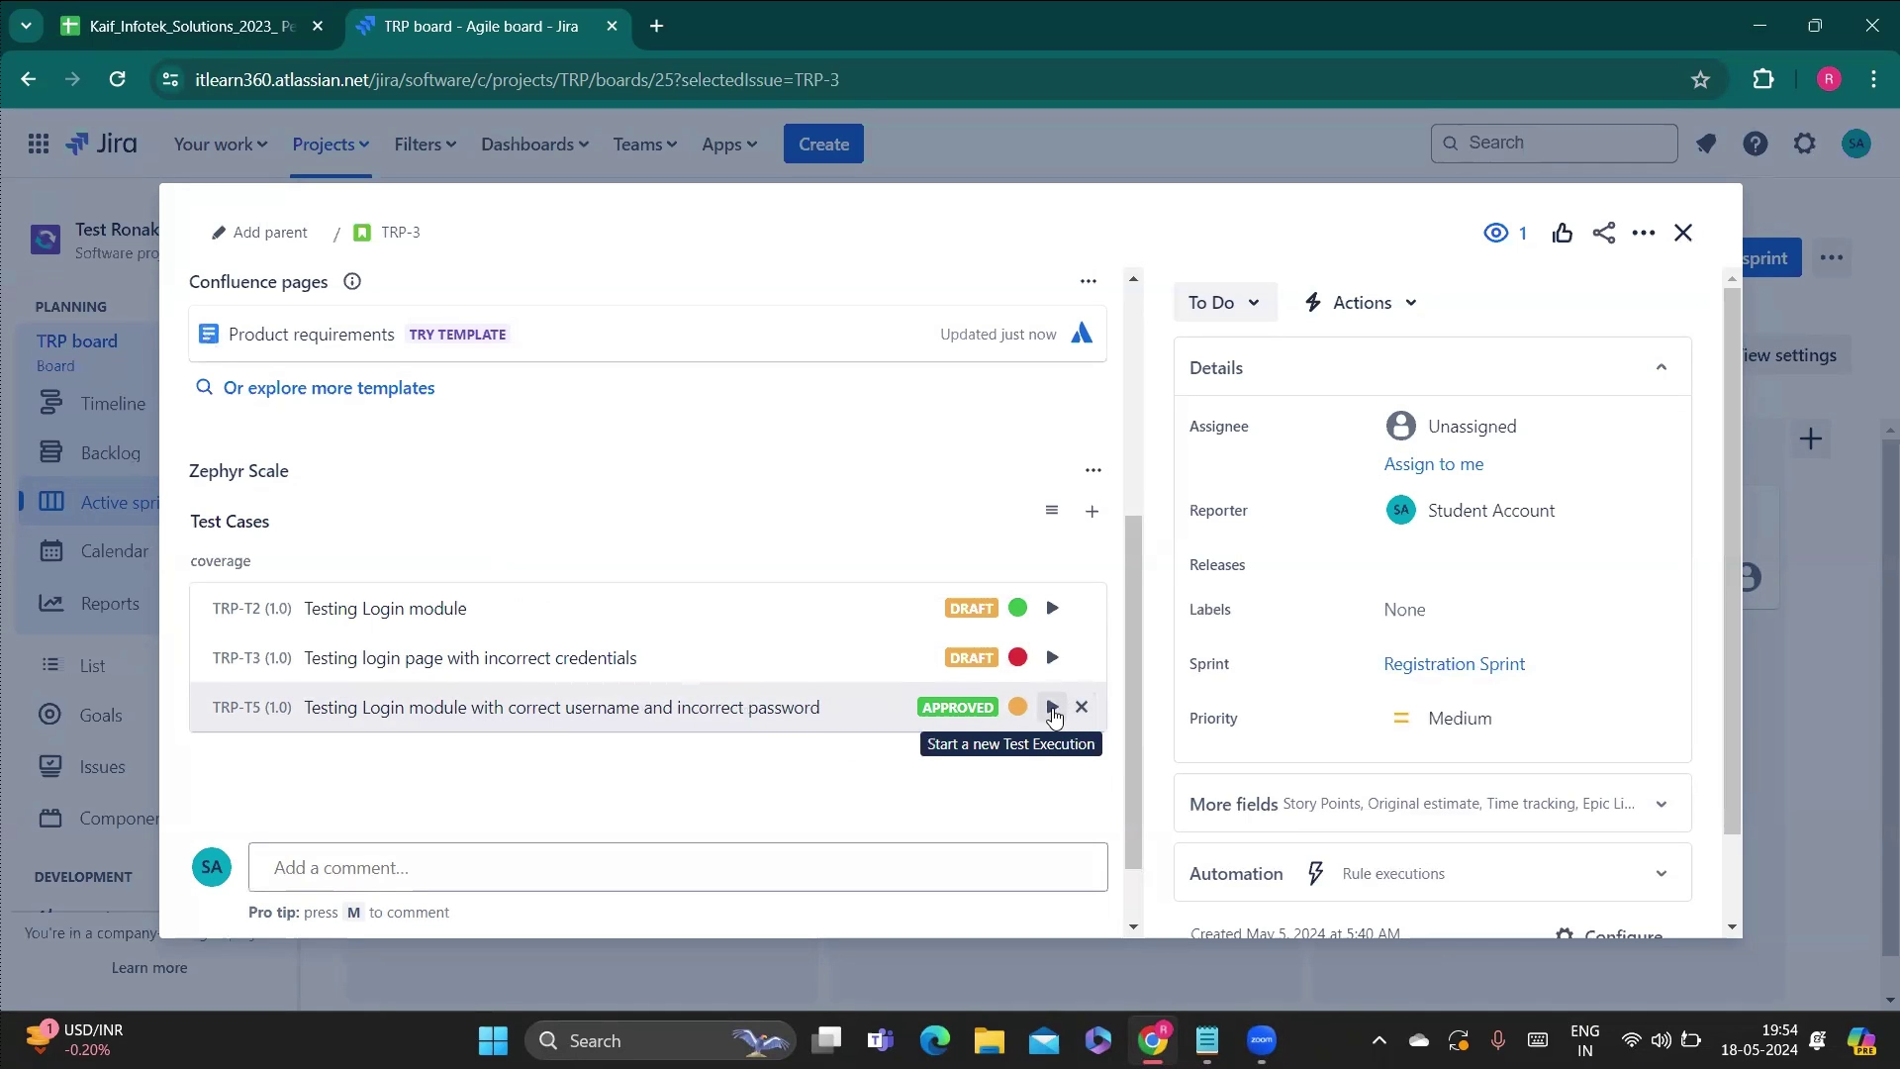
# Start a new test execution for test case TRP-T5 and open its test player.
pyautogui.click(1052, 708)
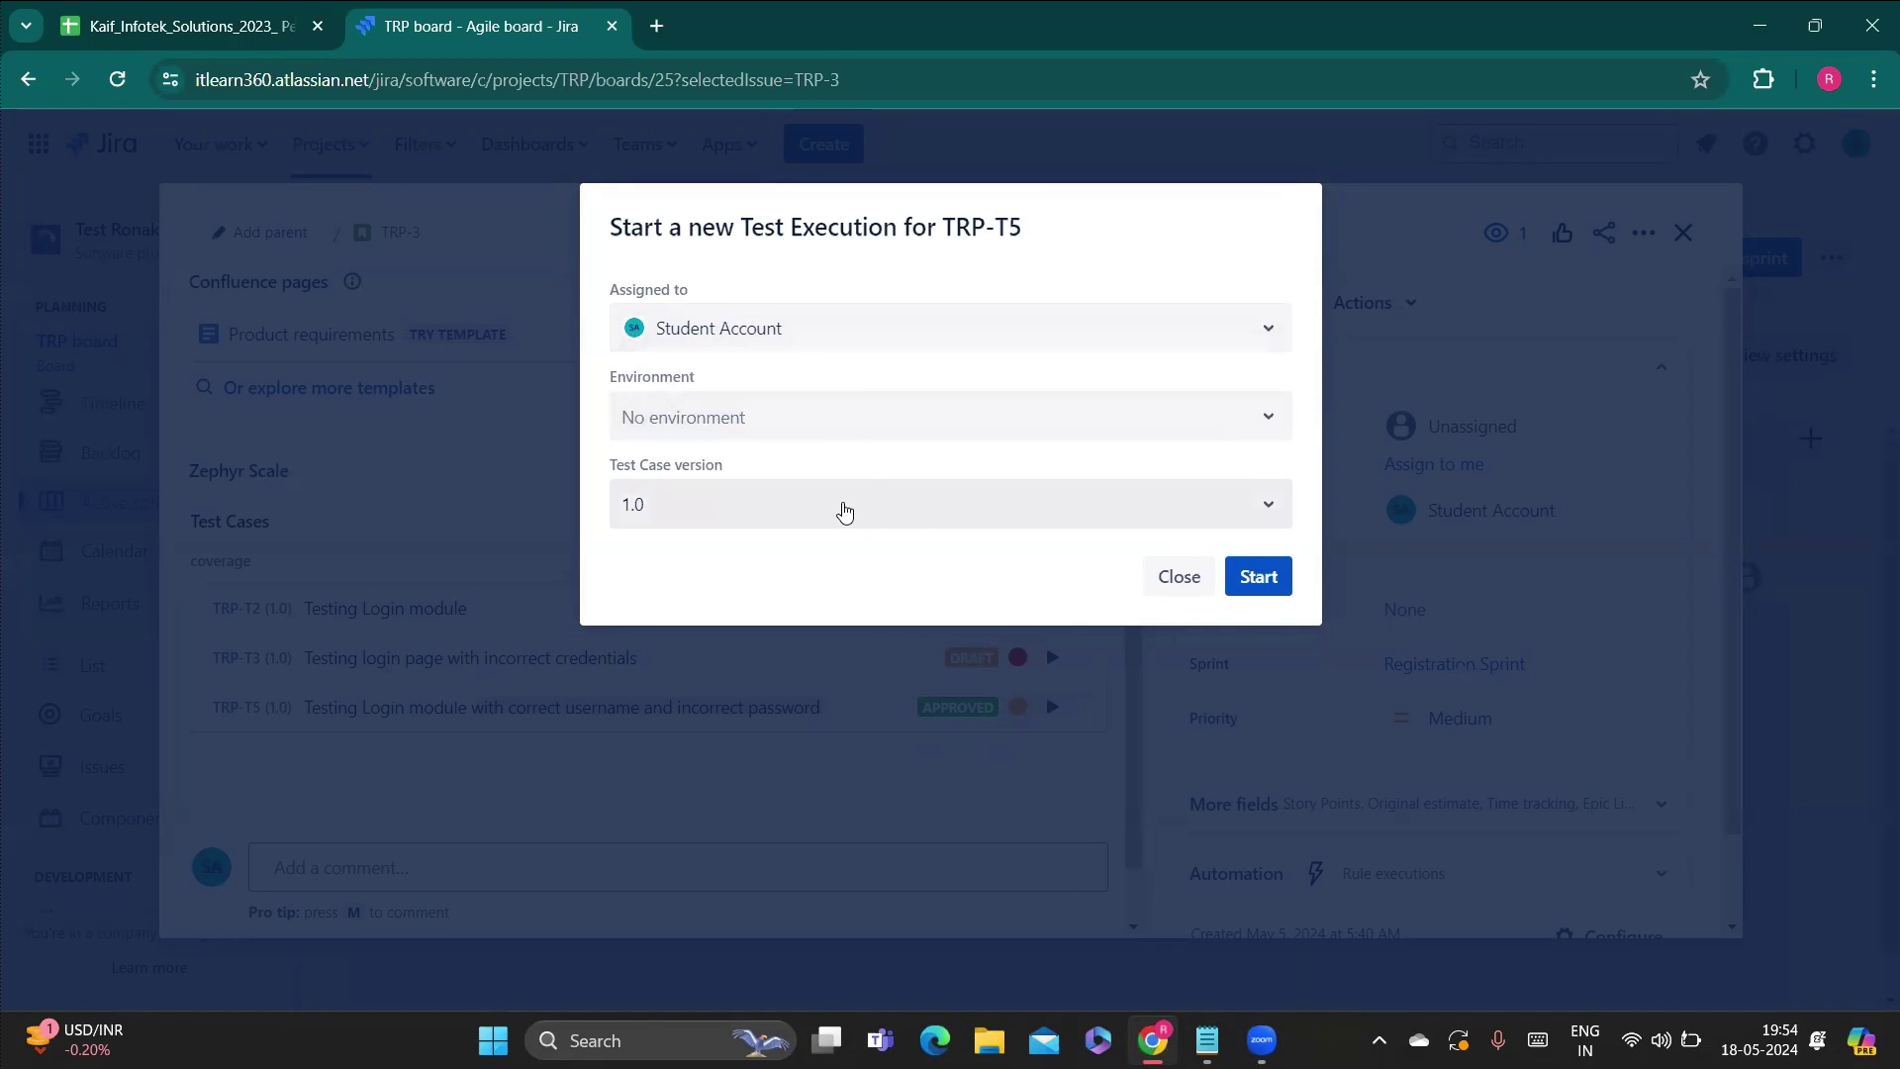
pyautogui.click(1255, 584)
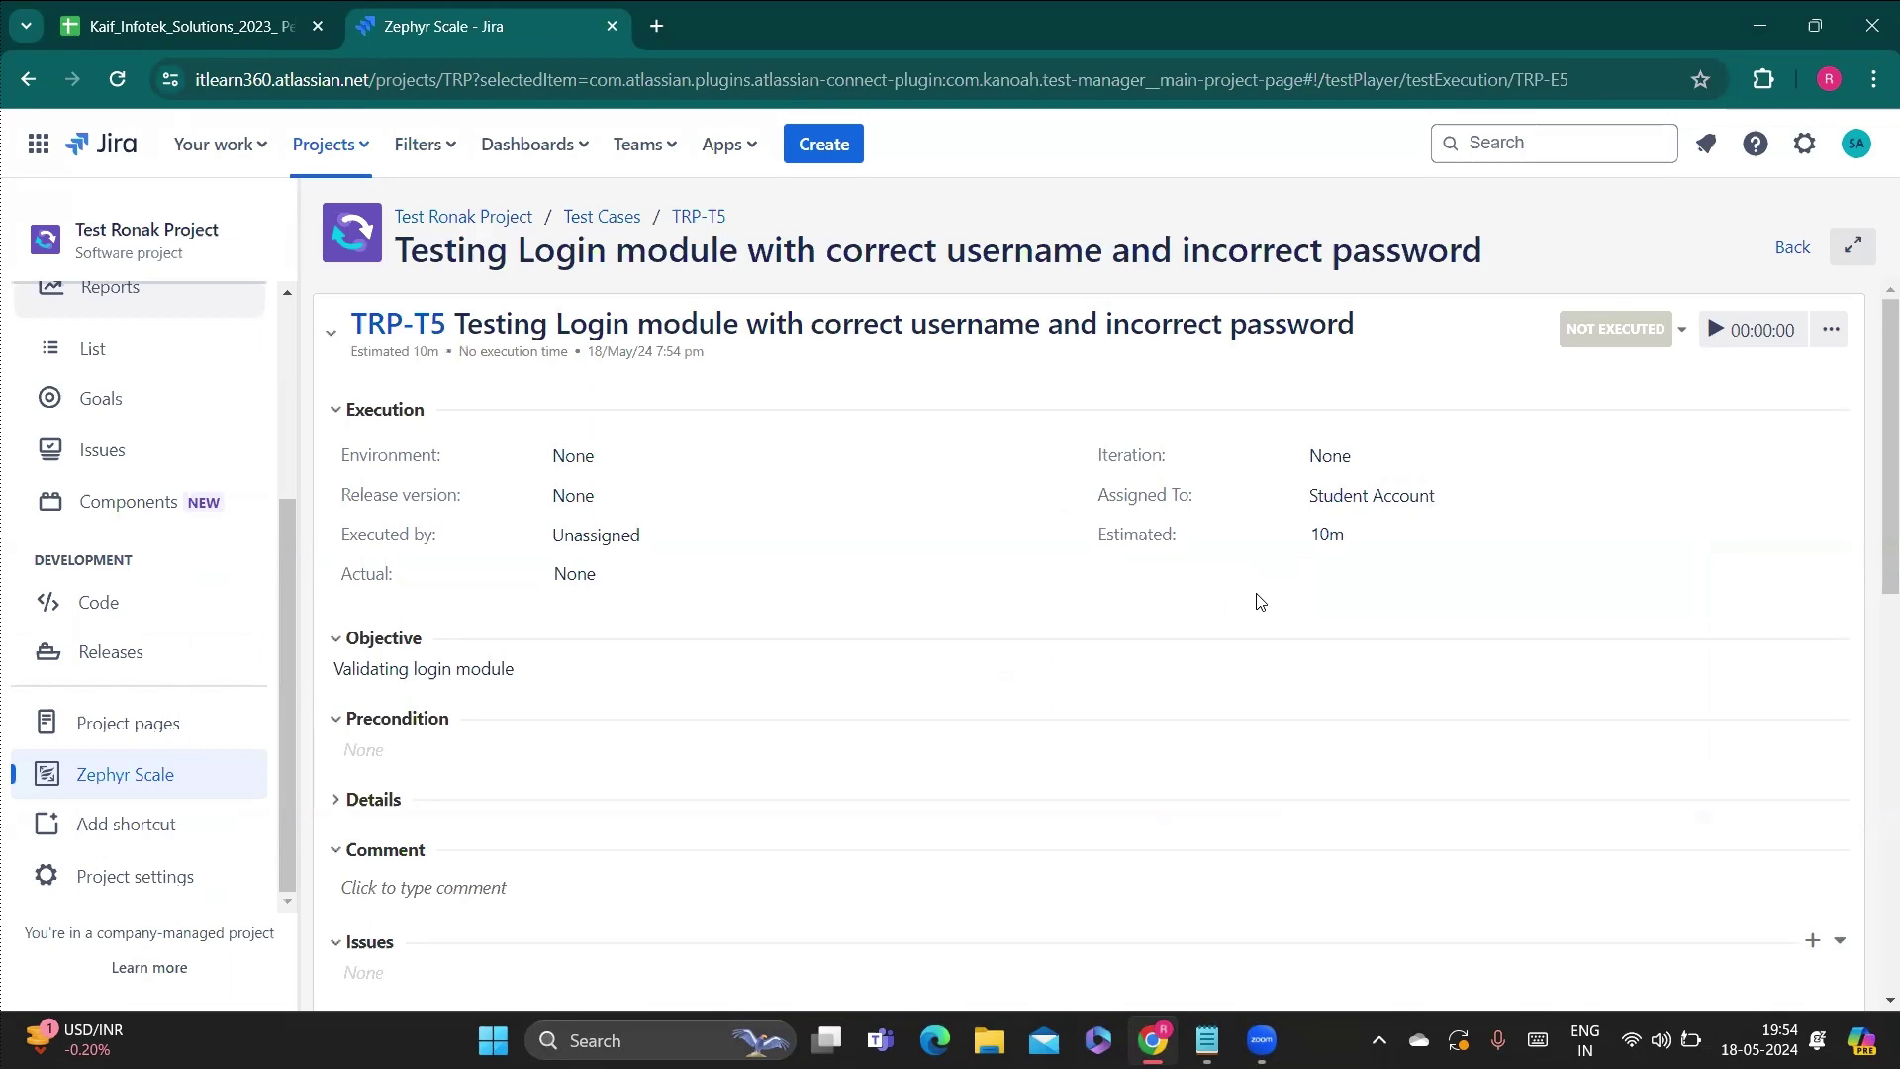
# Start the TRP-T5 execution timer so it is In Progress, and show the Test Script steps.
pyautogui.click(1751, 342)
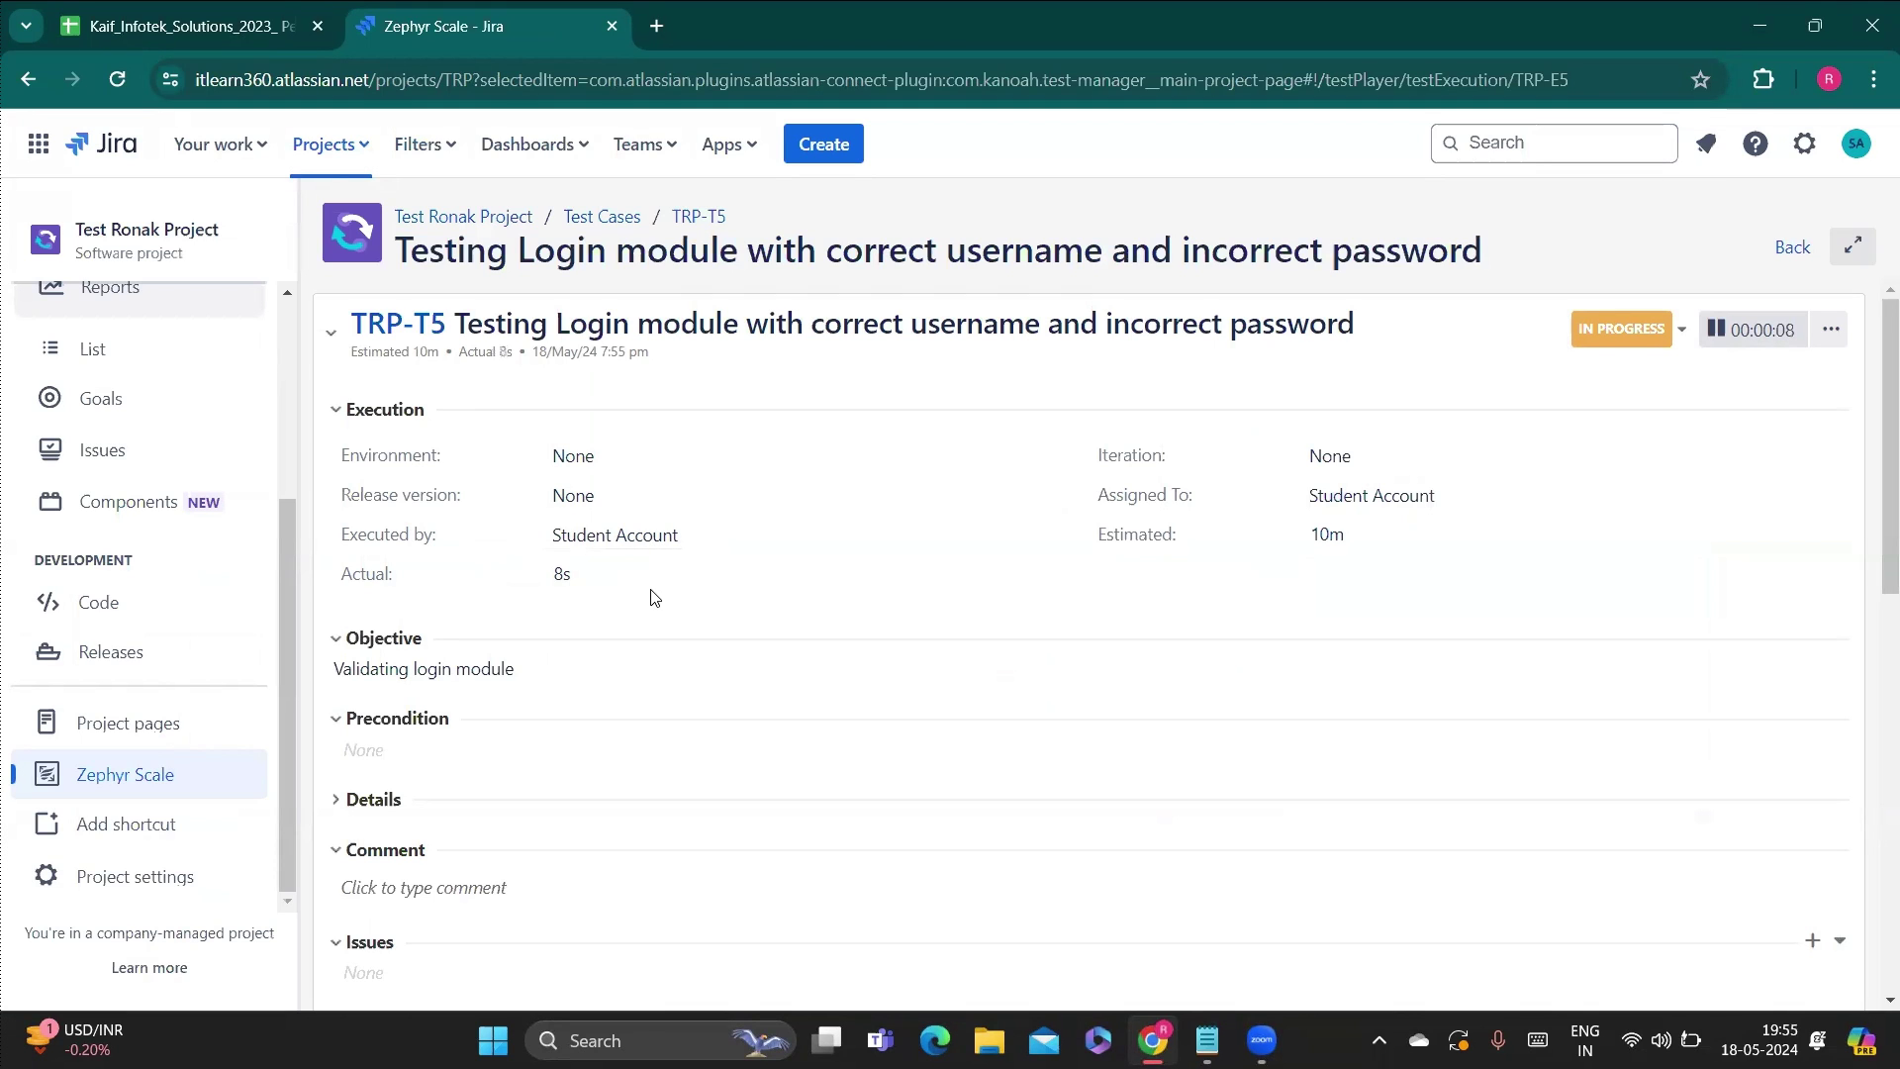
pyautogui.scroll(-5, 653, 597)
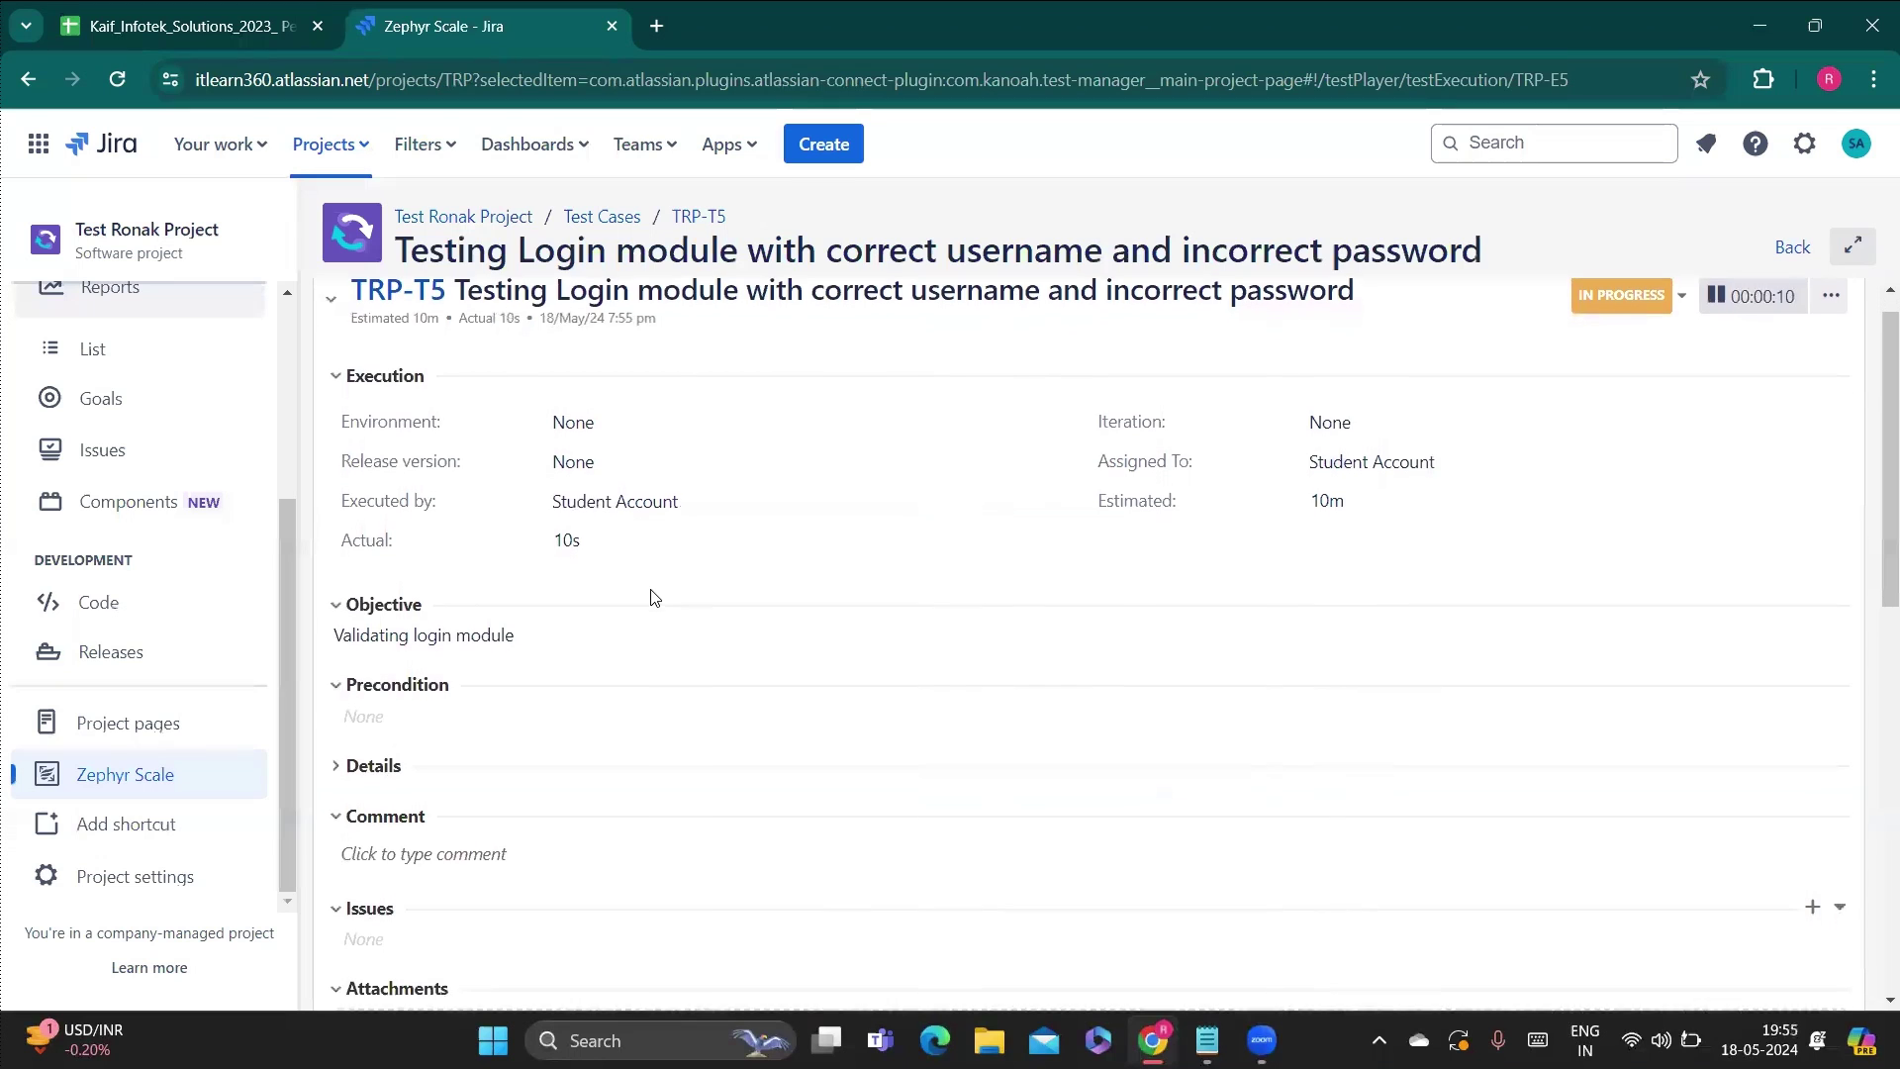
pyautogui.scroll(-2, 654, 597)
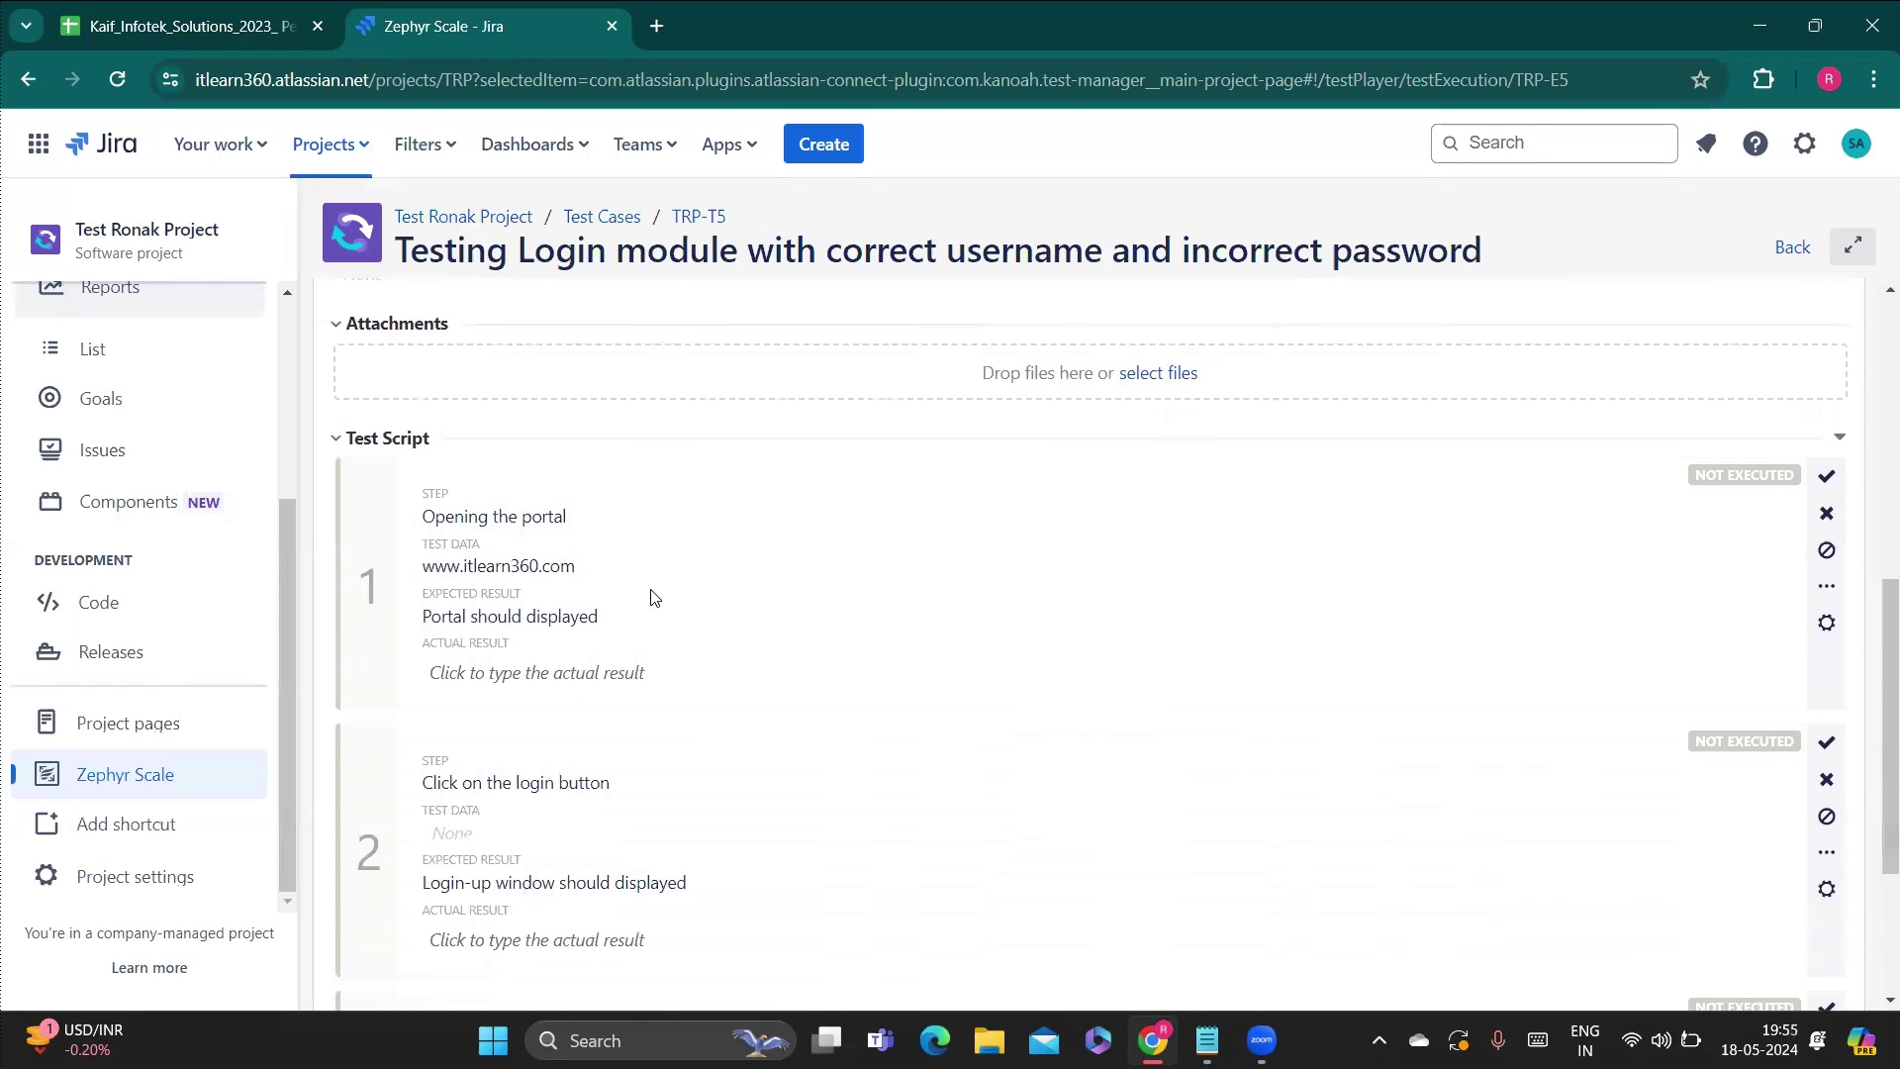
pyautogui.scroll(-1, 653, 597)
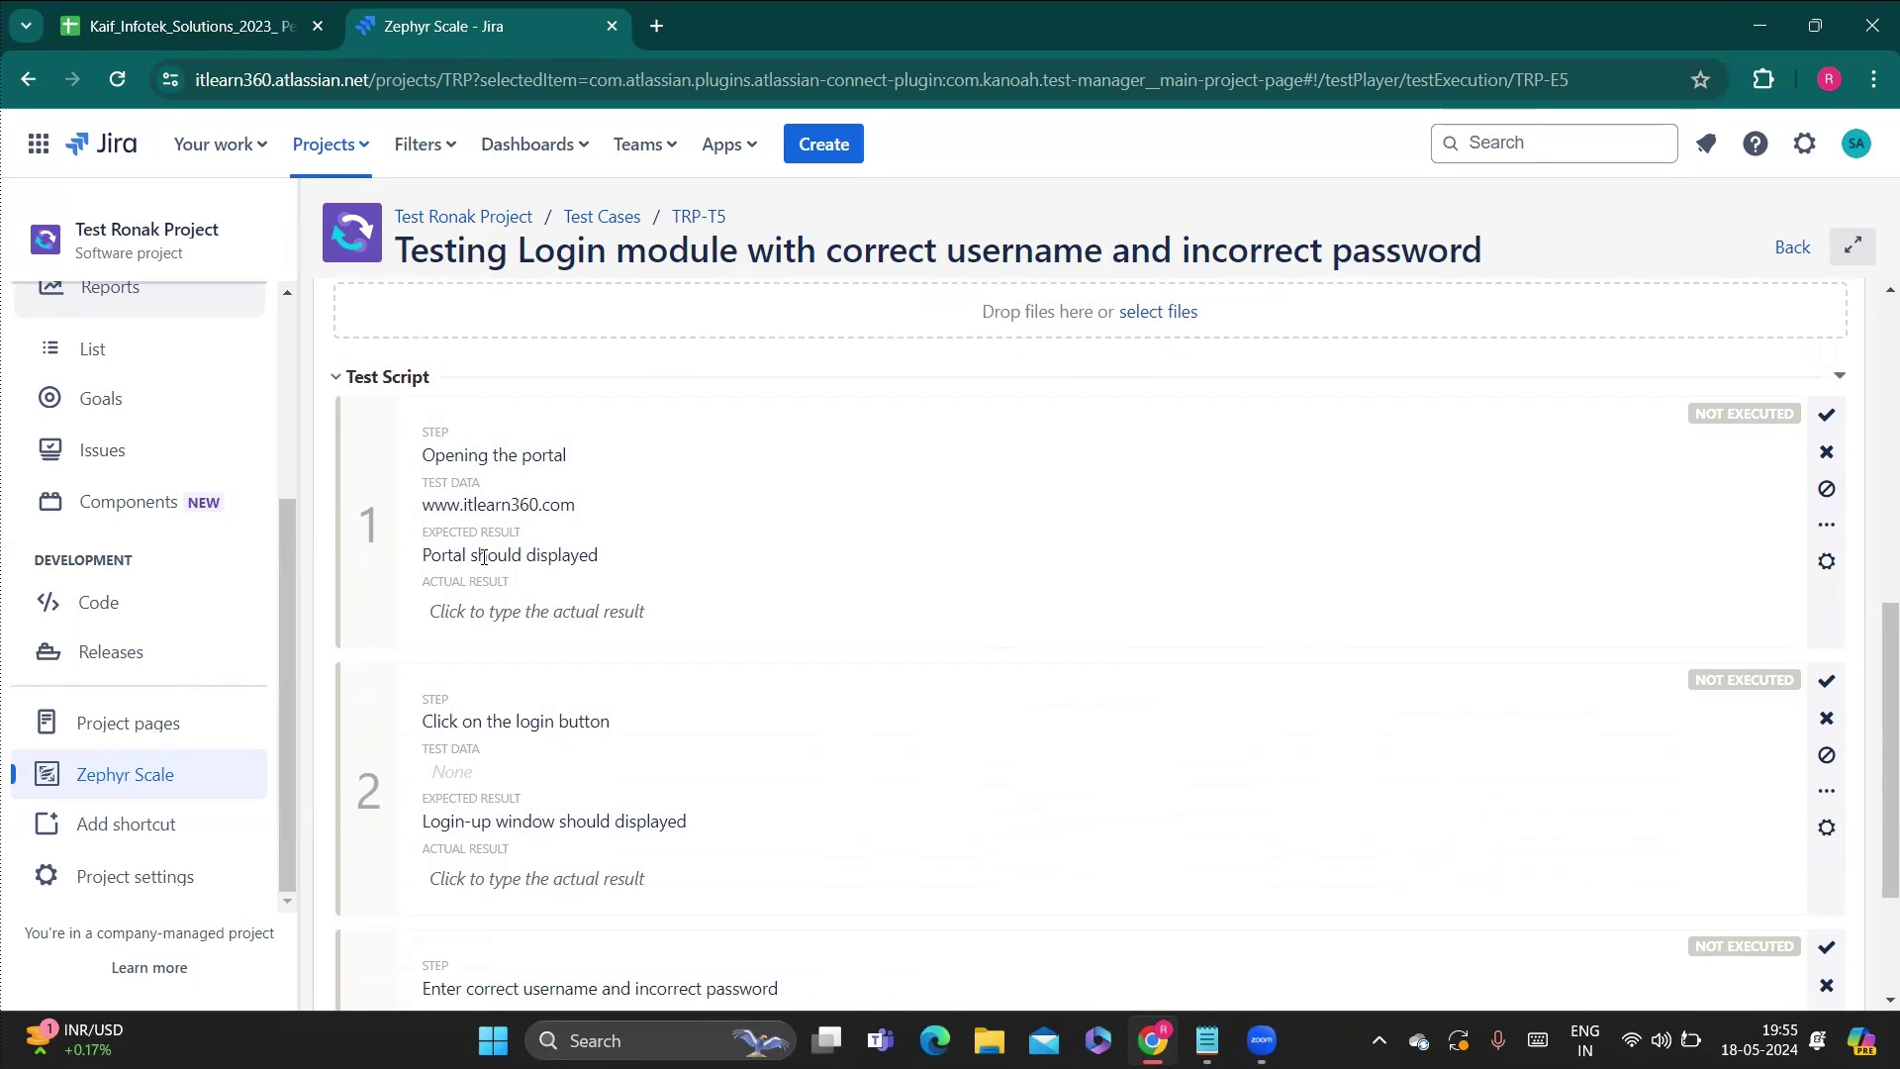
# Enter 'Portal displayed' as step 1's actual result and mark step 1 Pass.
pyautogui.click(534, 614)
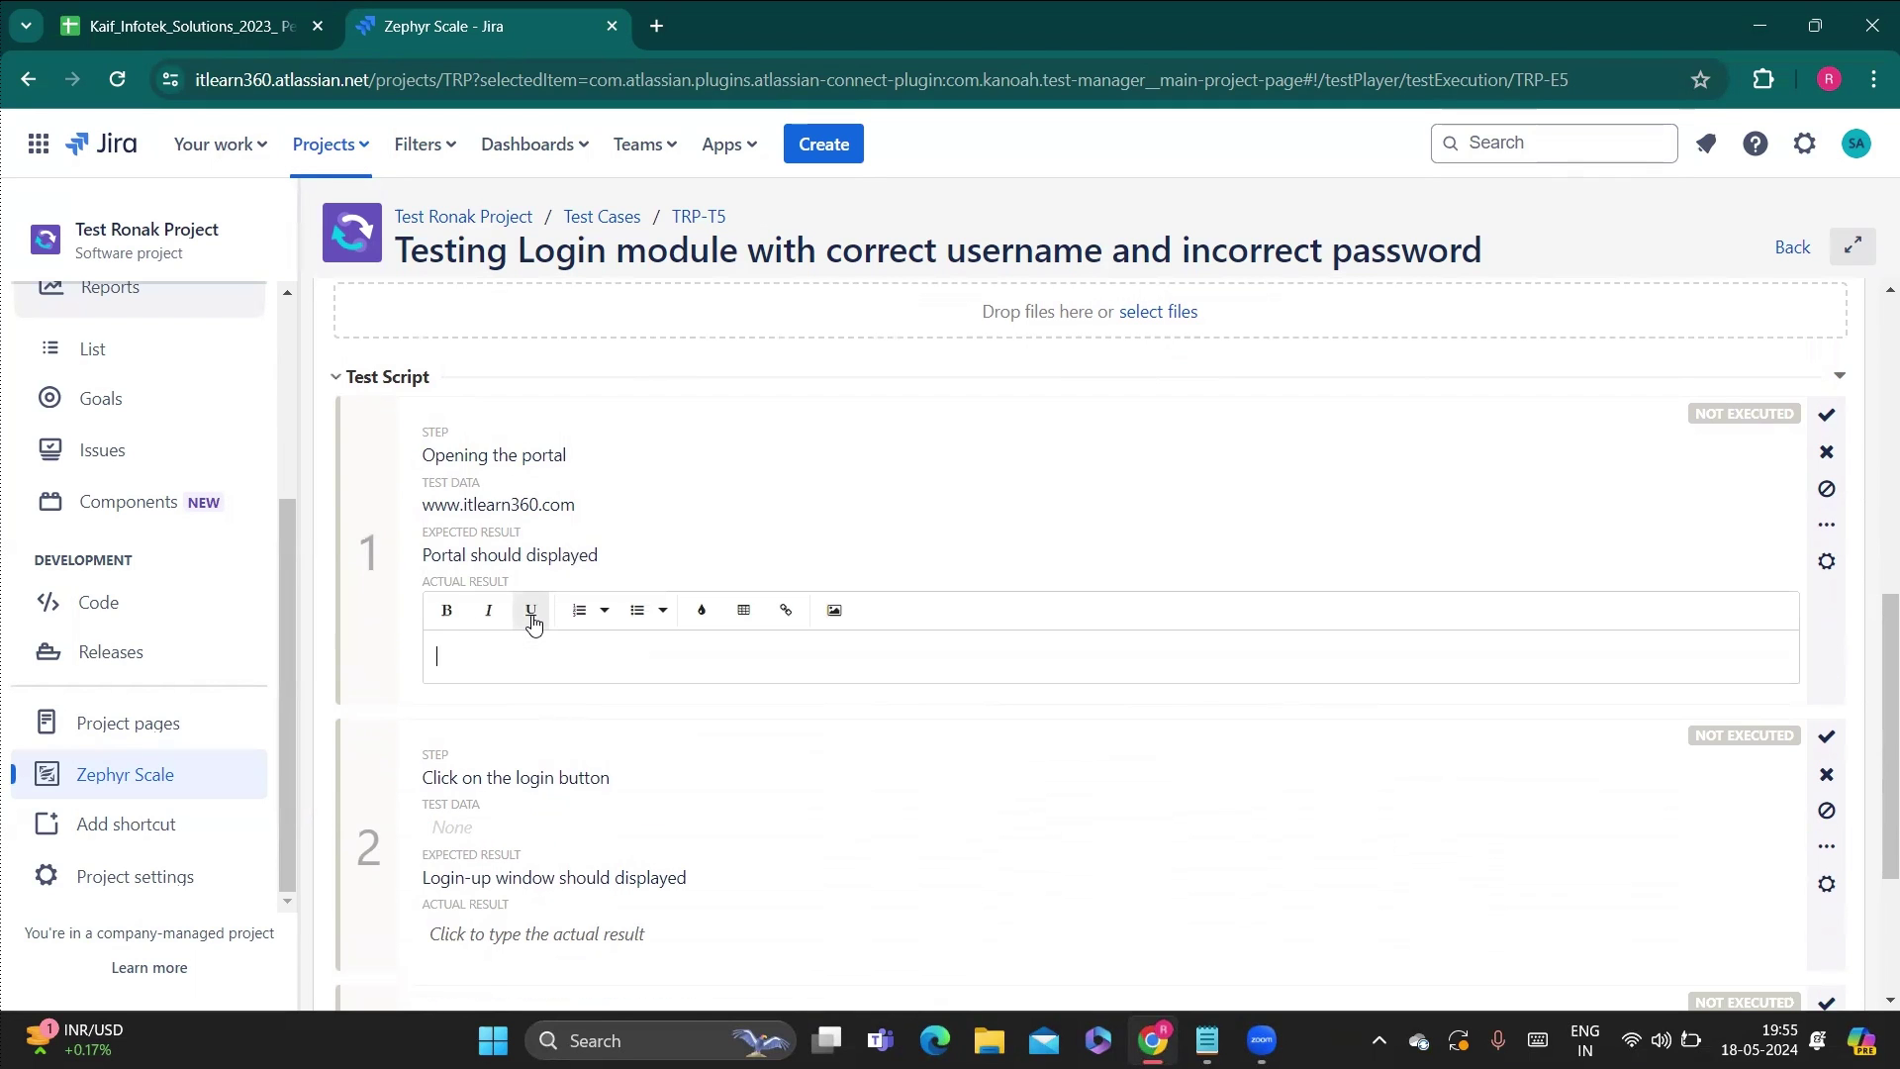
pyautogui.write('Portal displayed')
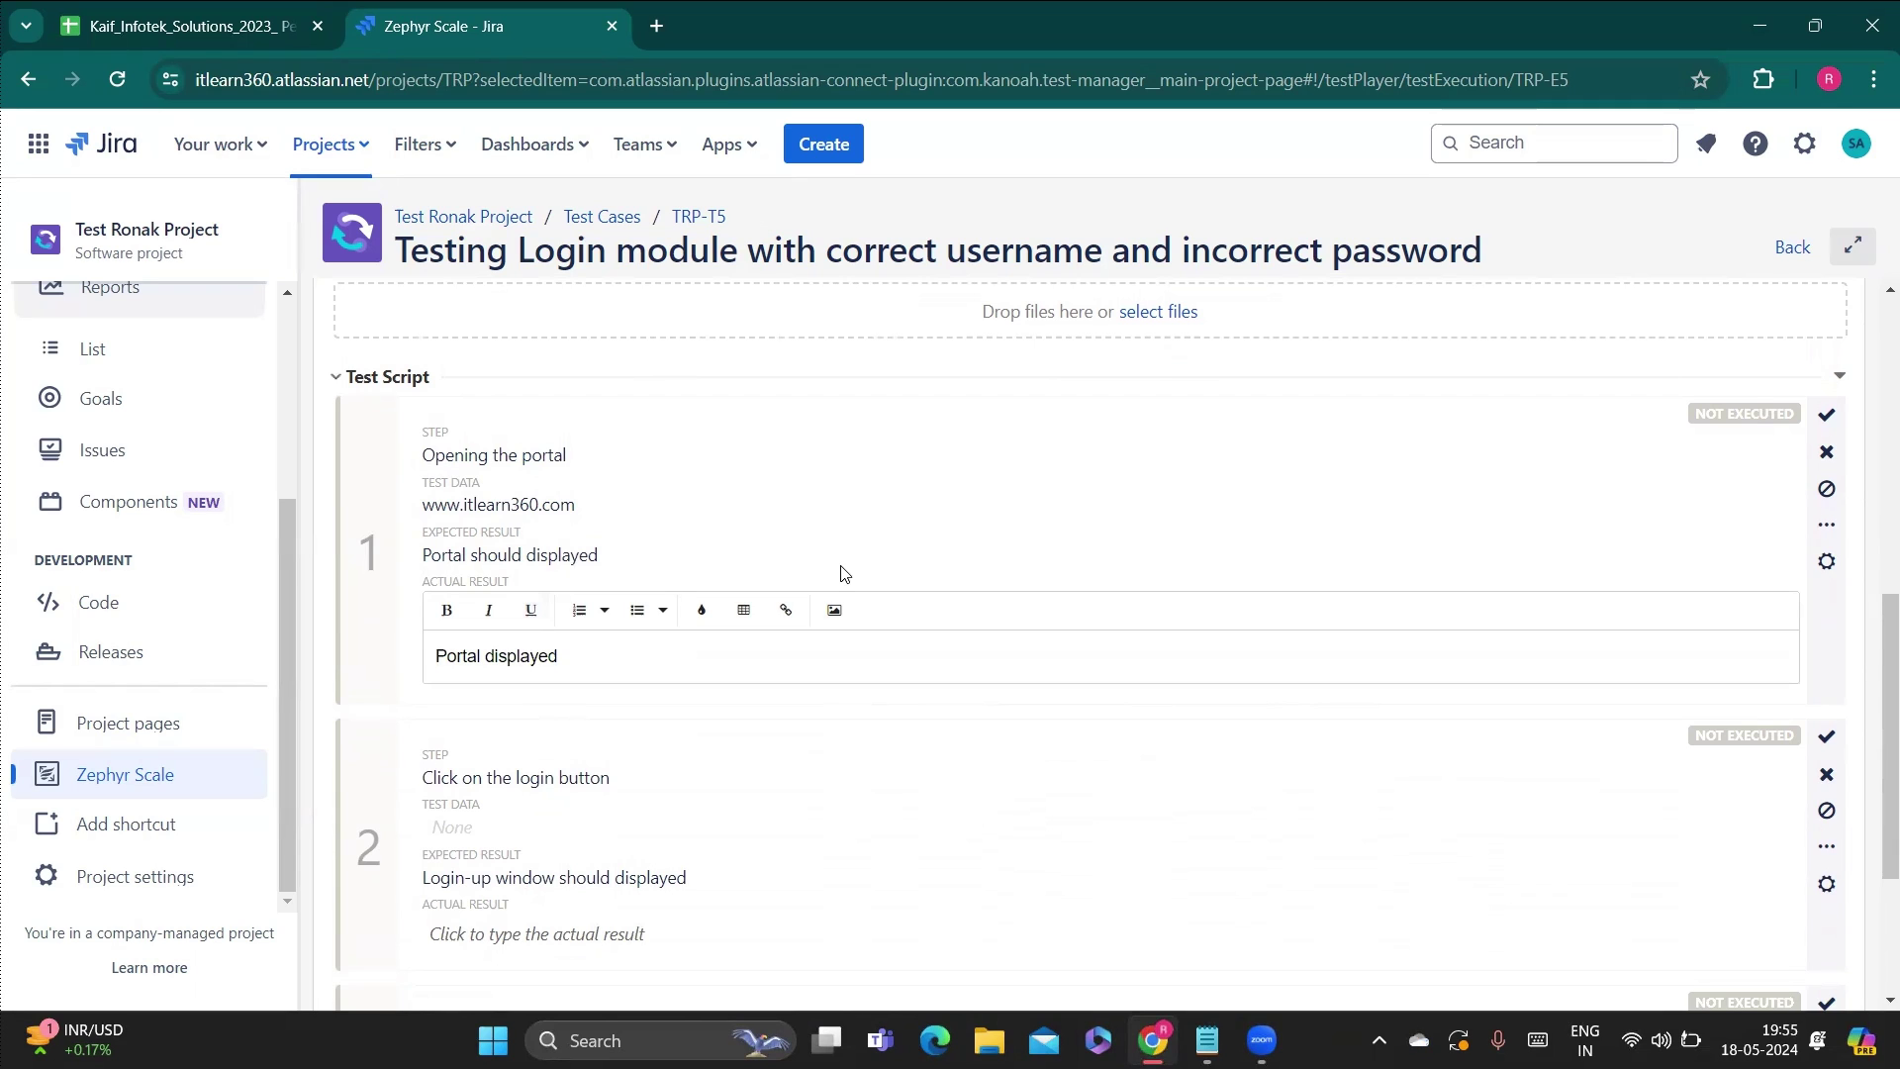
pyautogui.click(876, 559)
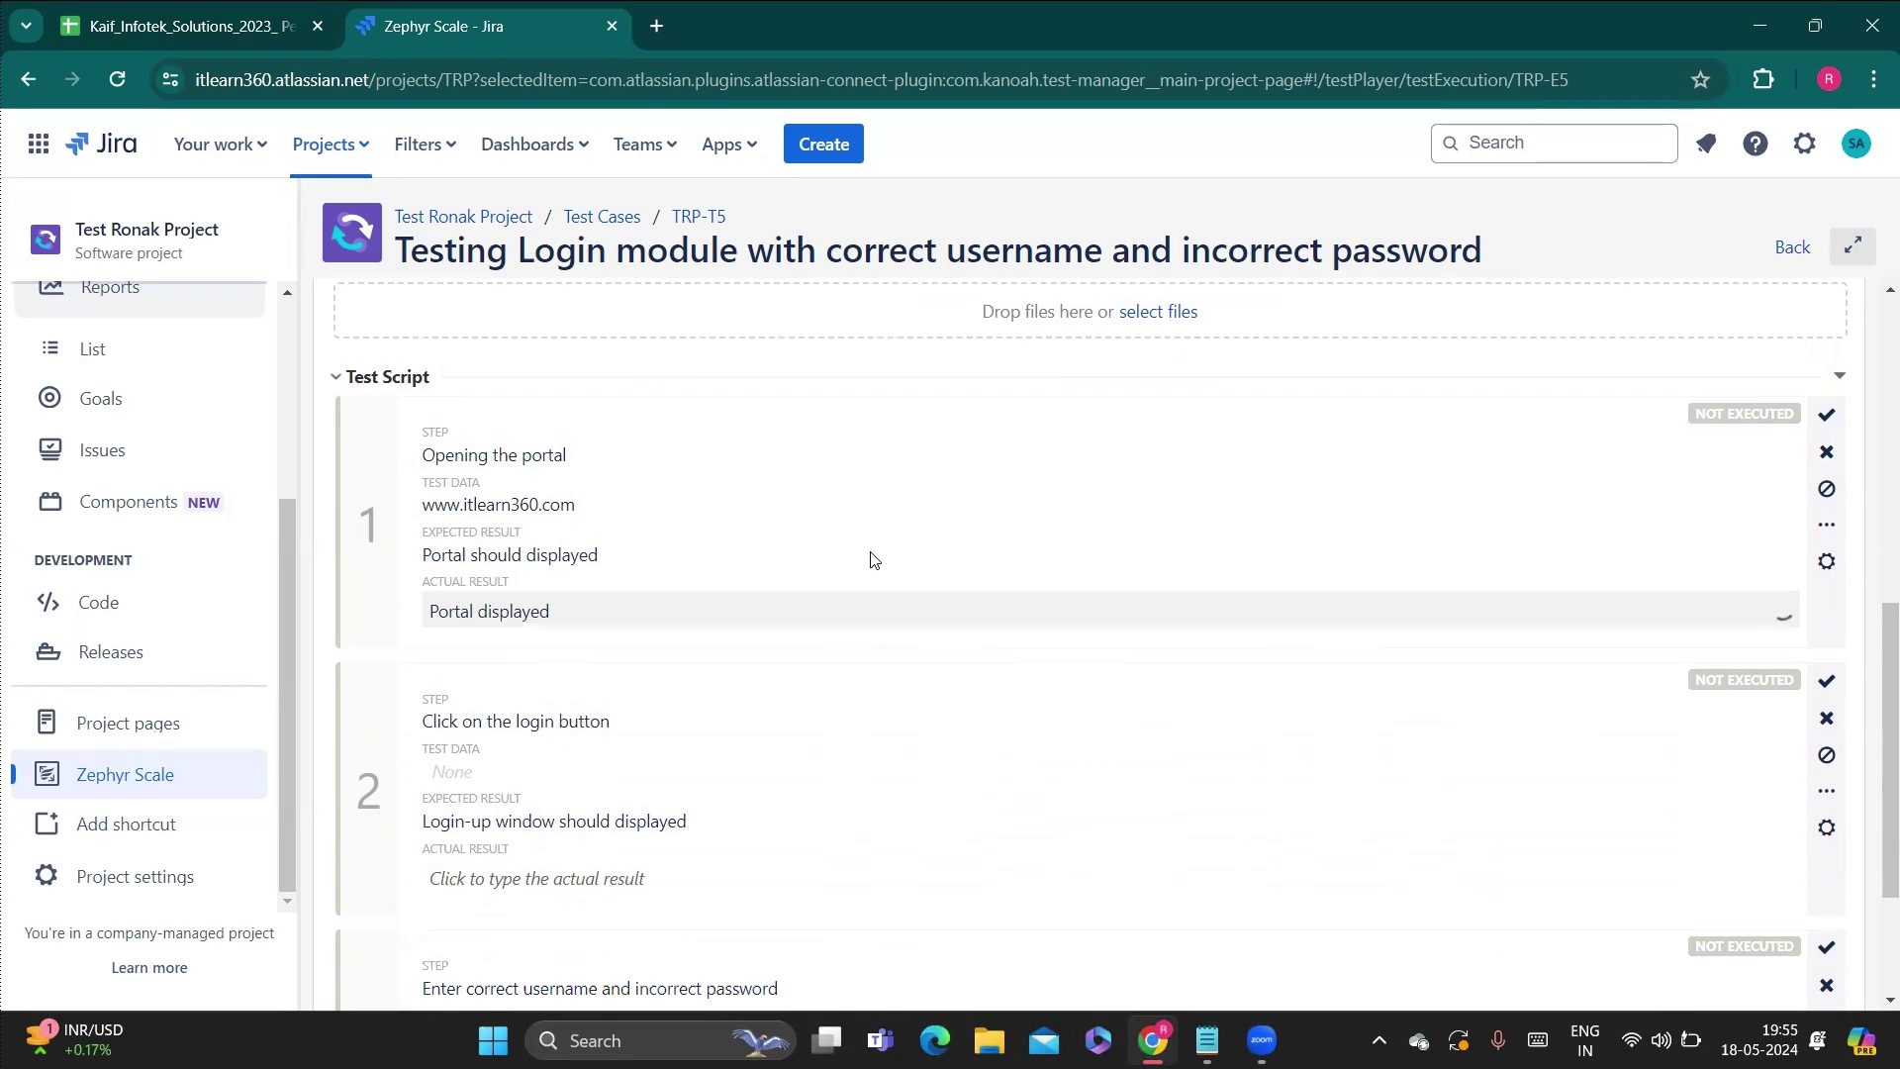
pyautogui.click(1827, 418)
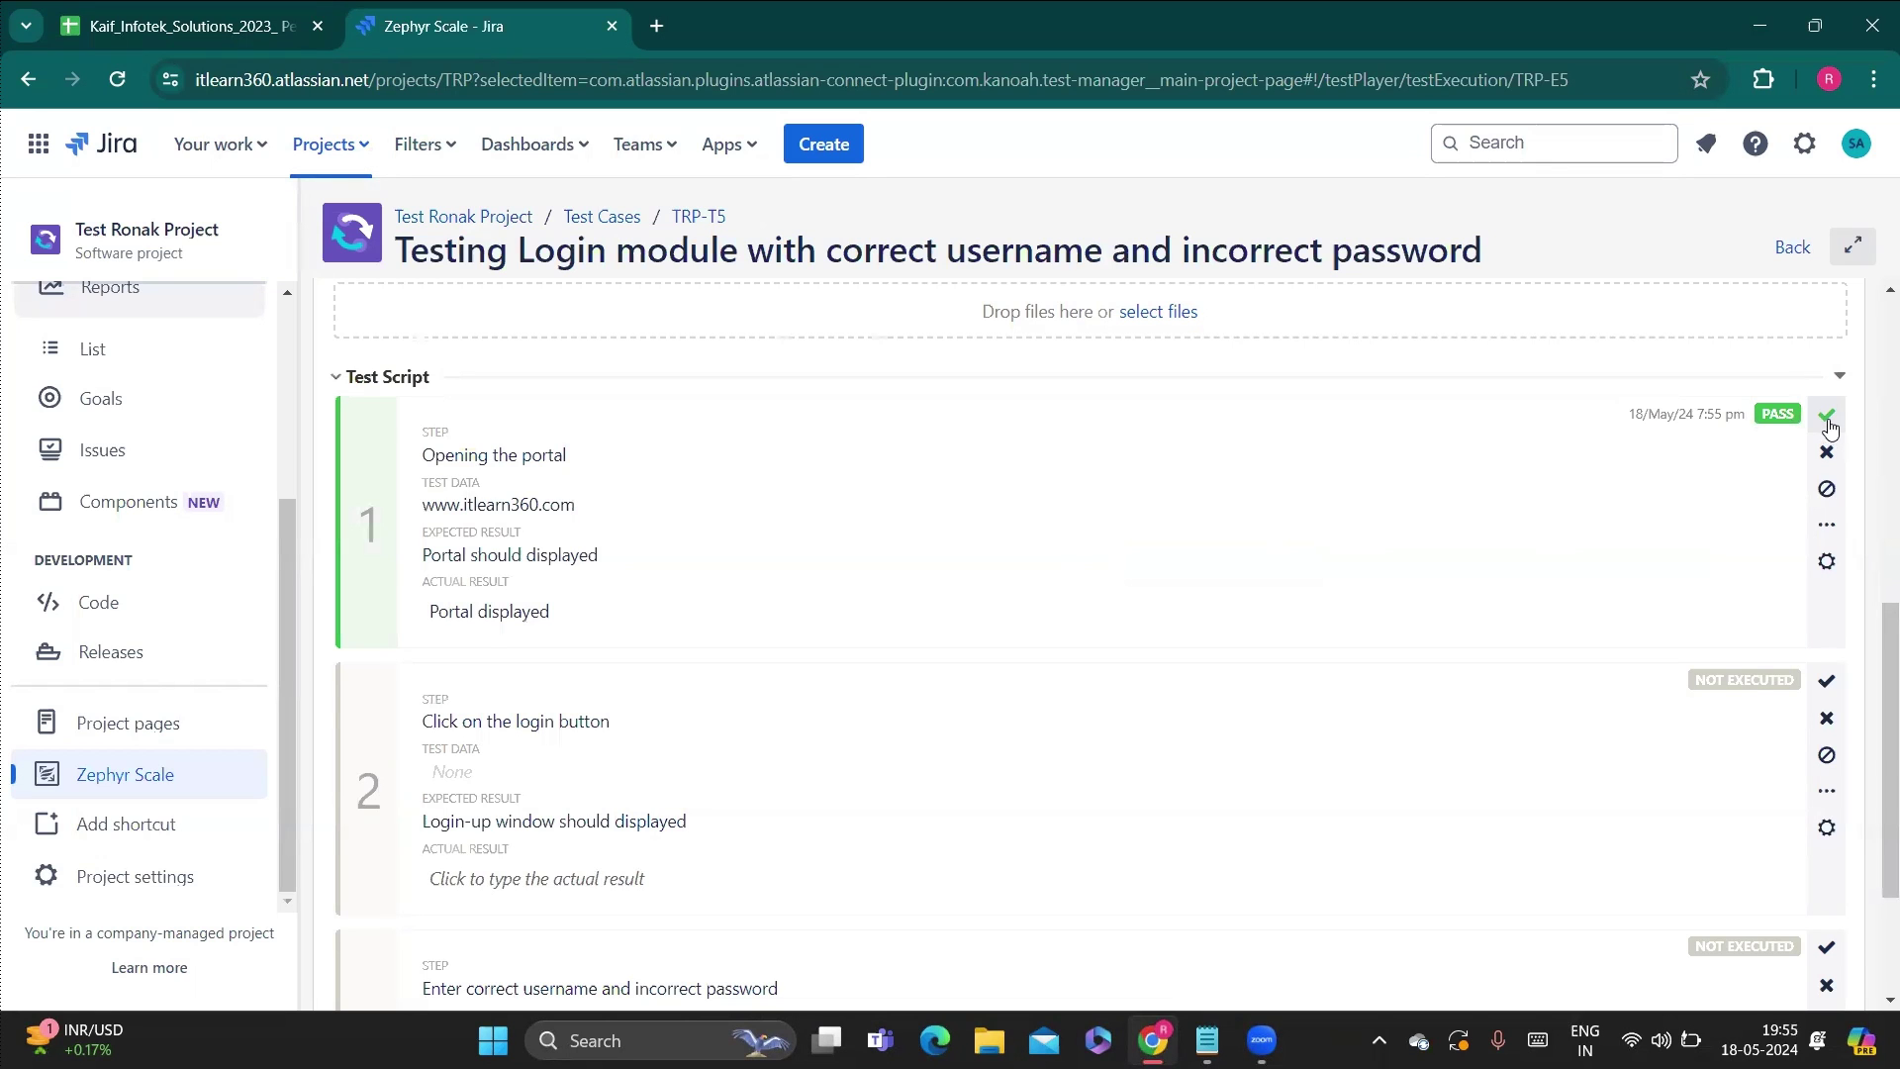
pyautogui.scroll(-2, 1168, 678)
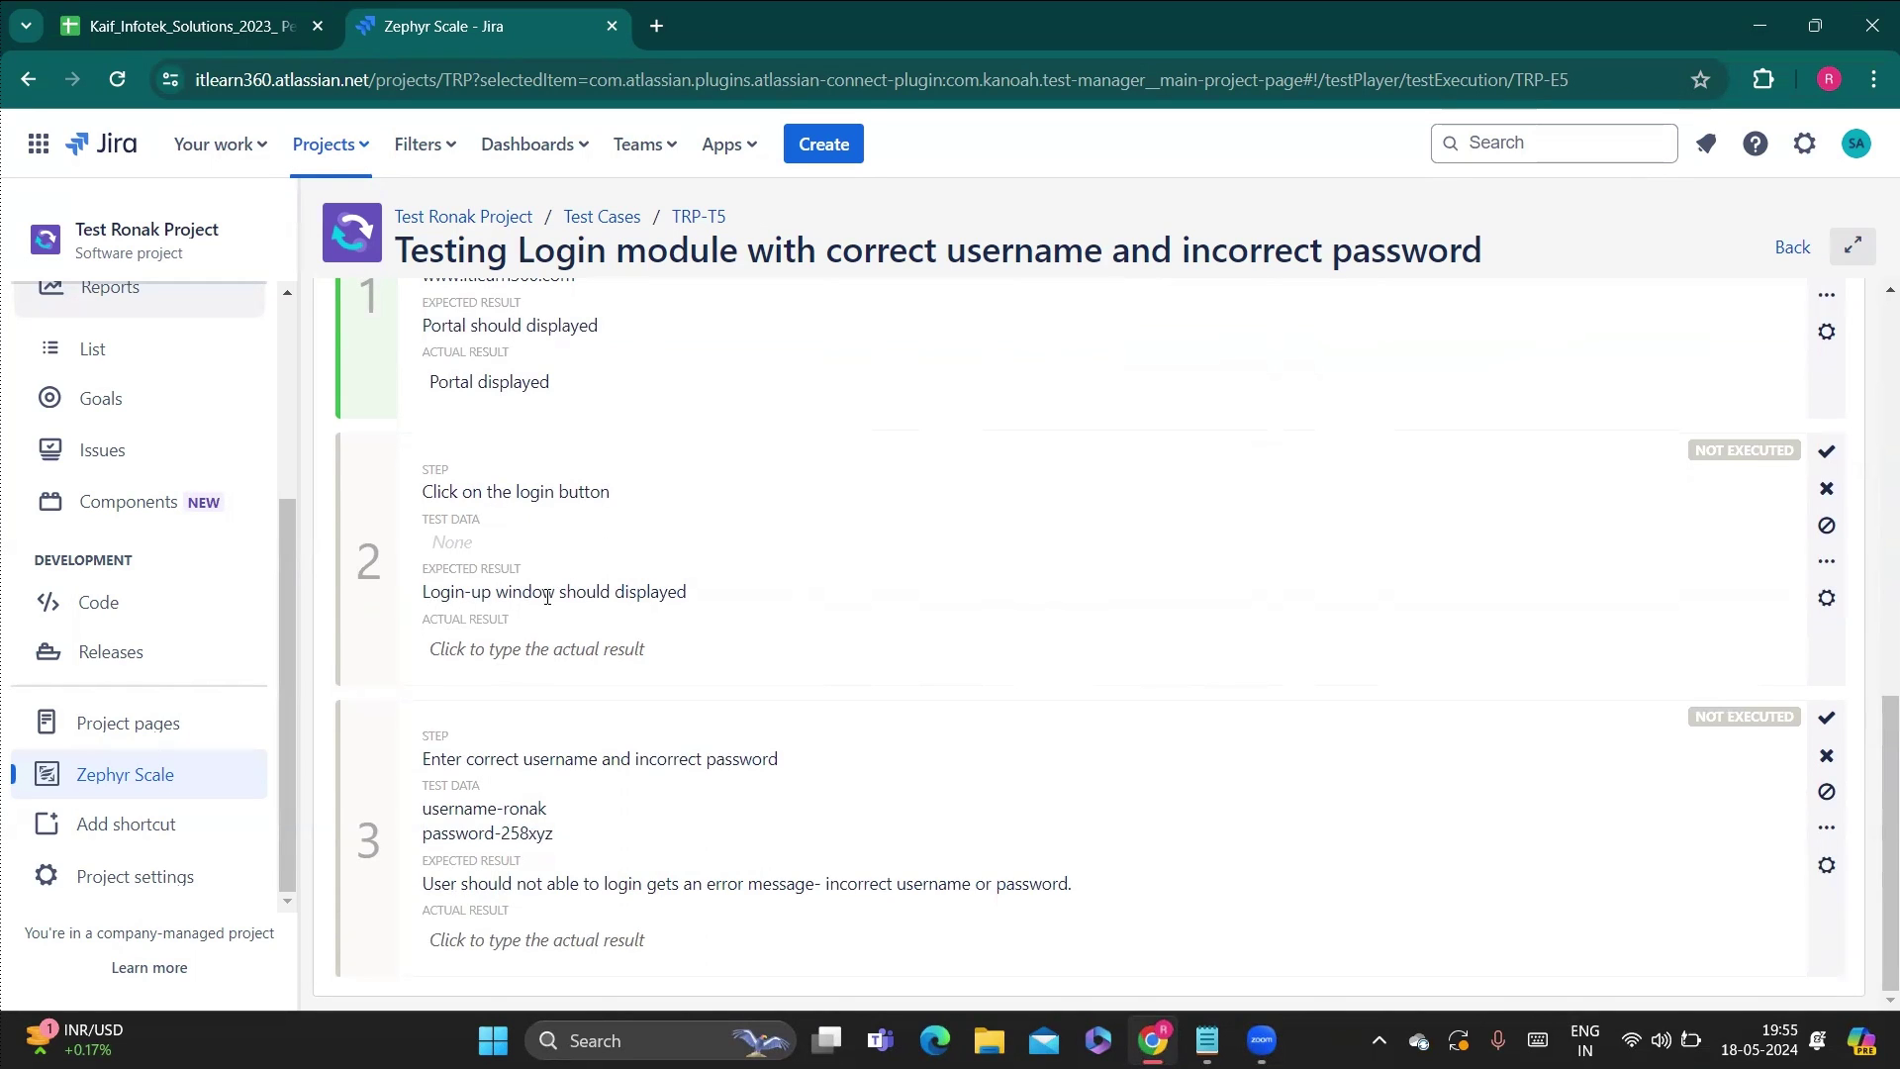
# Enter 'Login window displayed' as step 2's actual result and mark step 2 Pass.
pyautogui.click(627, 650)
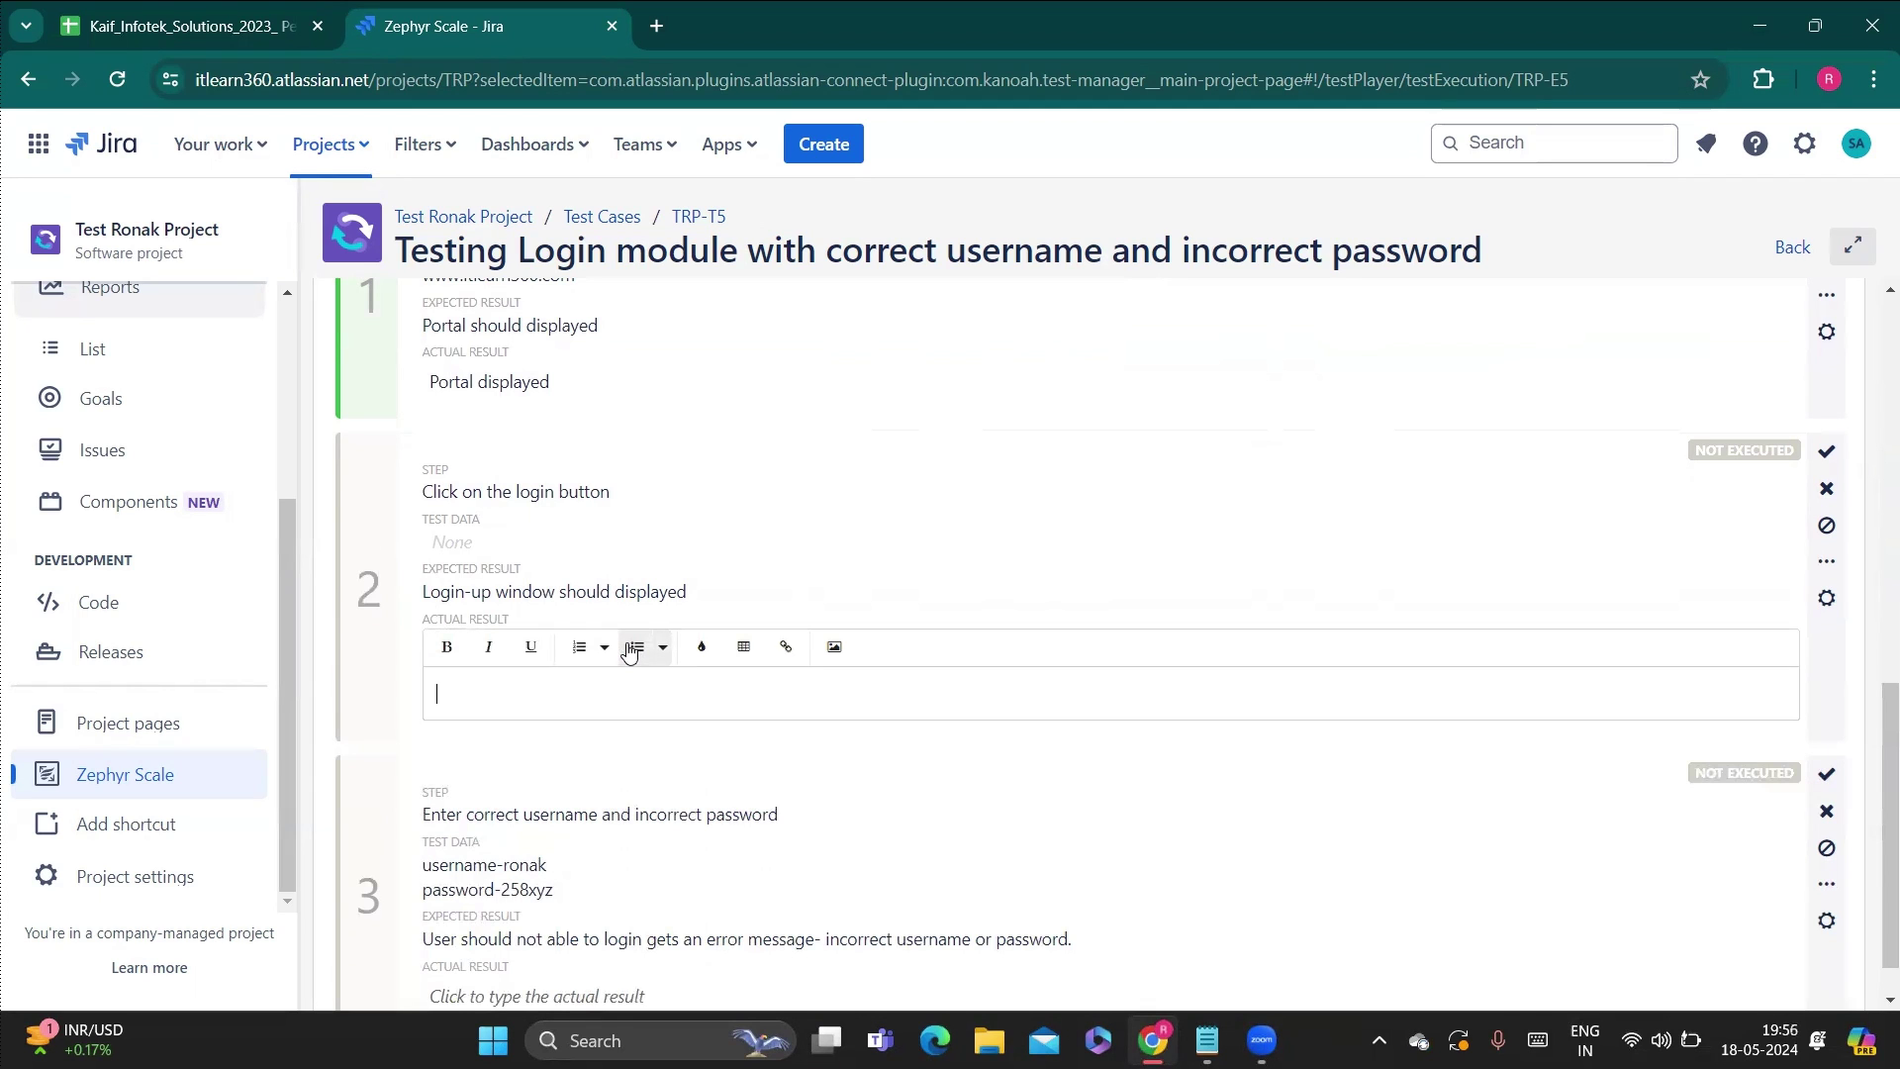
pyautogui.write('Login window di')
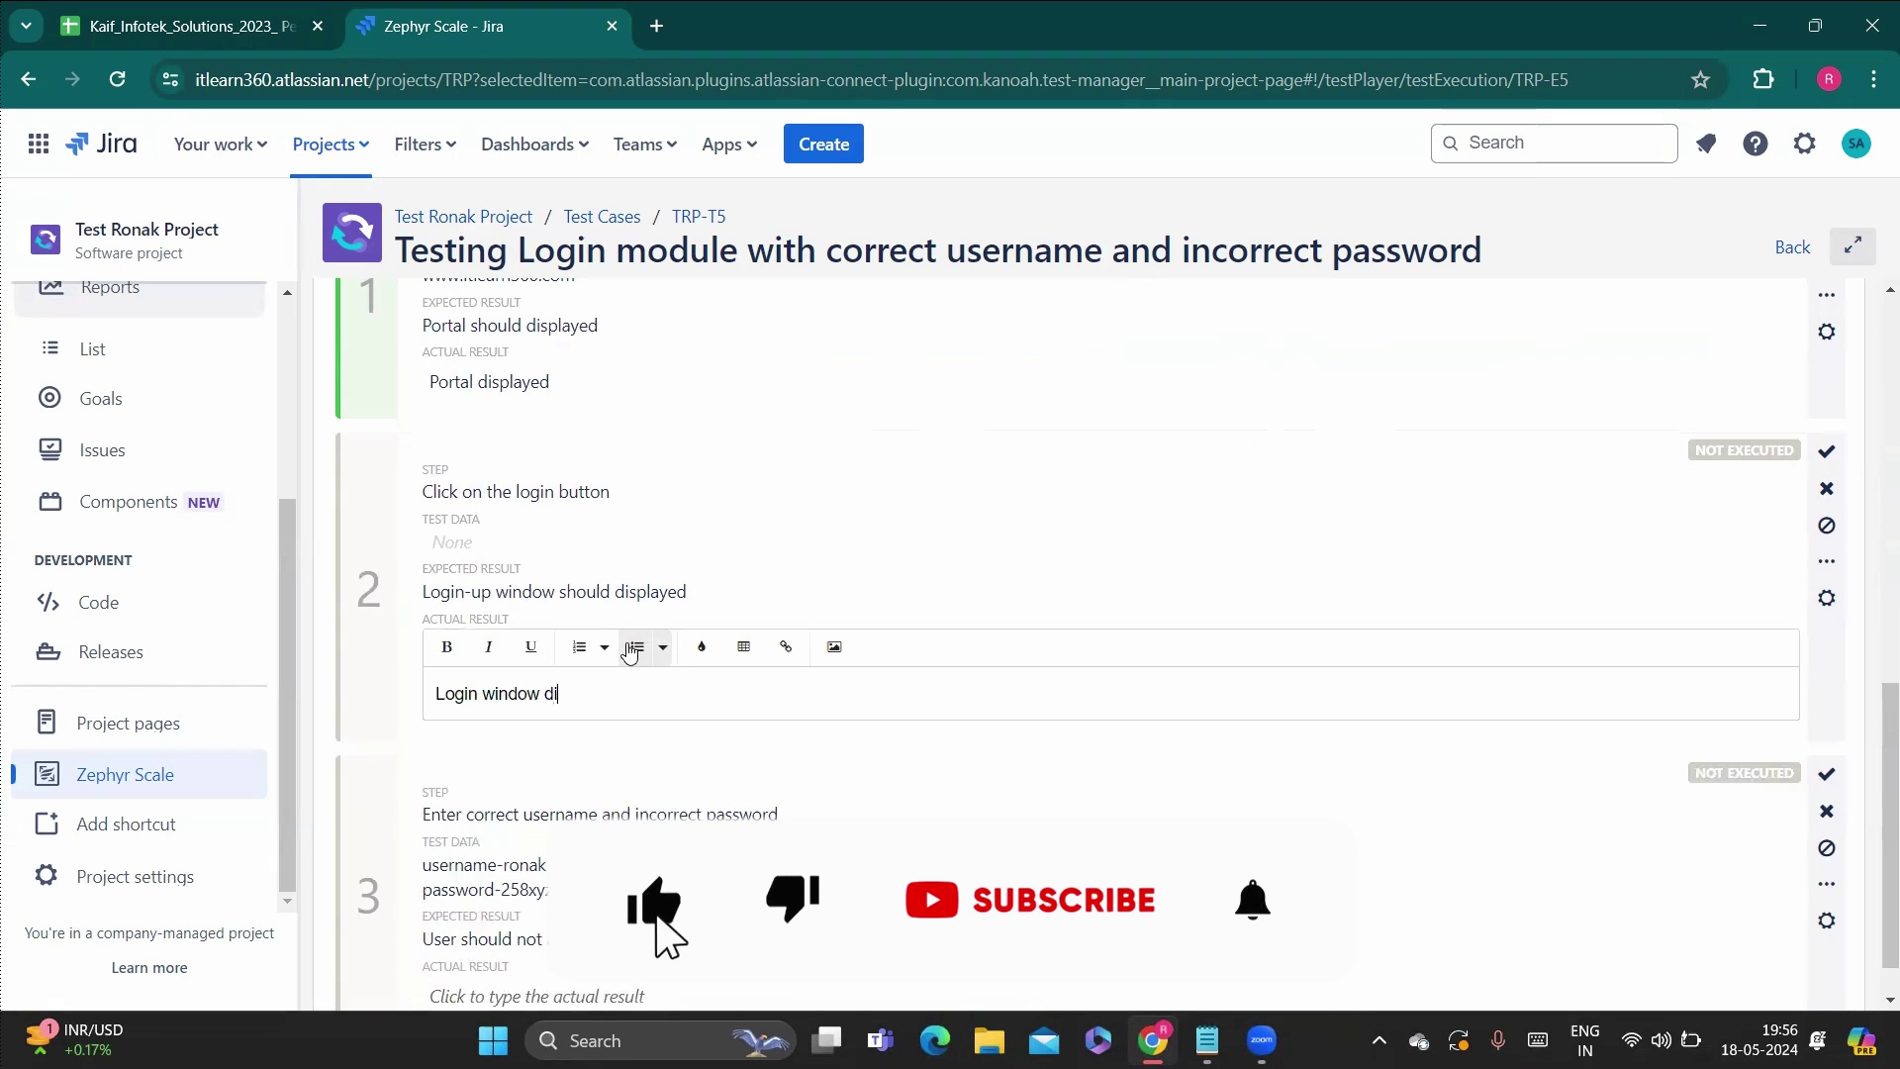
pyautogui.write('splayed')
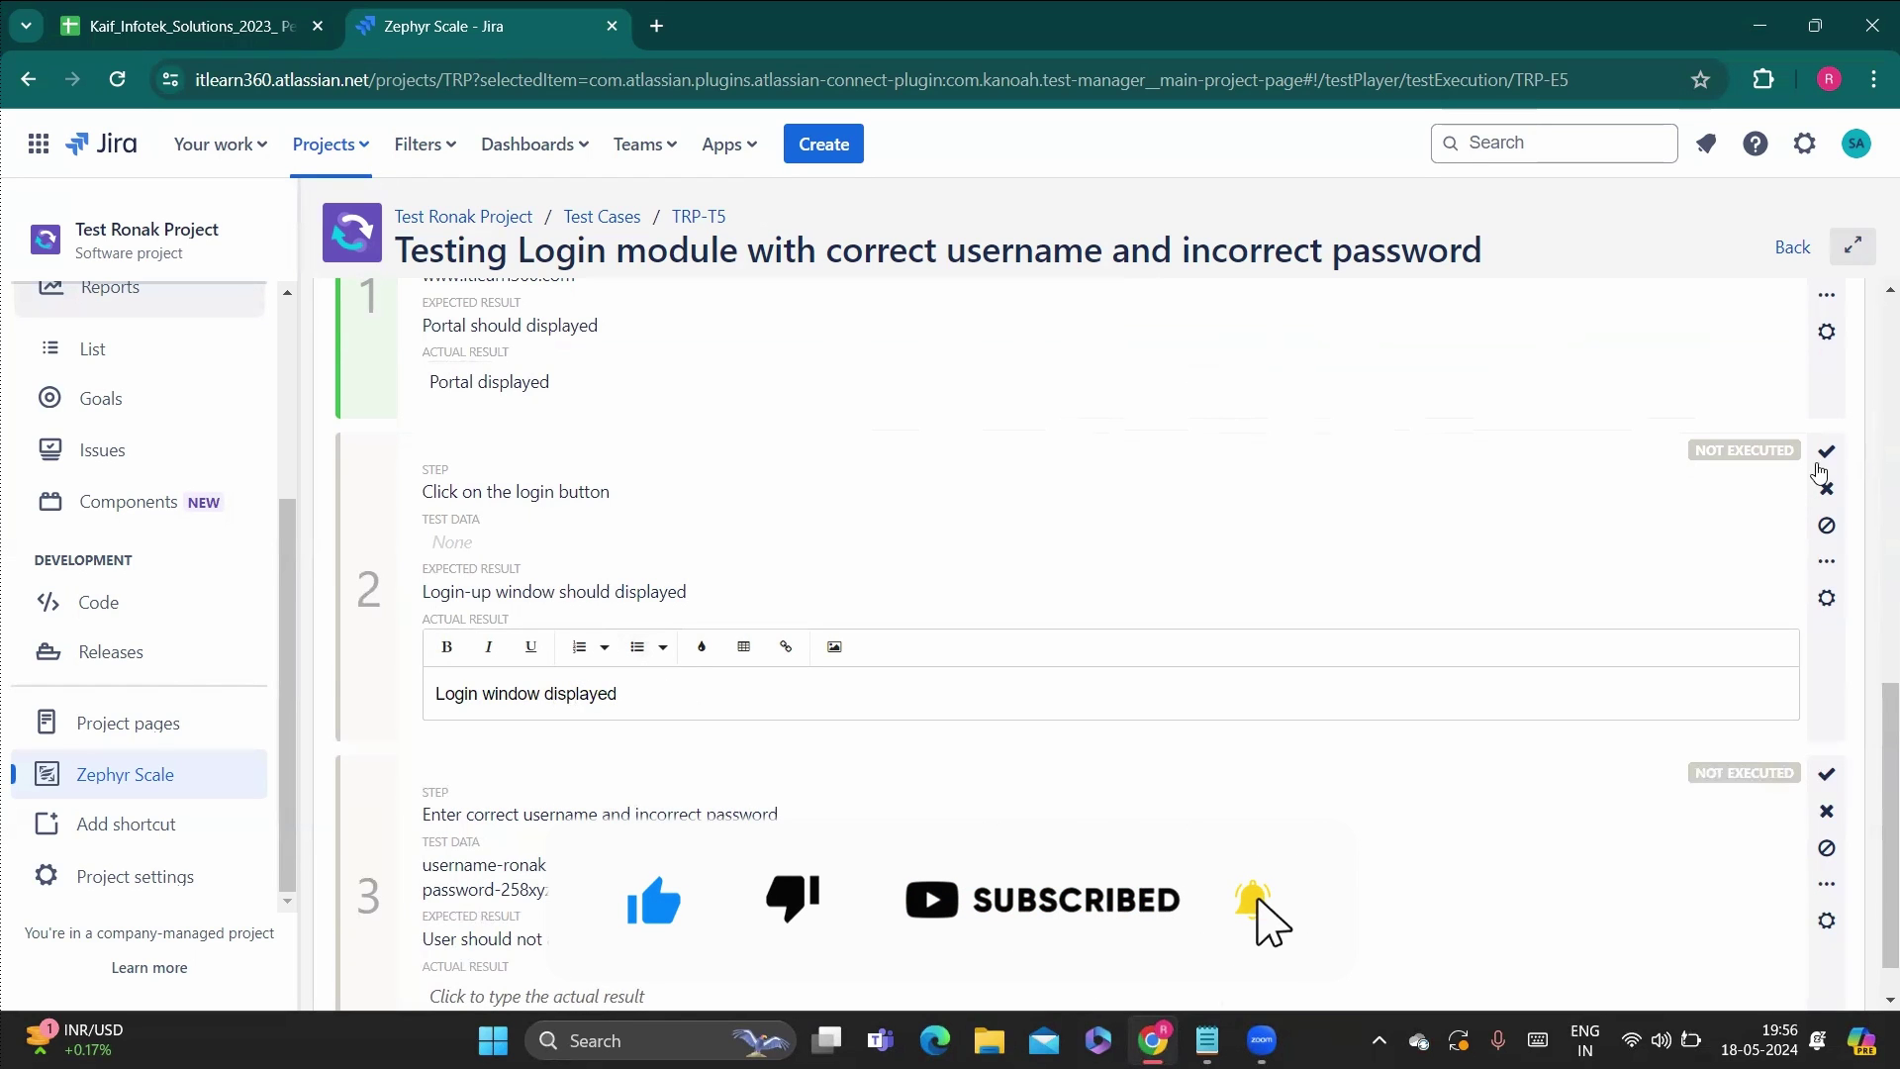
pyautogui.click(1560, 530)
pyautogui.click(1827, 451)
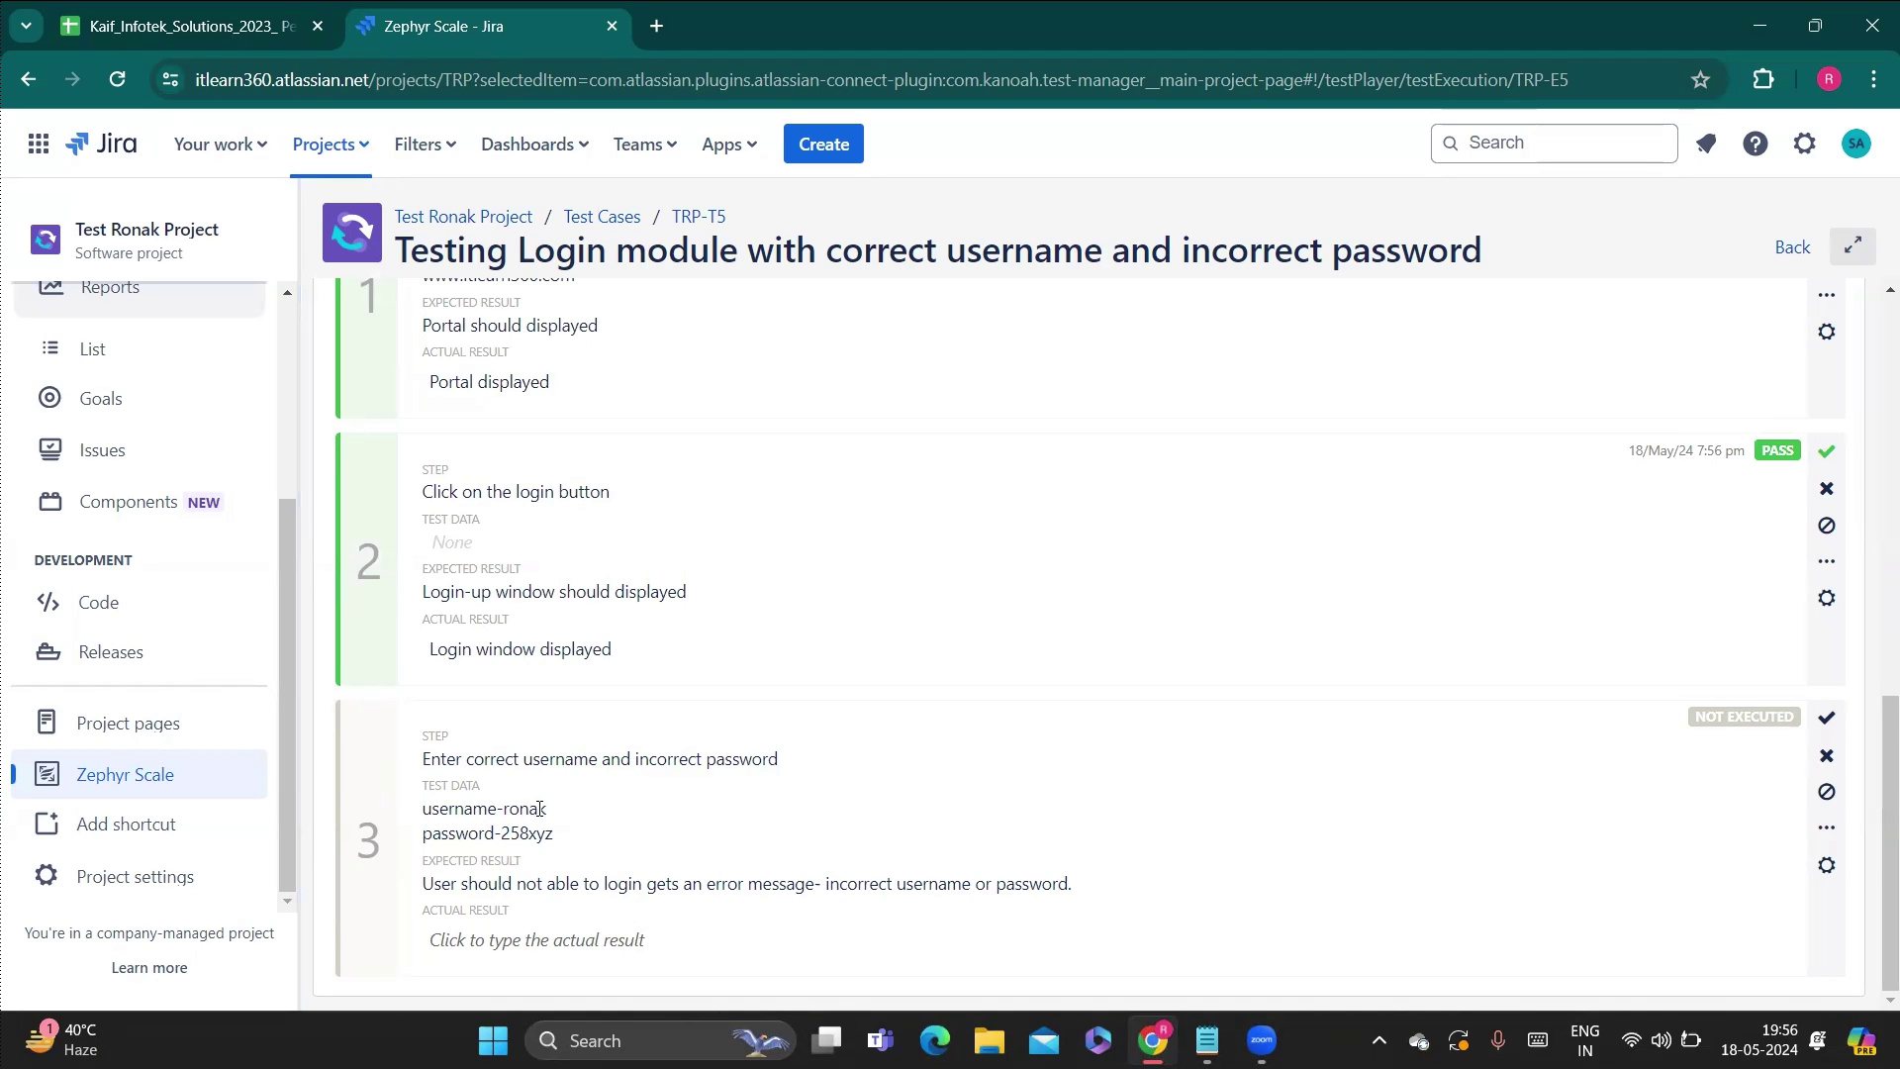
# Enter 'User is able to login' as step 3's actual result and mark step 3 Fail.
pyautogui.click(486, 941)
pyautogui.write('Us')
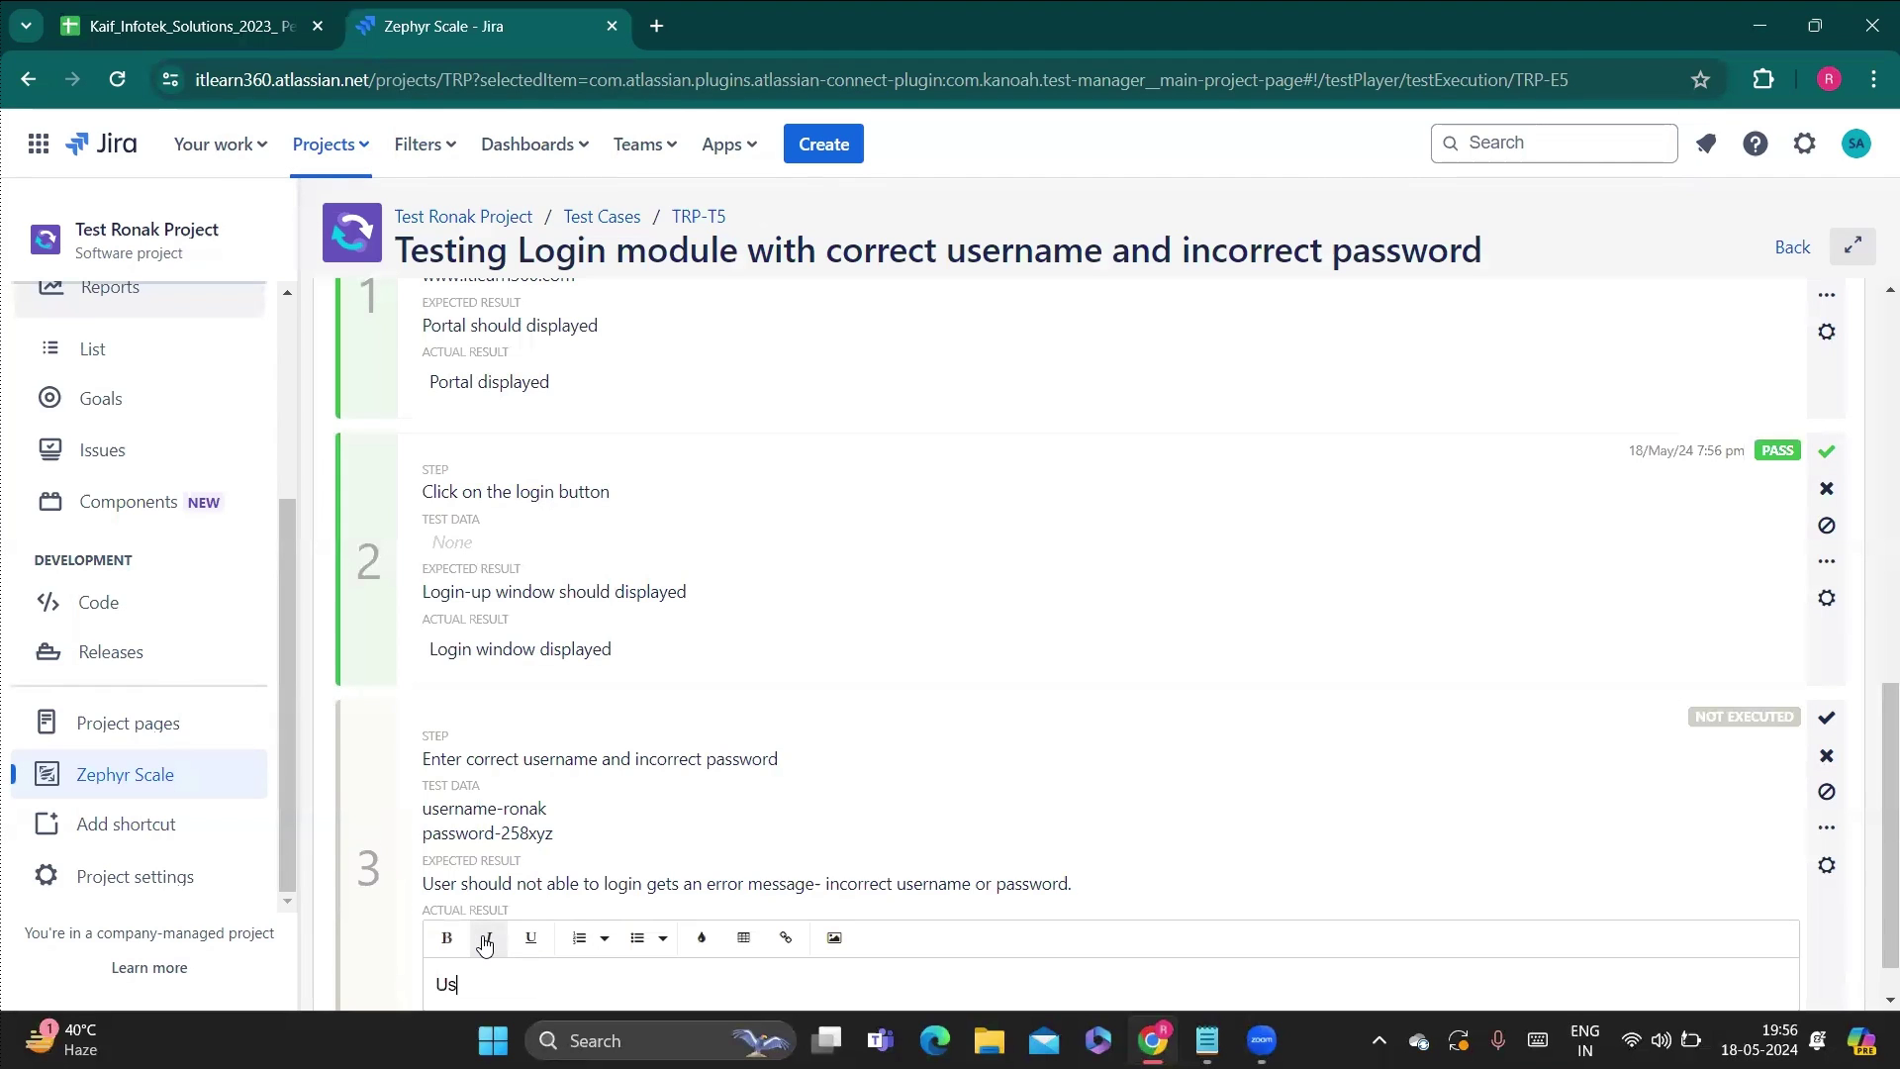
pyautogui.write('er is able to login')
pyautogui.click(1084, 785)
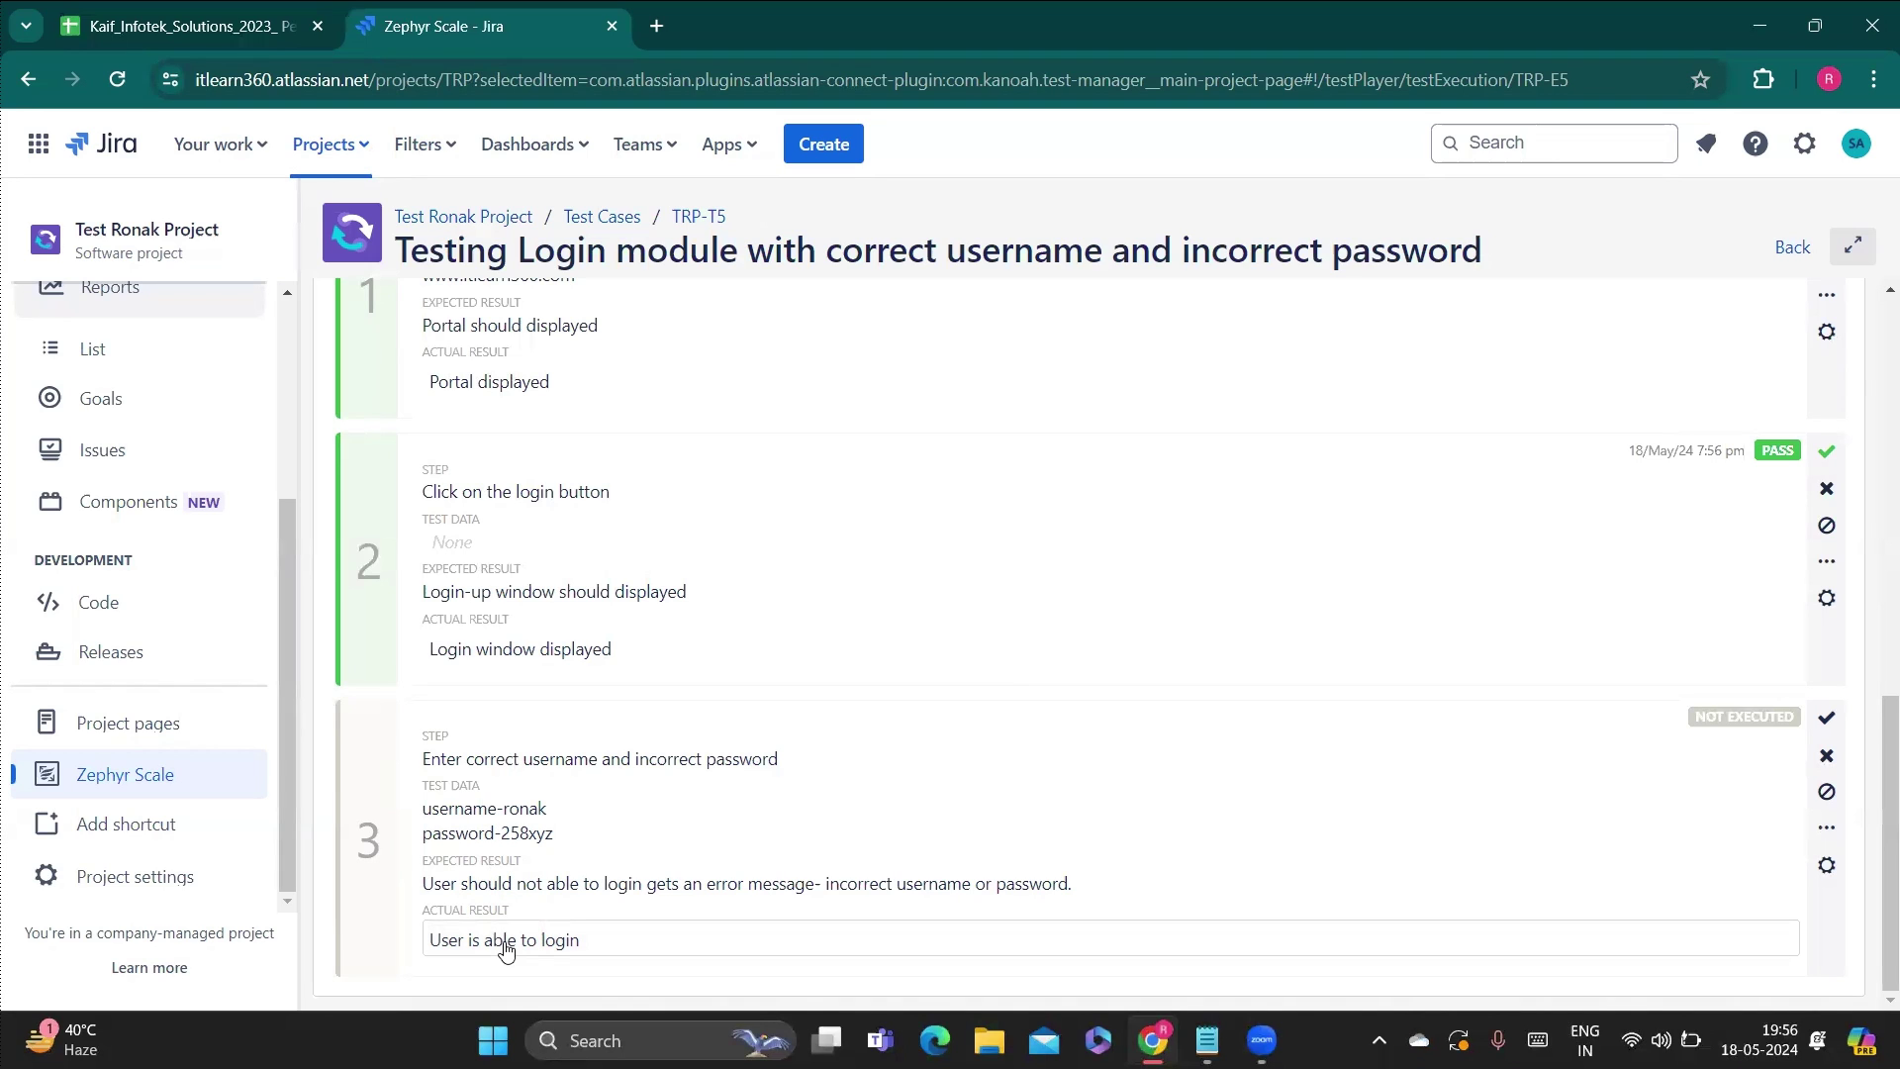
pyautogui.click(1826, 758)
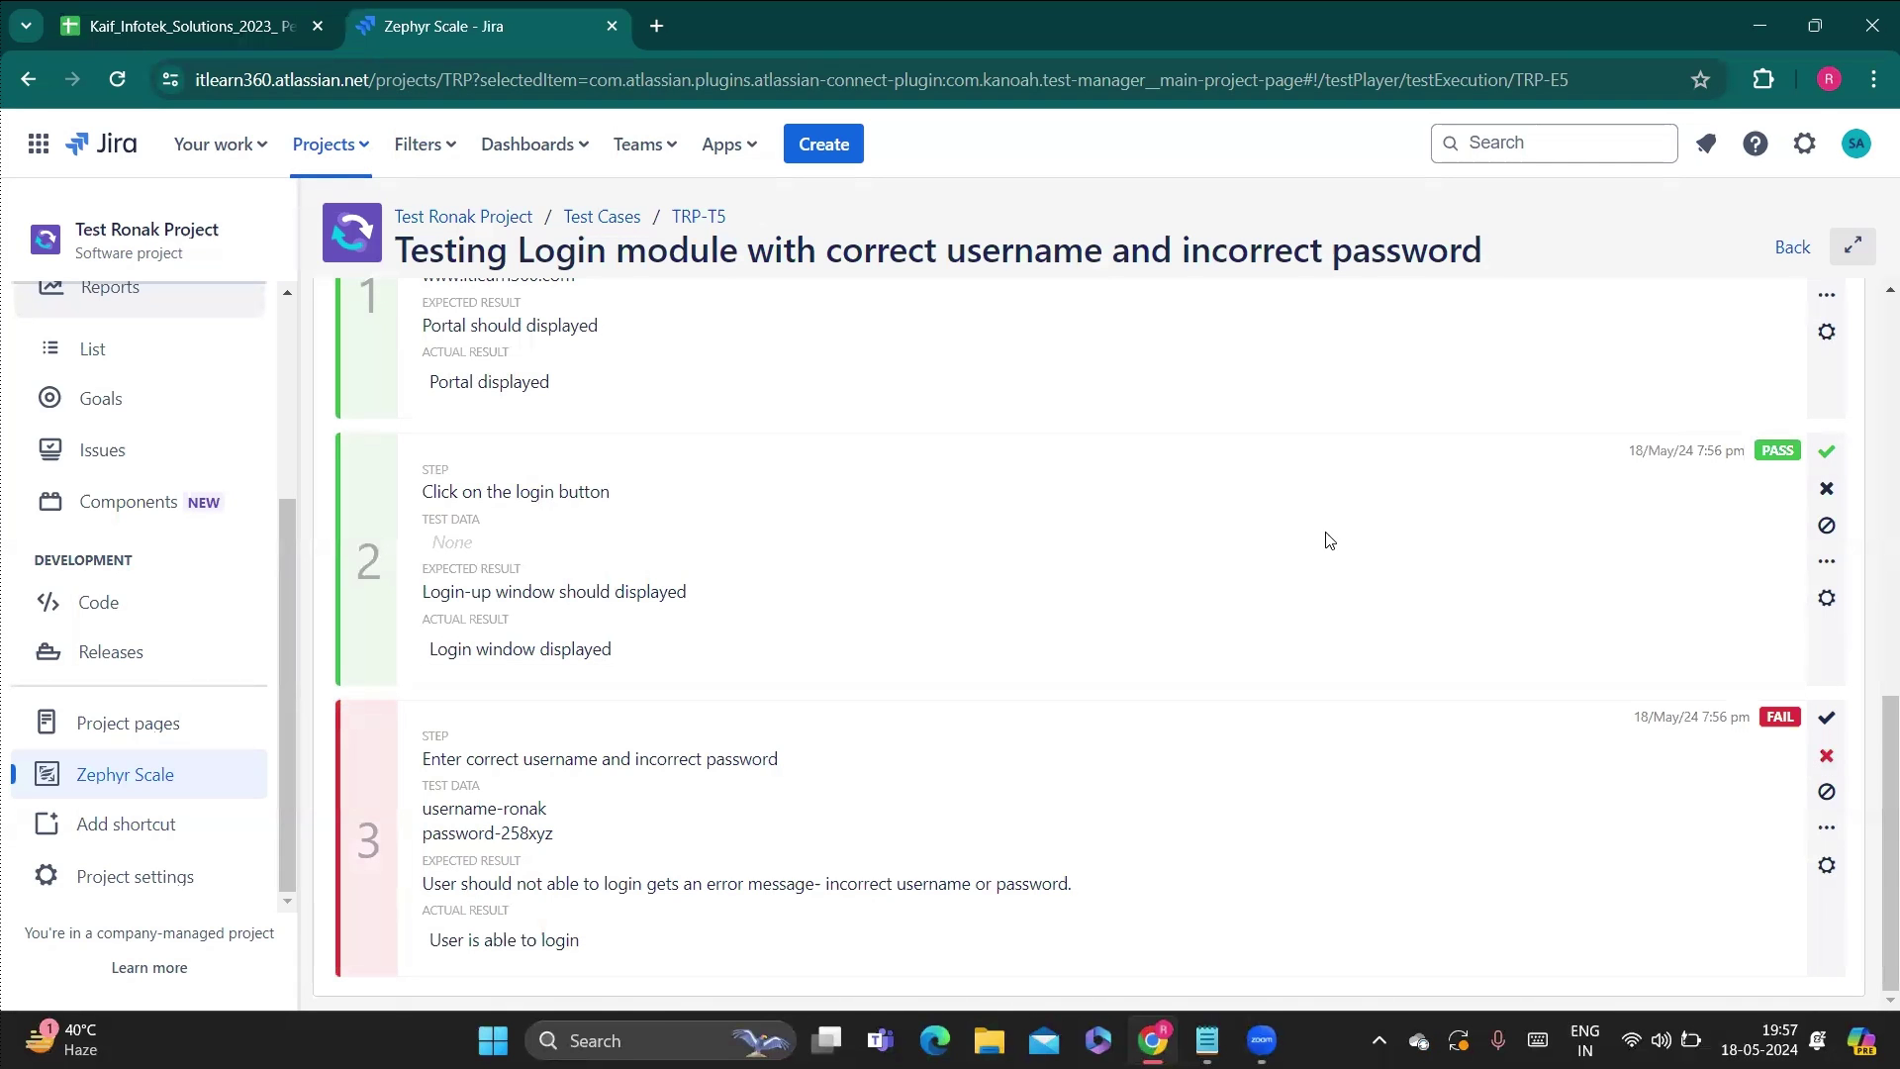
pyautogui.scroll(8, 1327, 537)
pyautogui.scroll(3, 1358, 500)
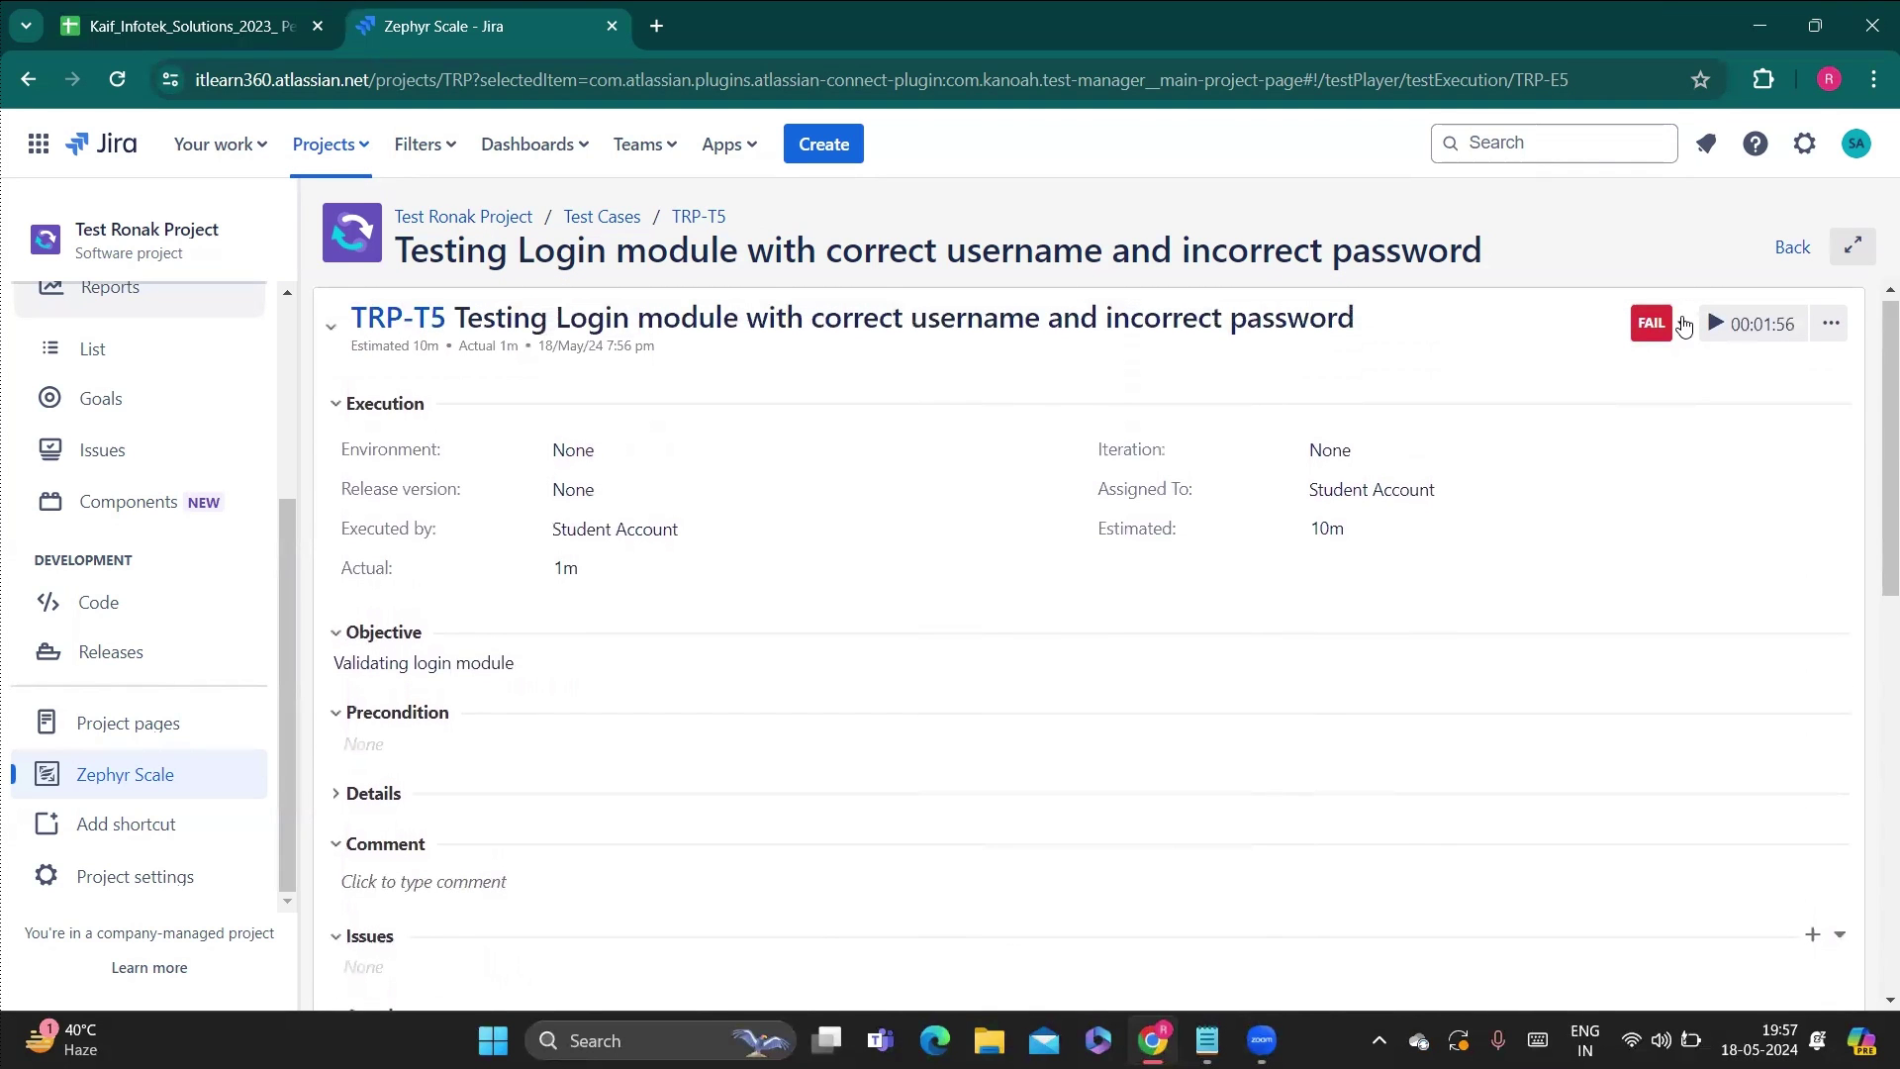
pyautogui.scroll(-10, 1341, 542)
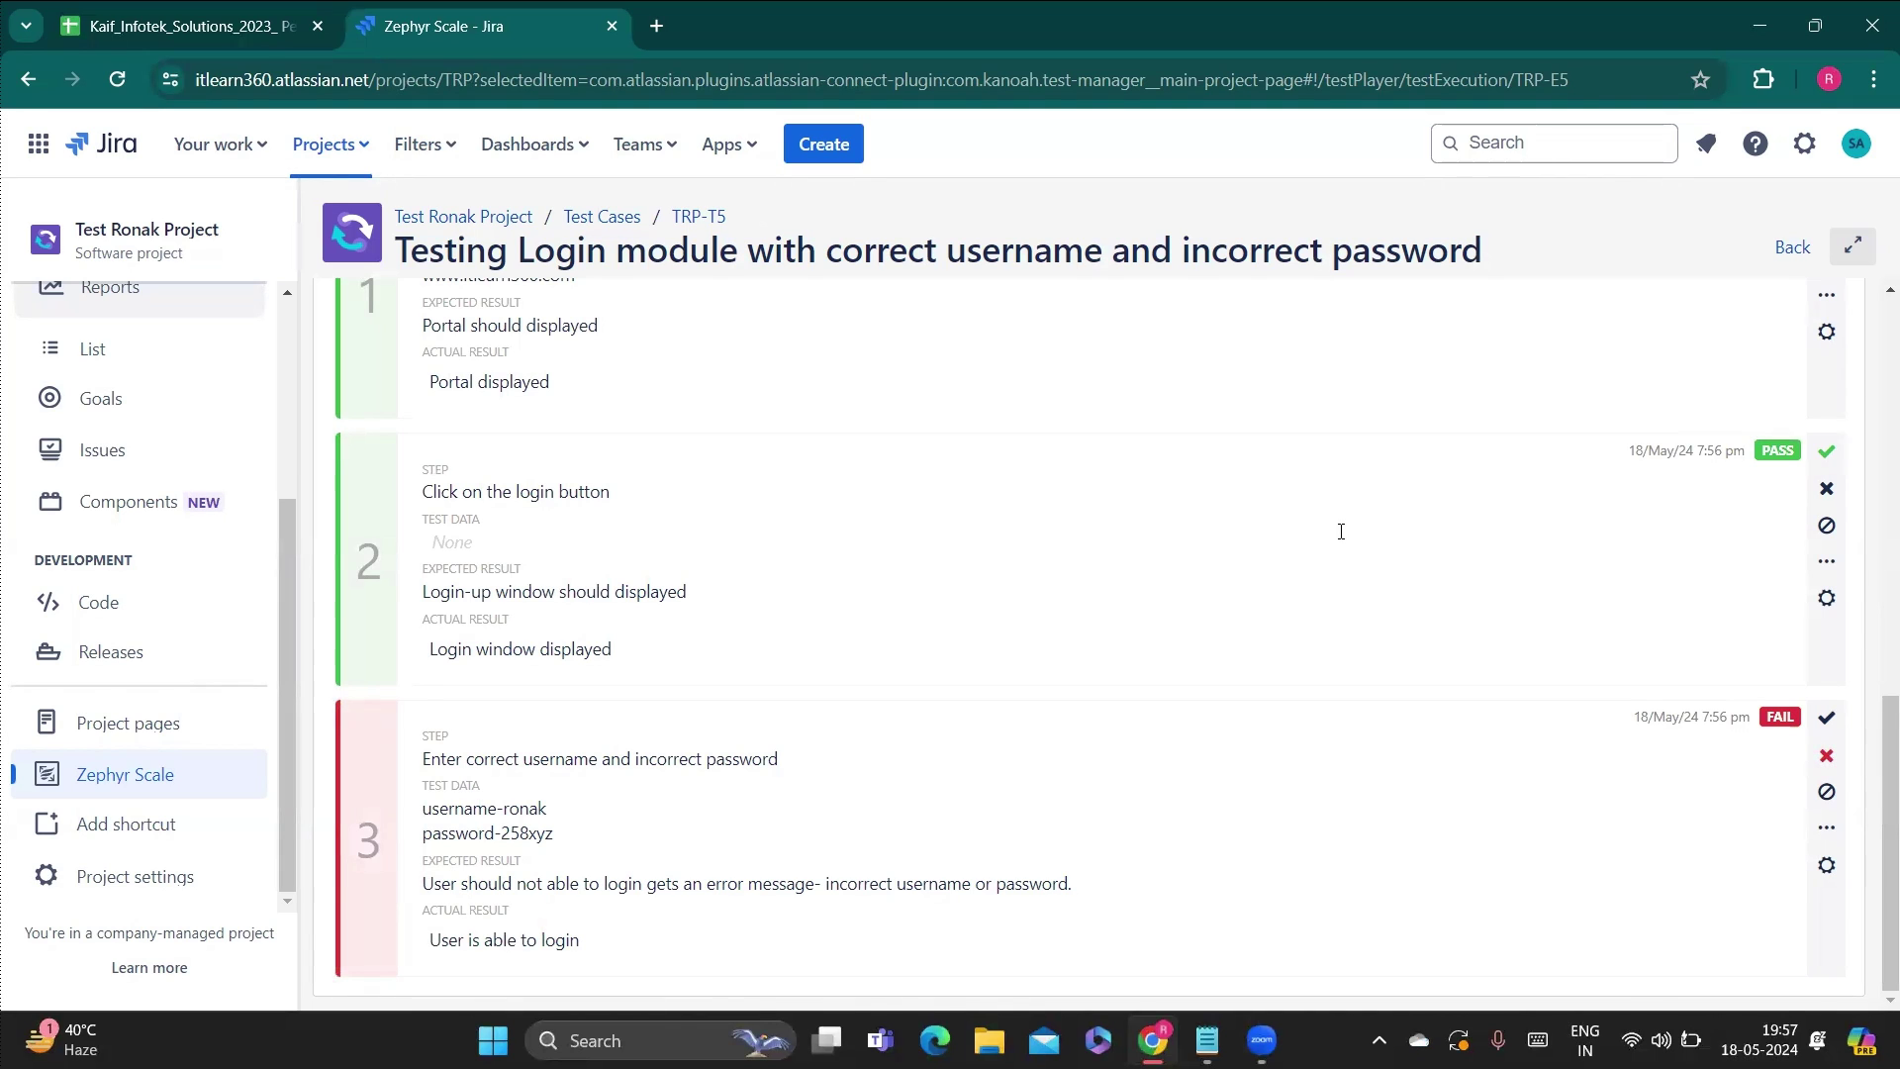
# Create a new issue of type Bug from failed step 3.
pyautogui.click(1826, 867)
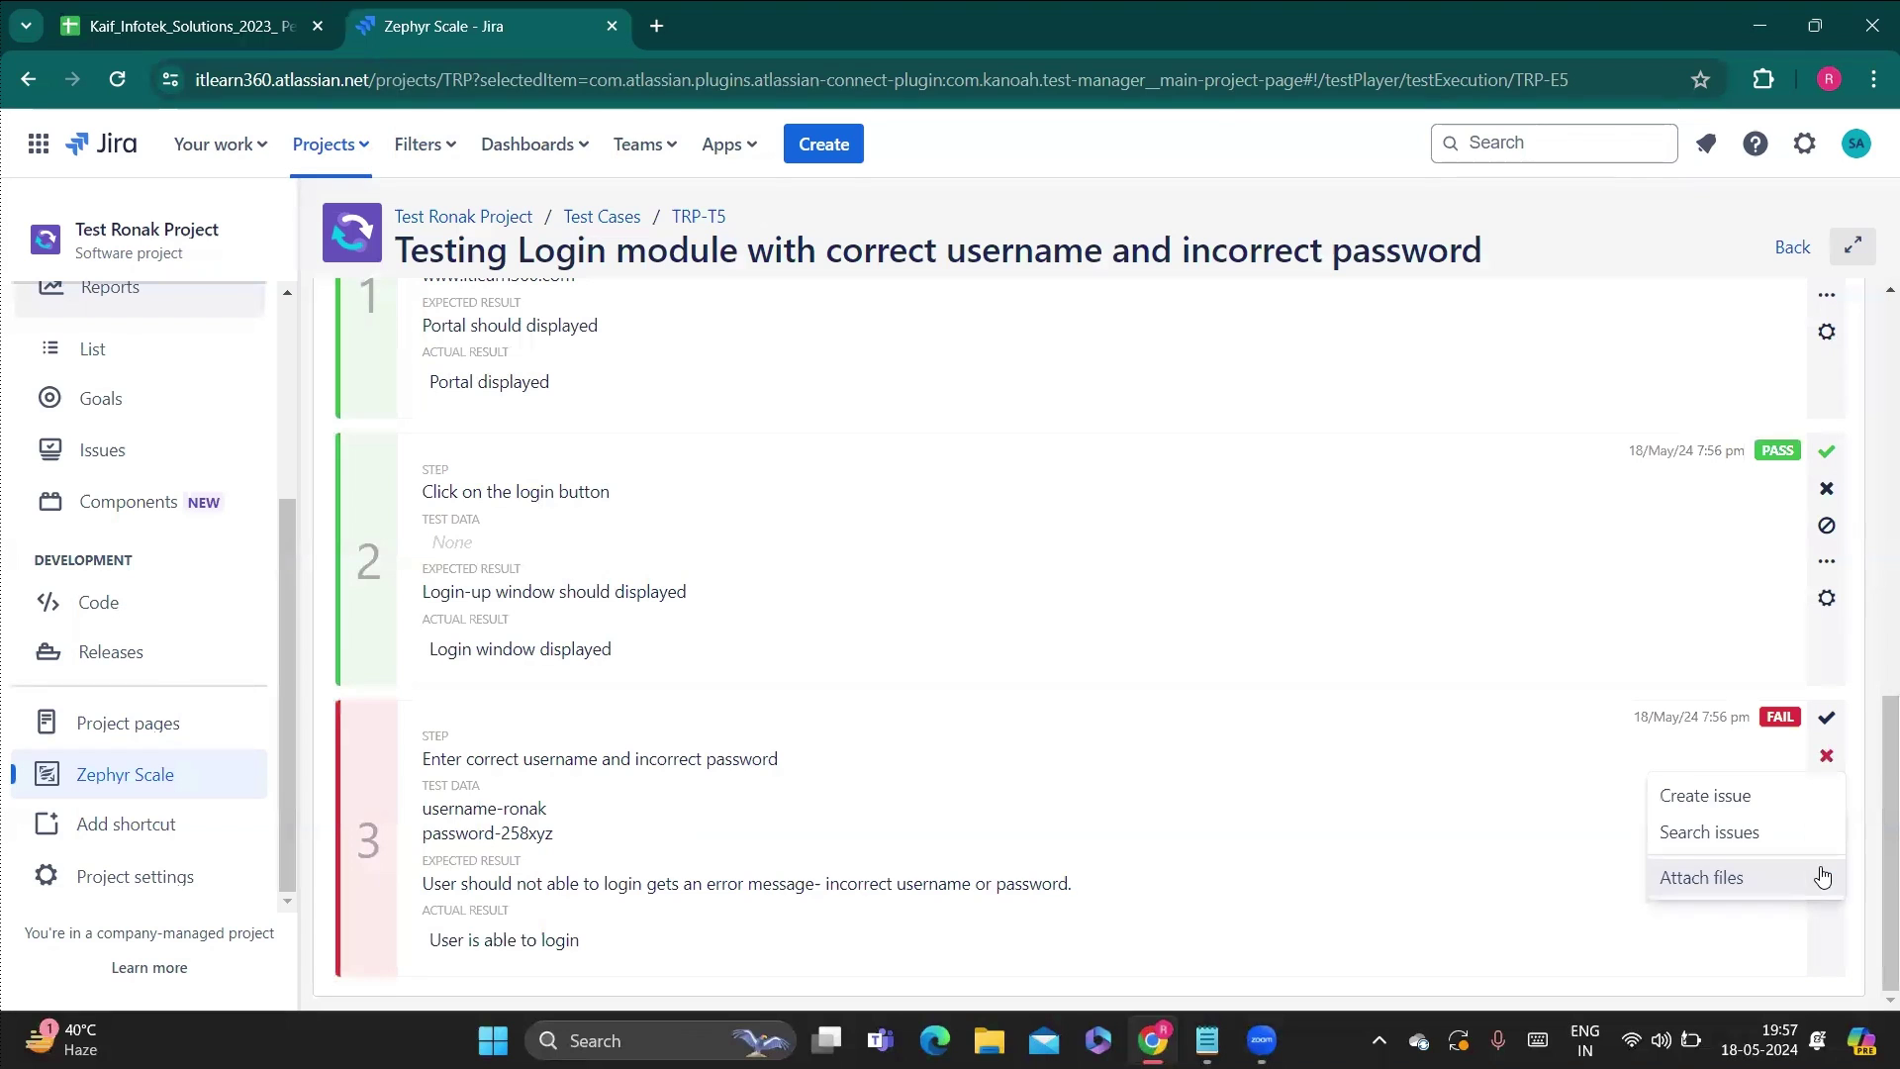
pyautogui.click(1780, 808)
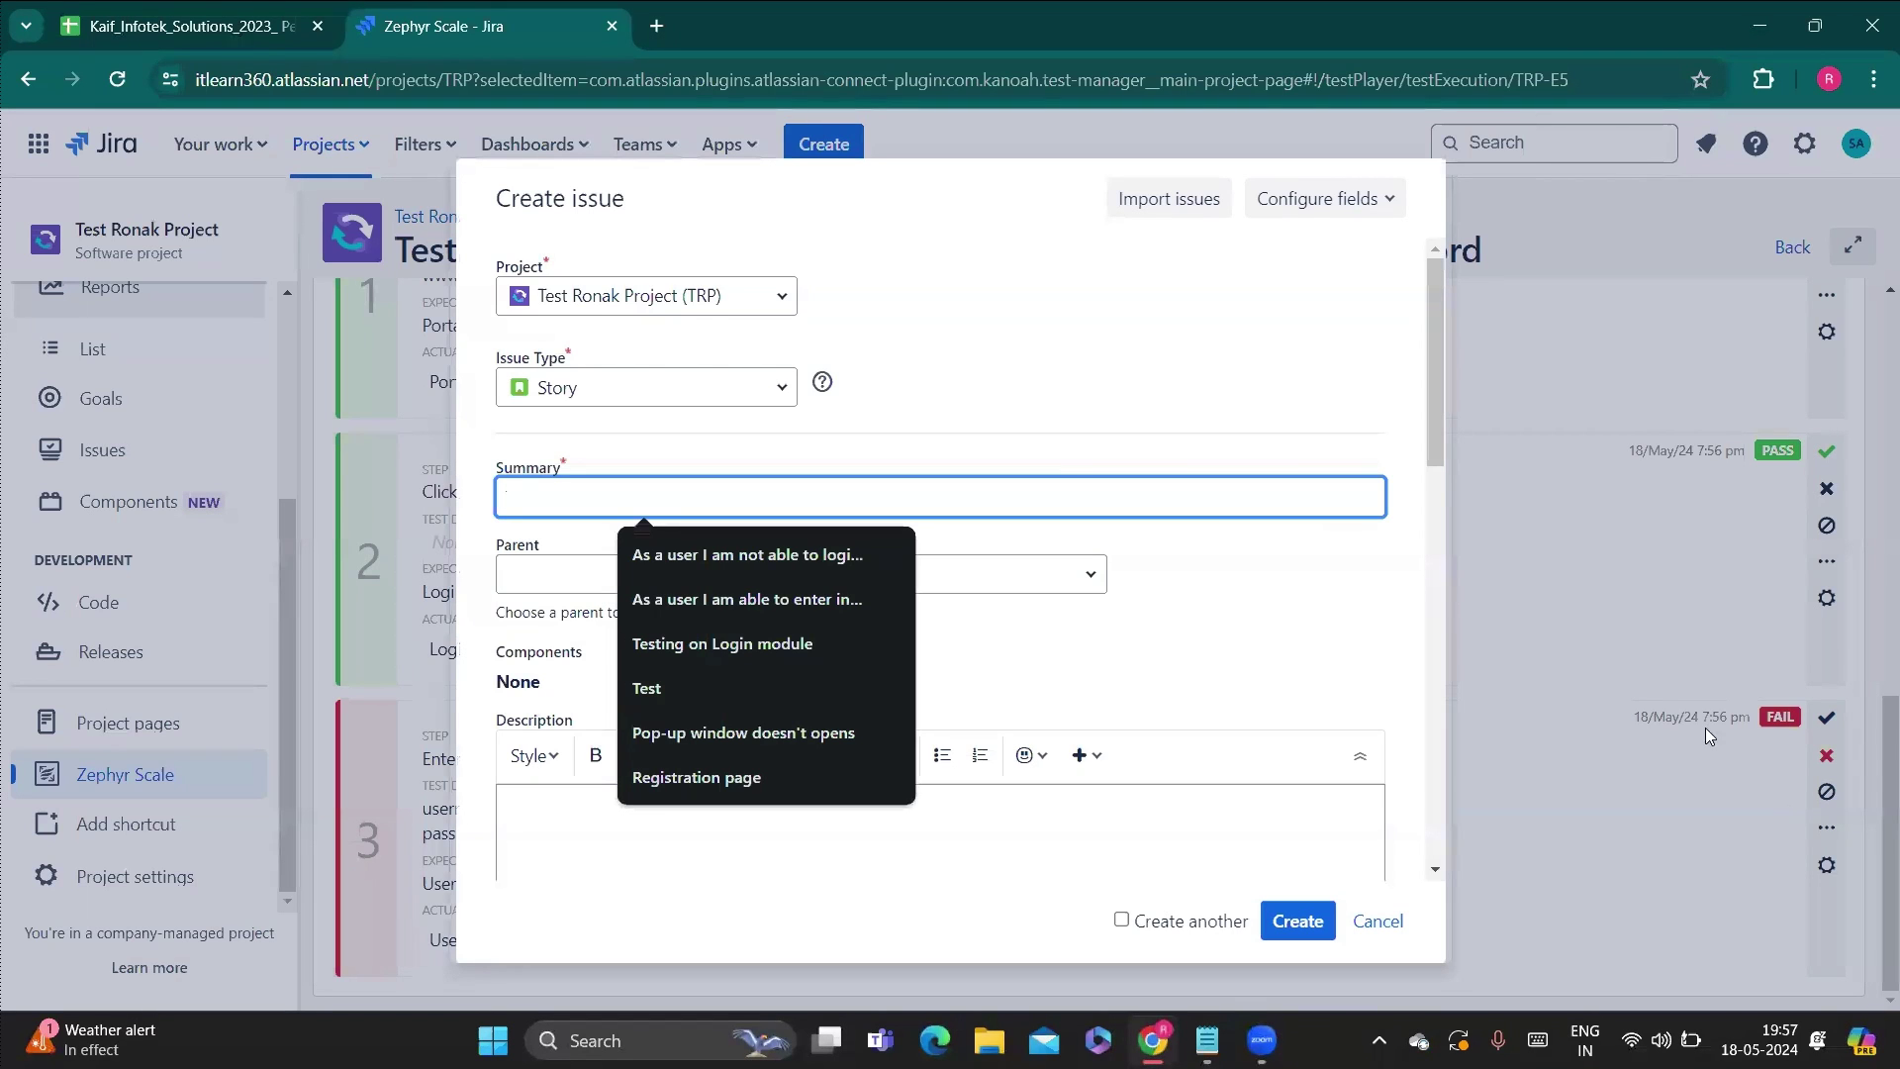
pyautogui.hotkey('shift', 'Tab')
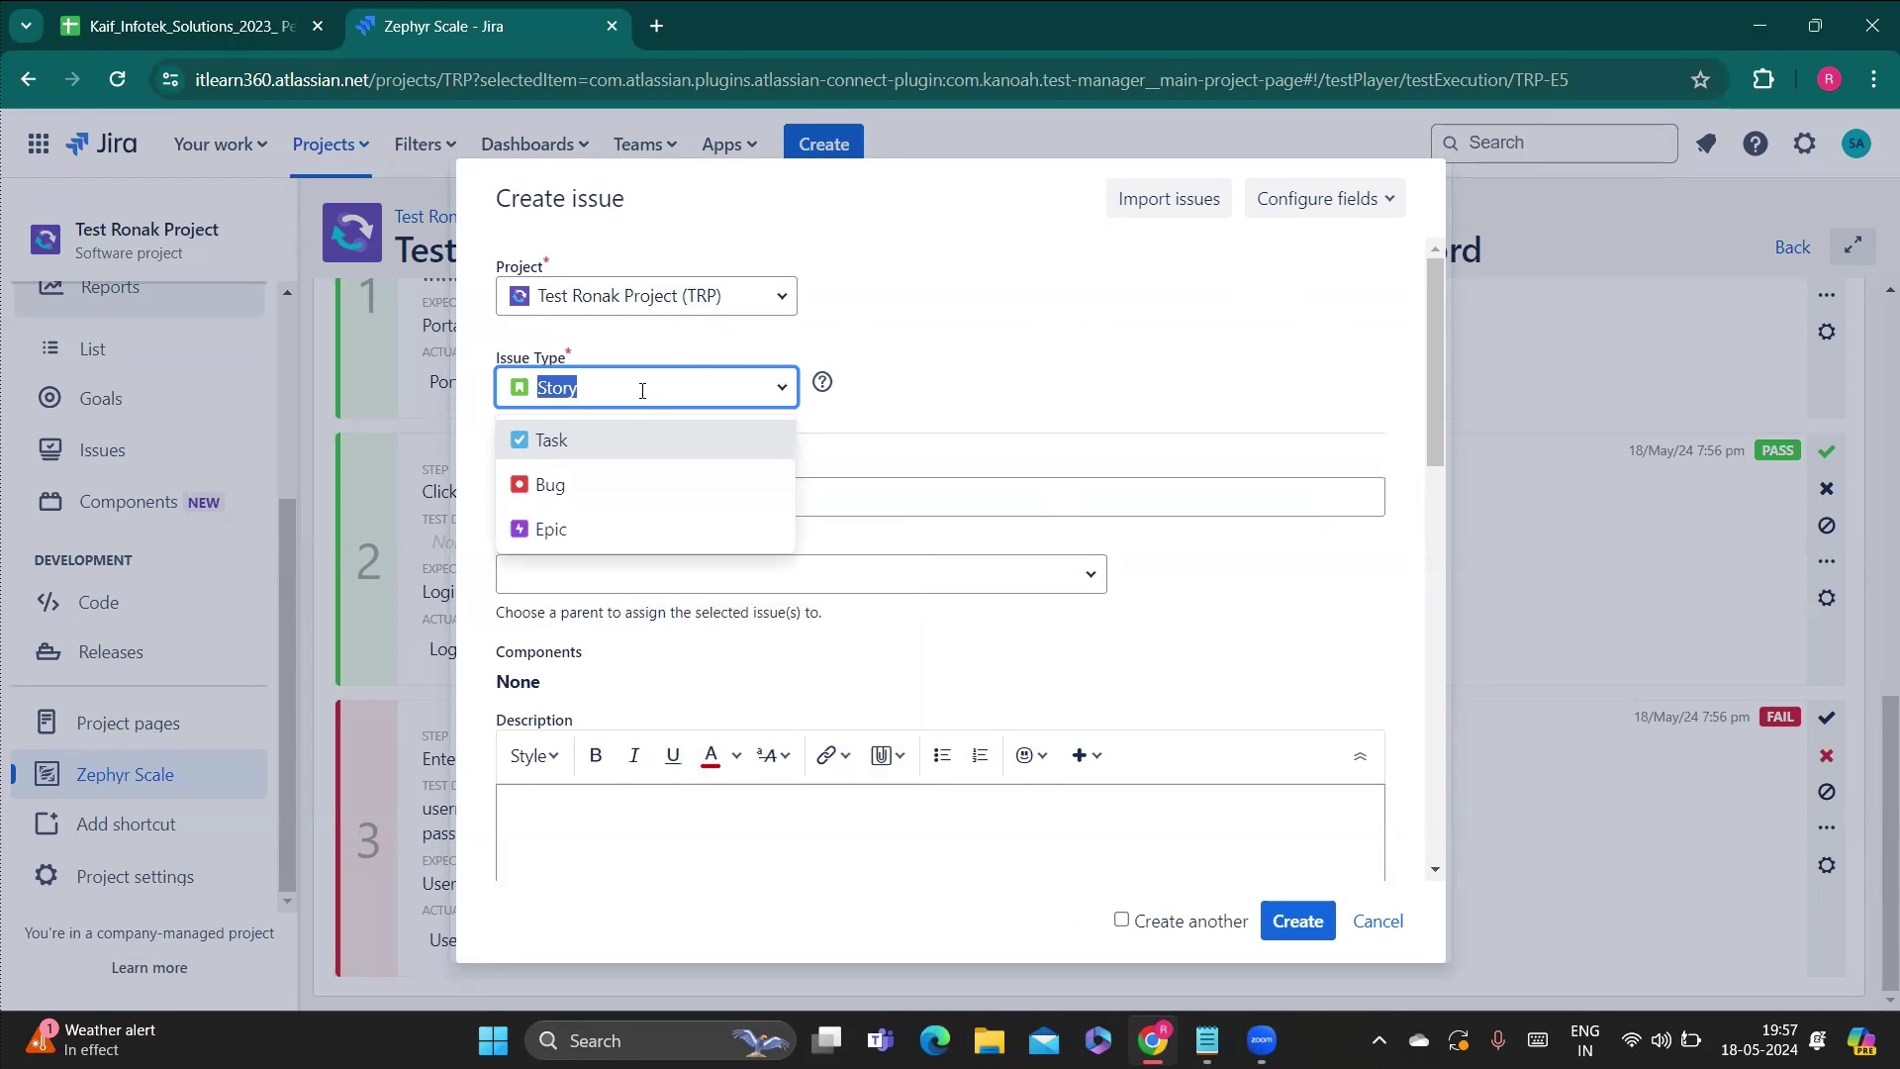
pyautogui.click(596, 481)
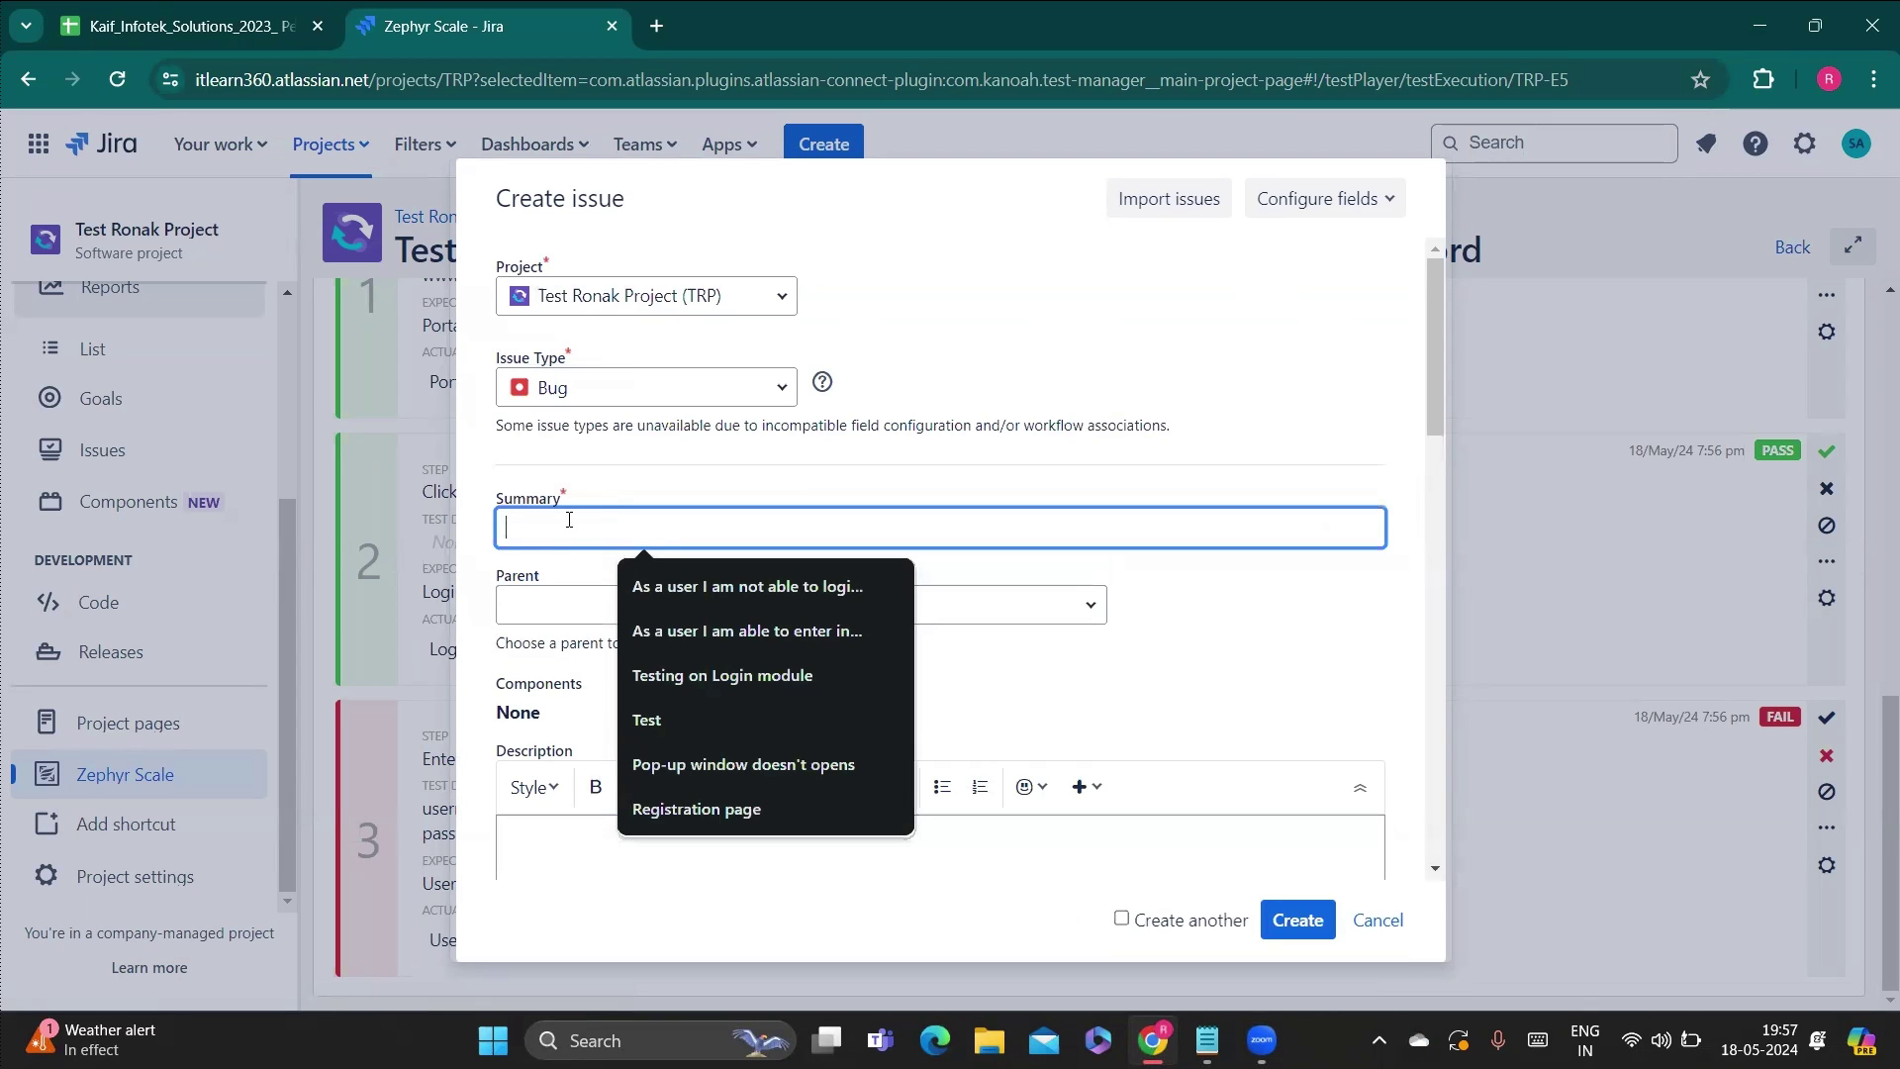
# Set the bug summary to 'These incorrect login credentials are working on the login page'.
pyautogui.write('A')
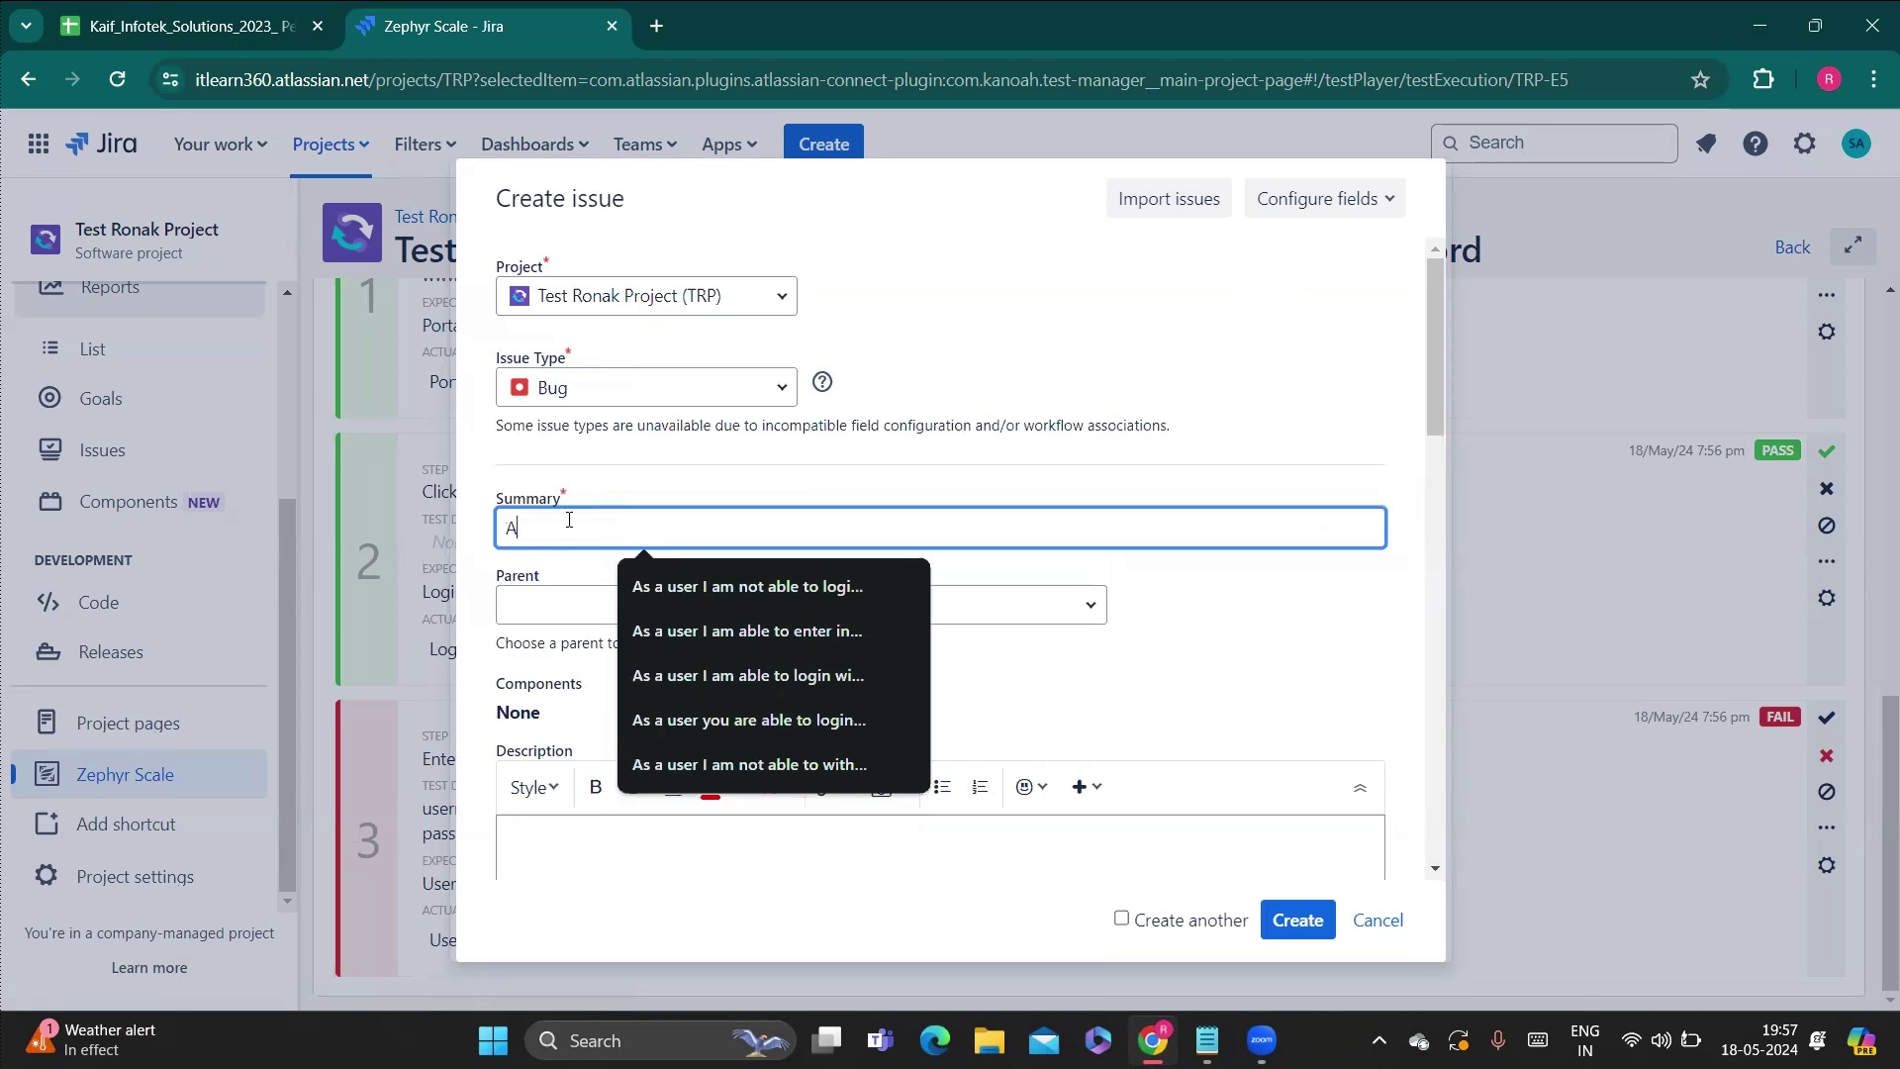
pyautogui.press('BackSpace')
pyautogui.write('Thes')
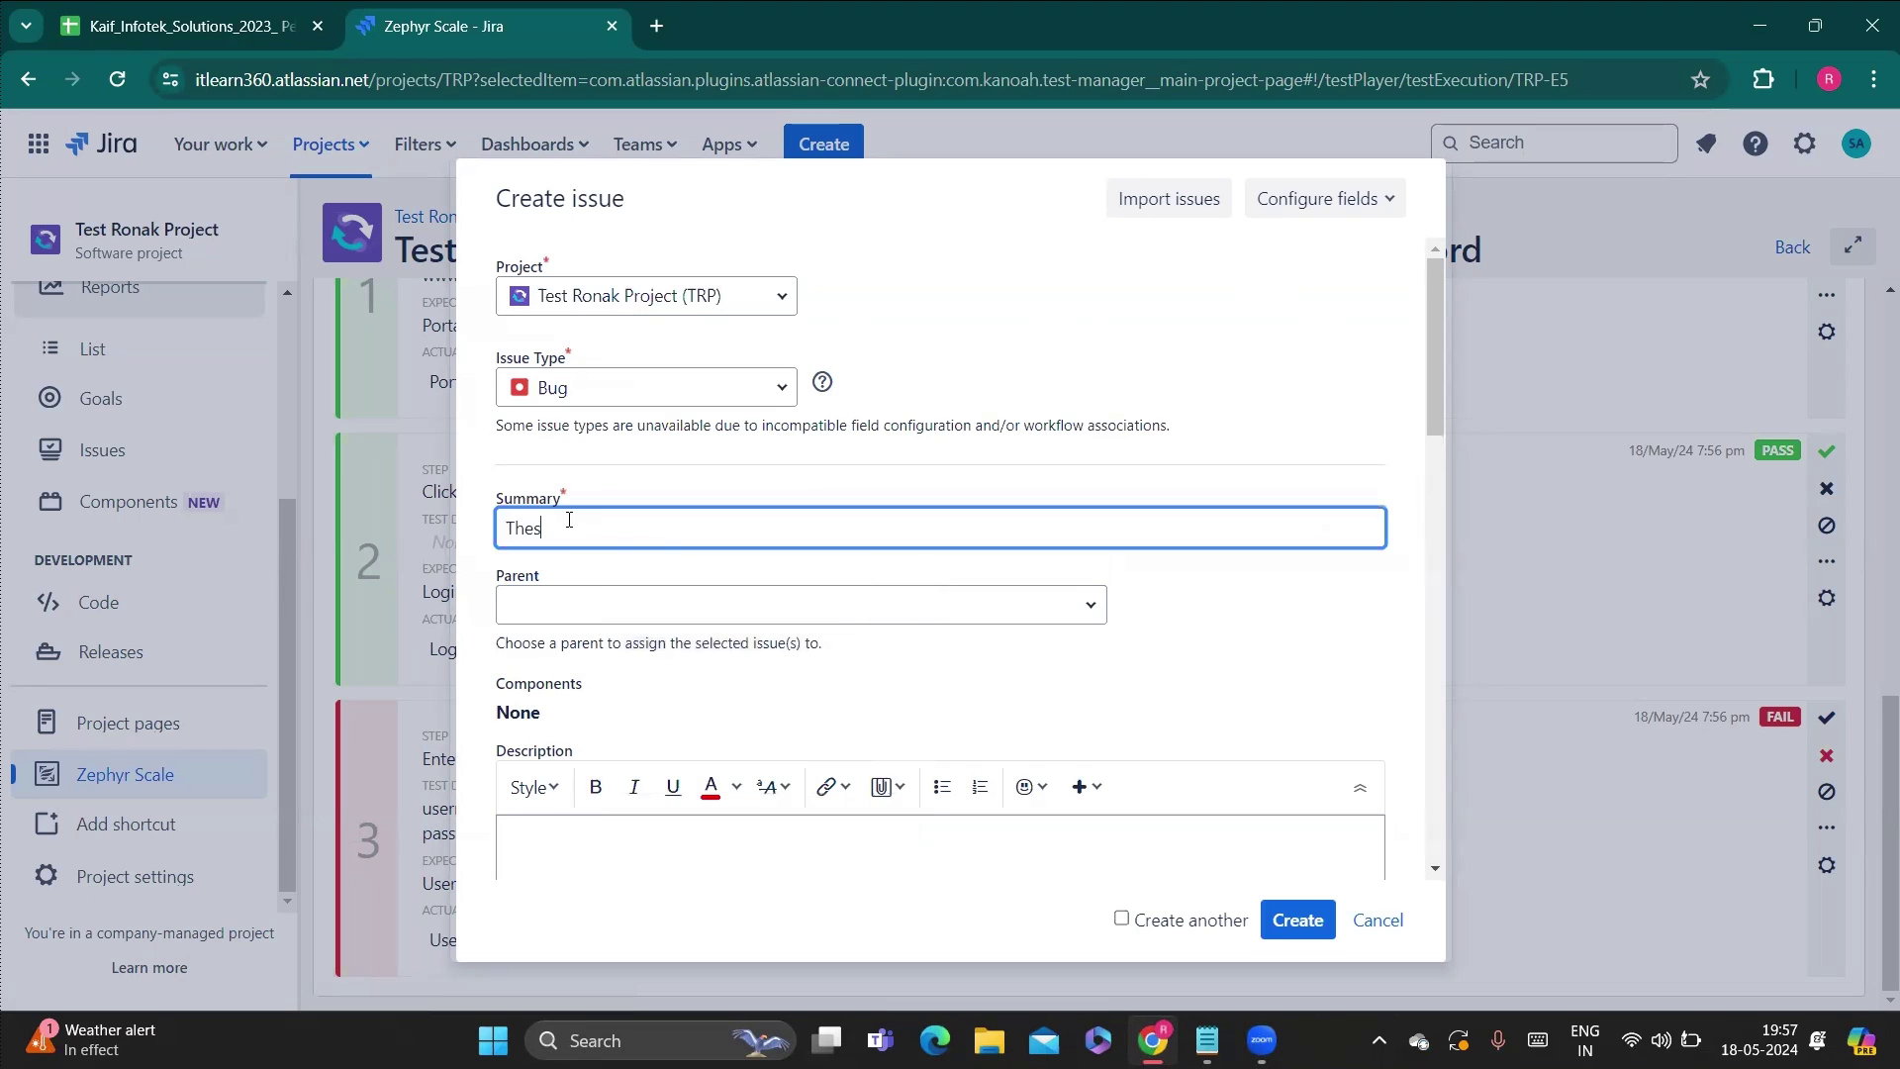
pyautogui.write('e L')
pyautogui.write('ncorrect c')
pyautogui.press('BackSpace')
pyautogui.write('login credentiald')
pyautogui.press('BackSpace')
pyautogui.write('s are')
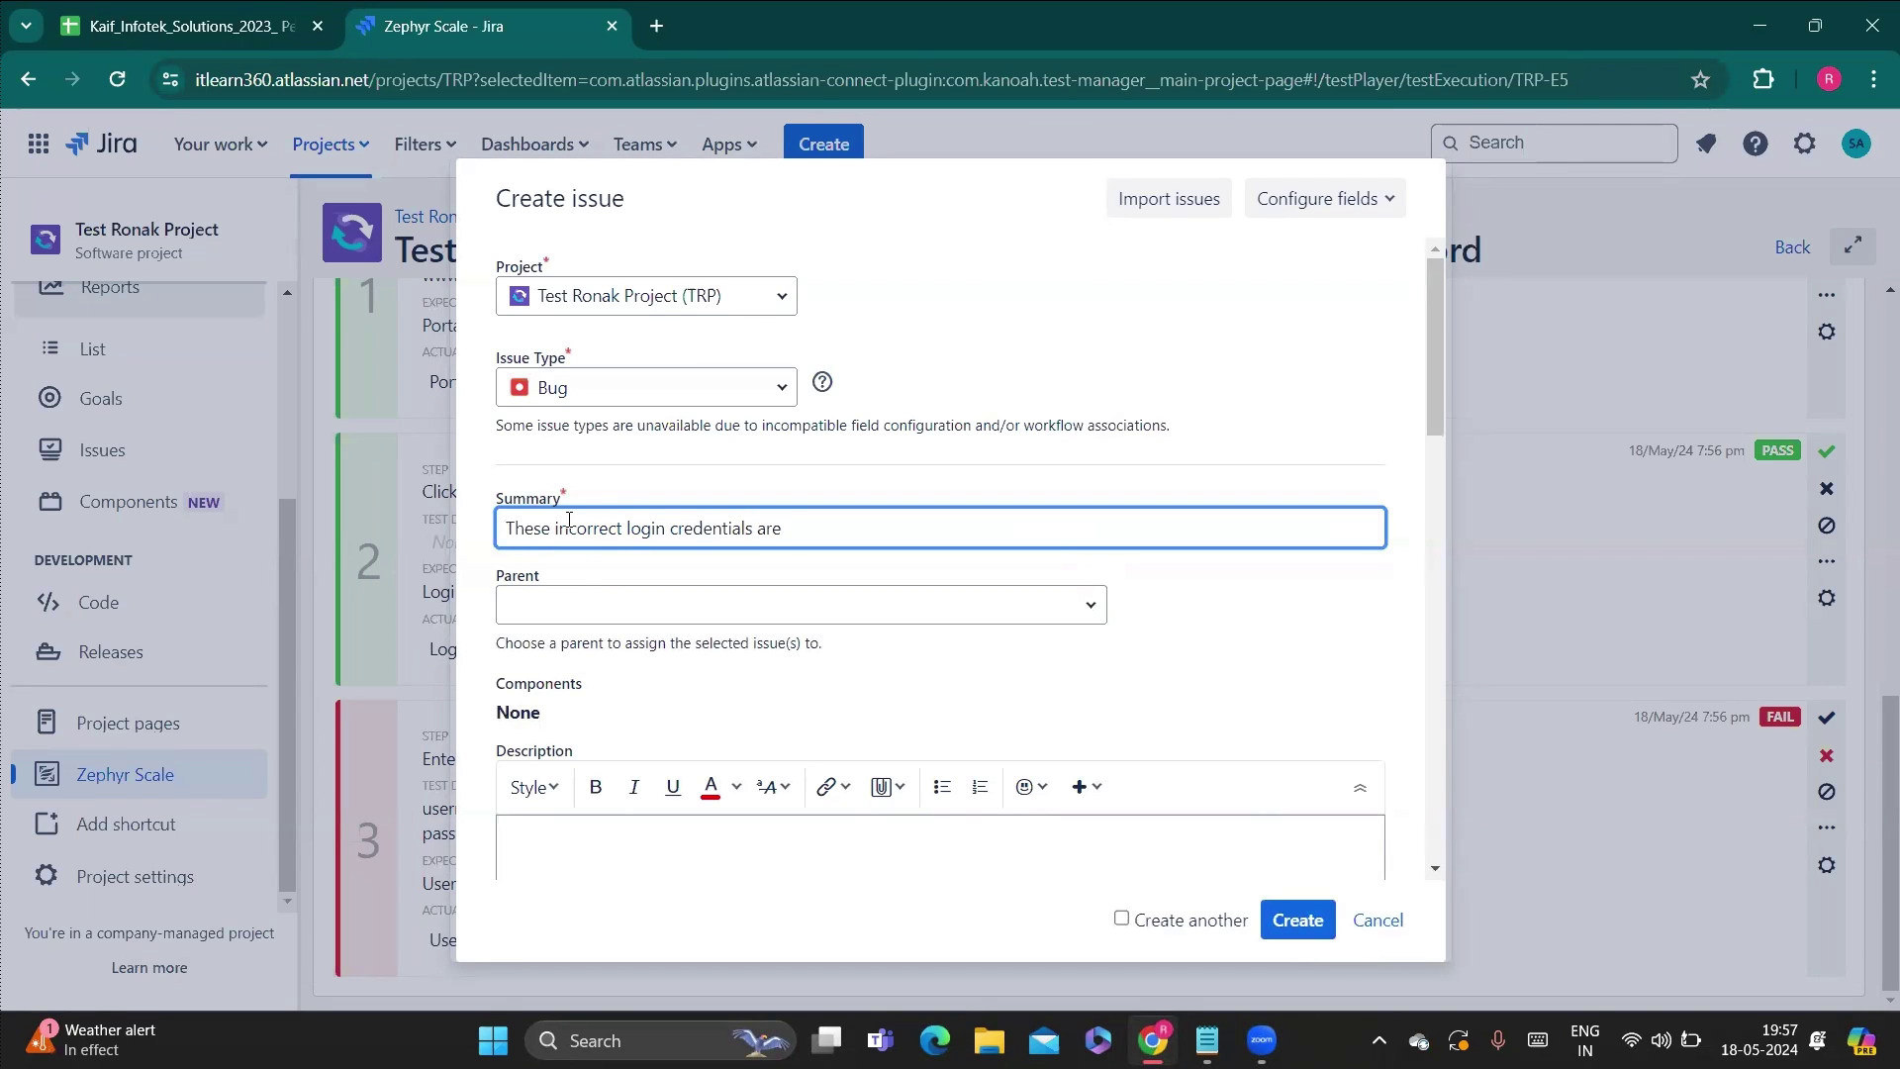
pyautogui.write(' working on the login page')
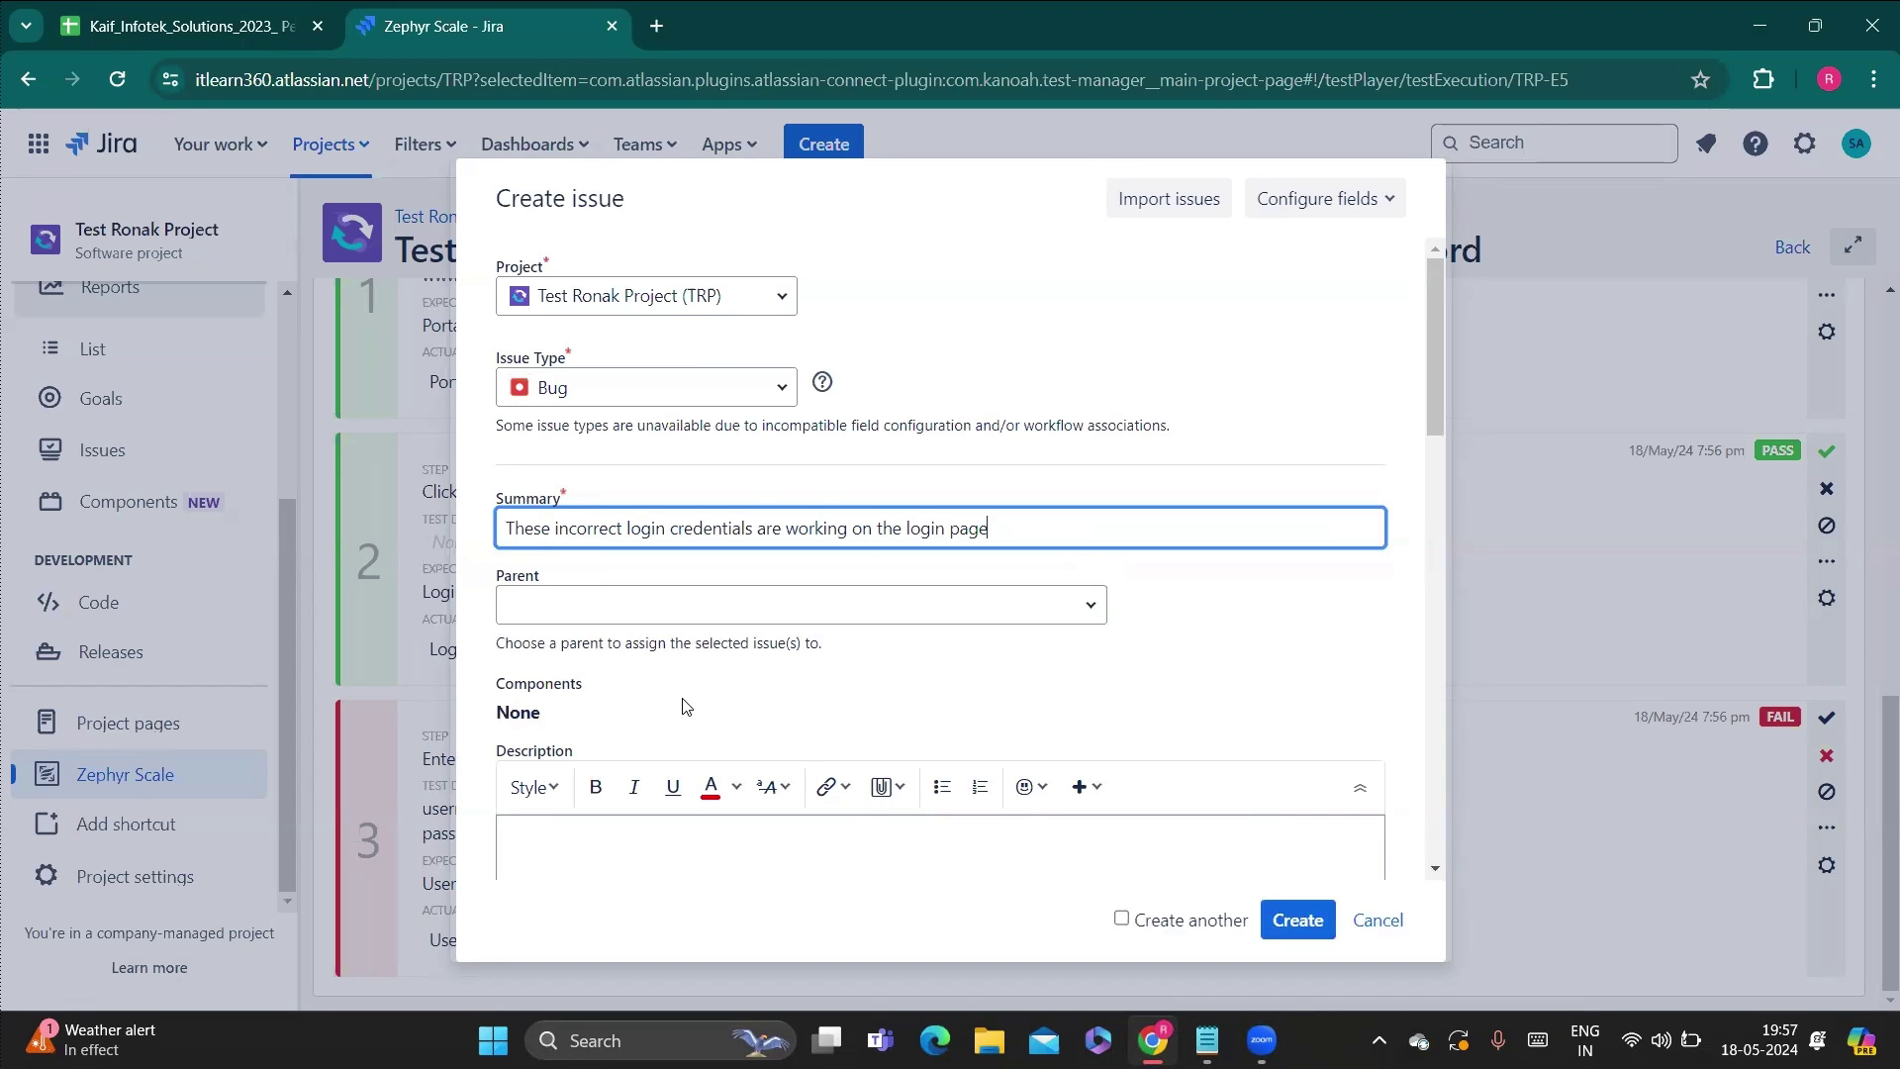
pyautogui.scroll(-3, 686, 706)
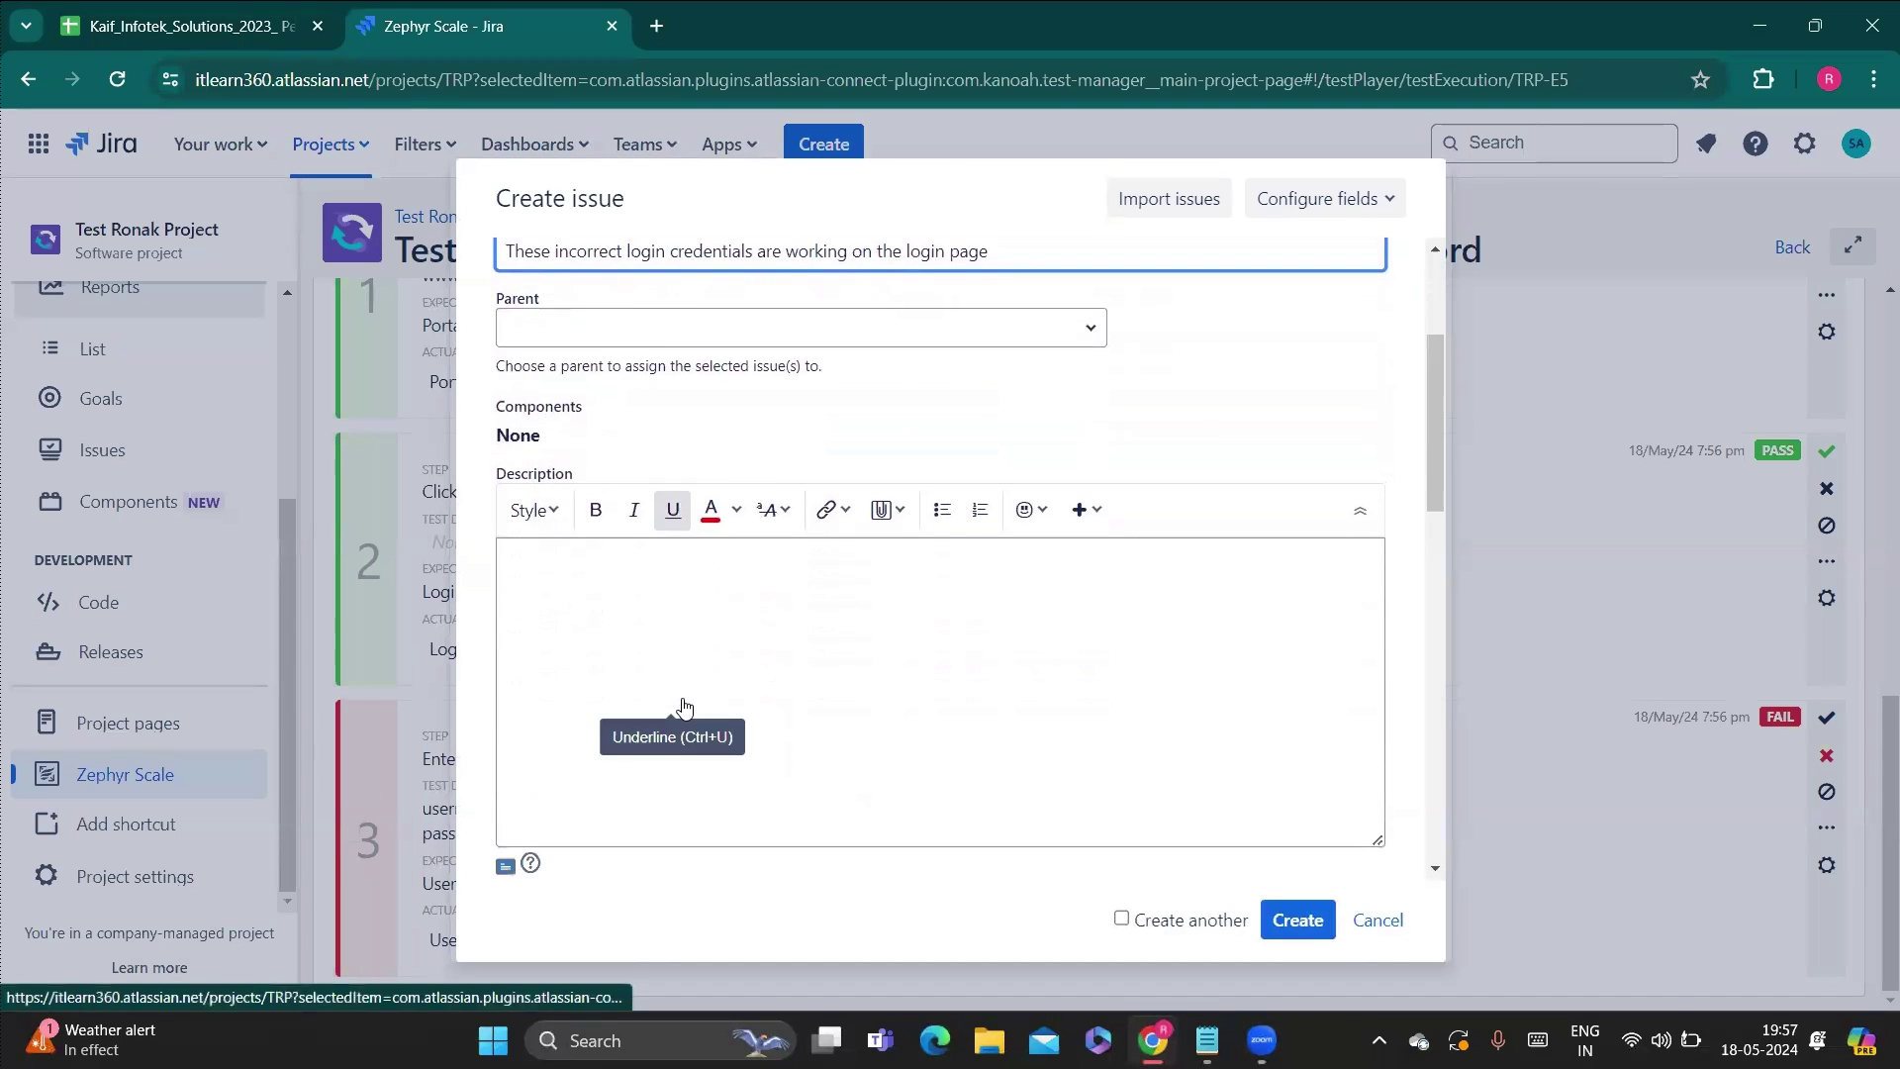
pyautogui.scroll(-4, 682, 695)
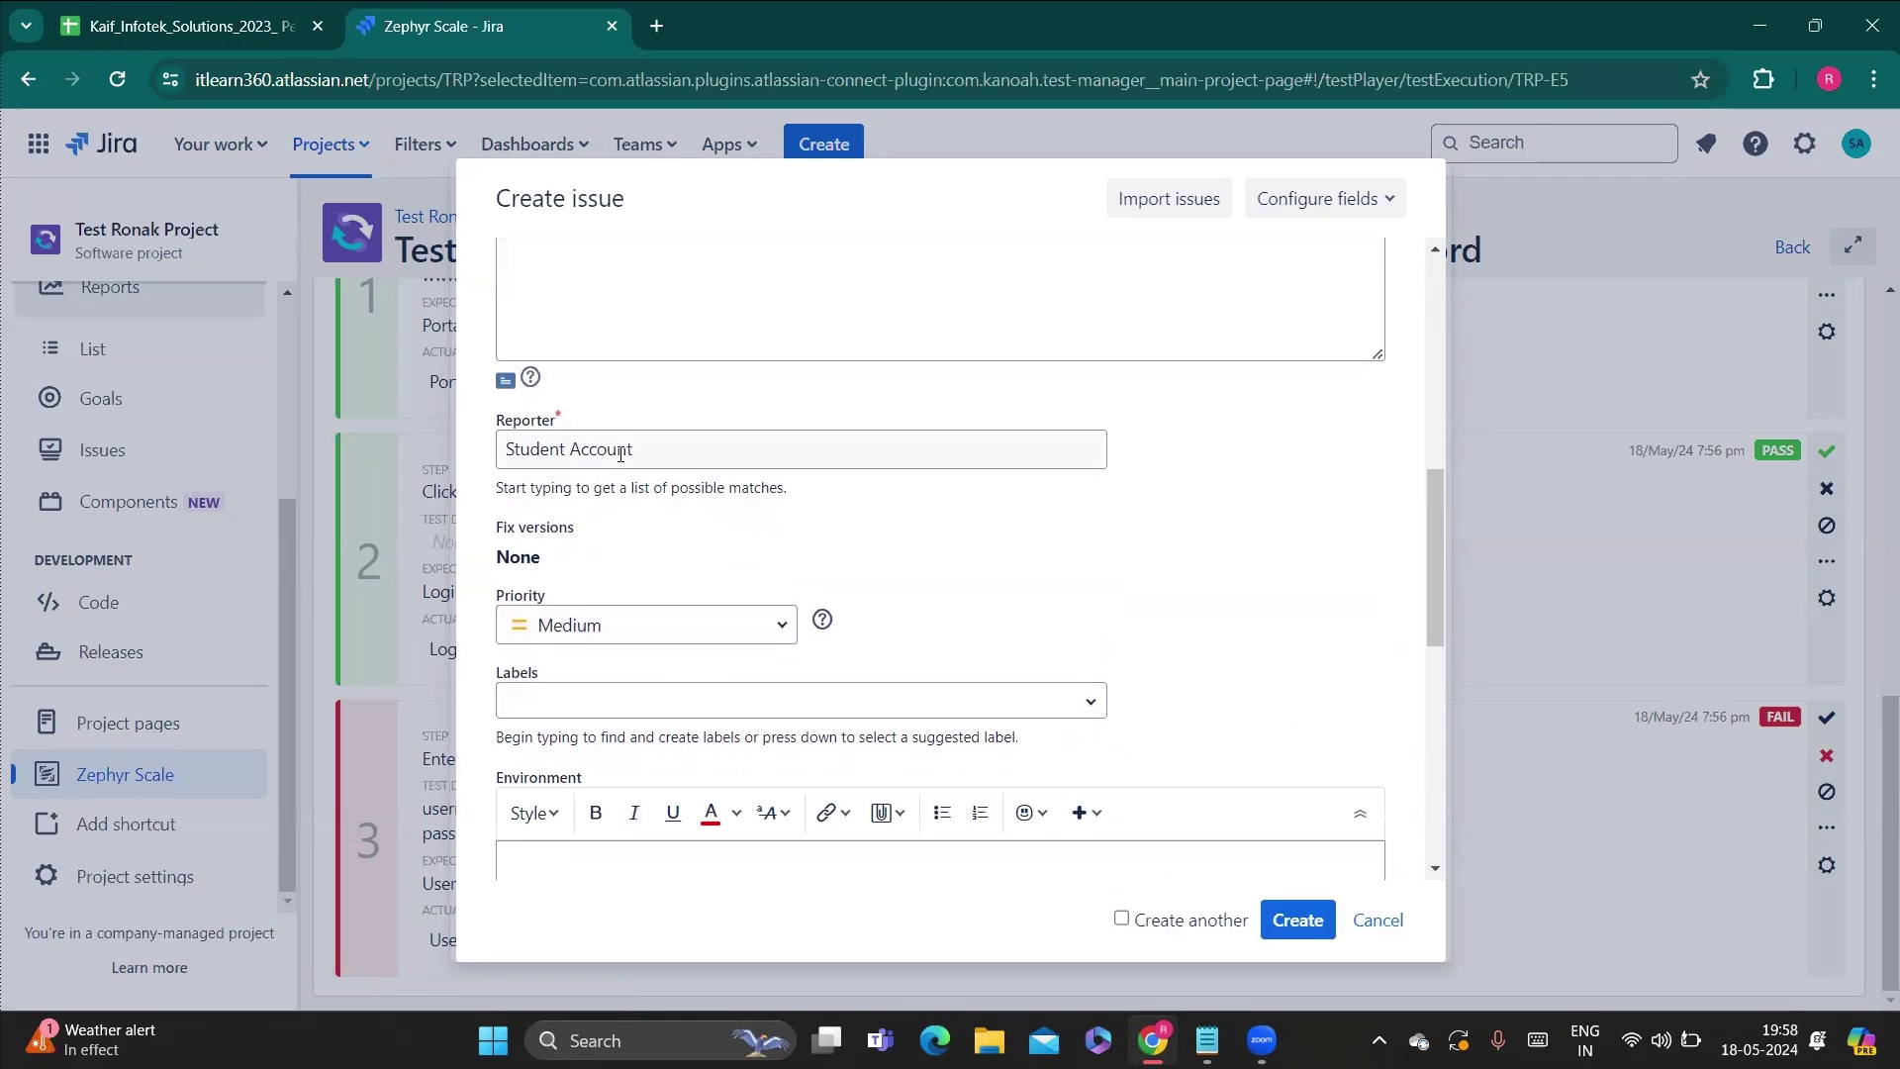
pyautogui.scroll(-2, 651, 604)
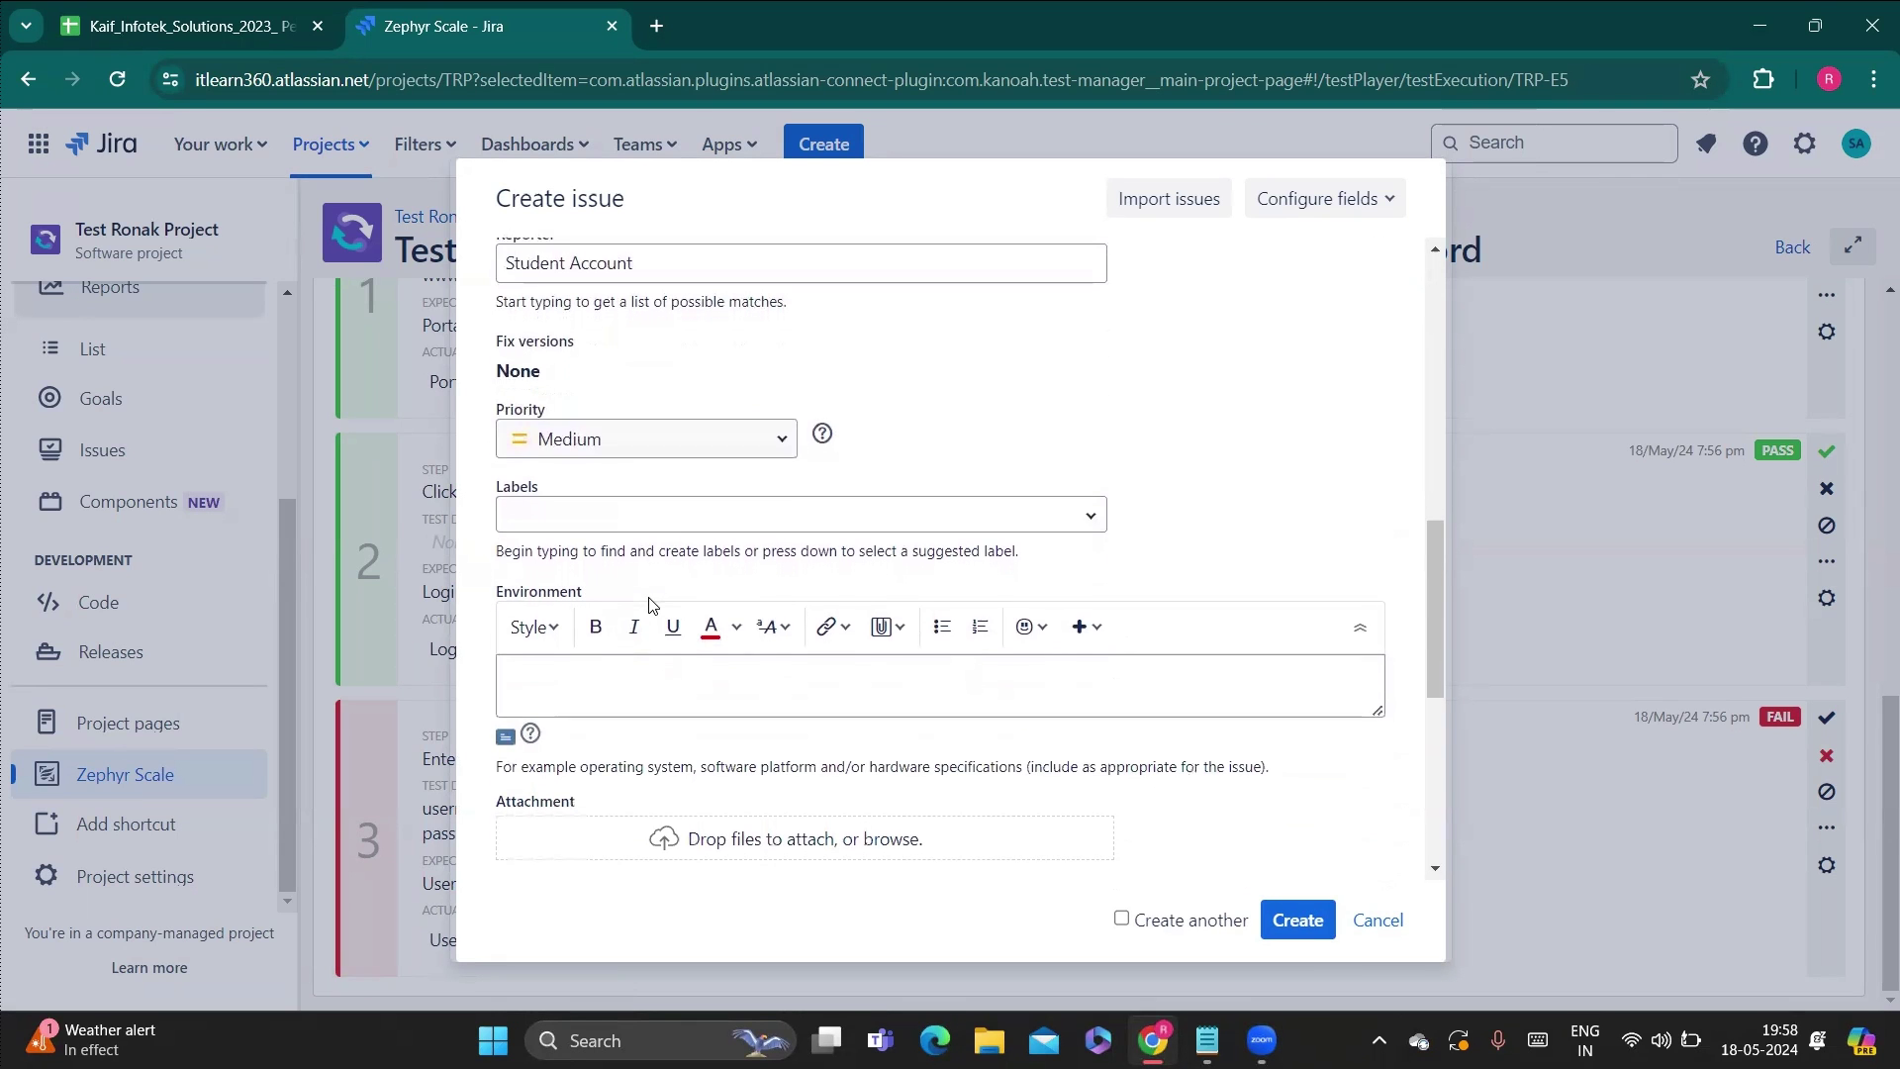
# Set the bug's priority to High and create the issue.
pyautogui.click(728, 451)
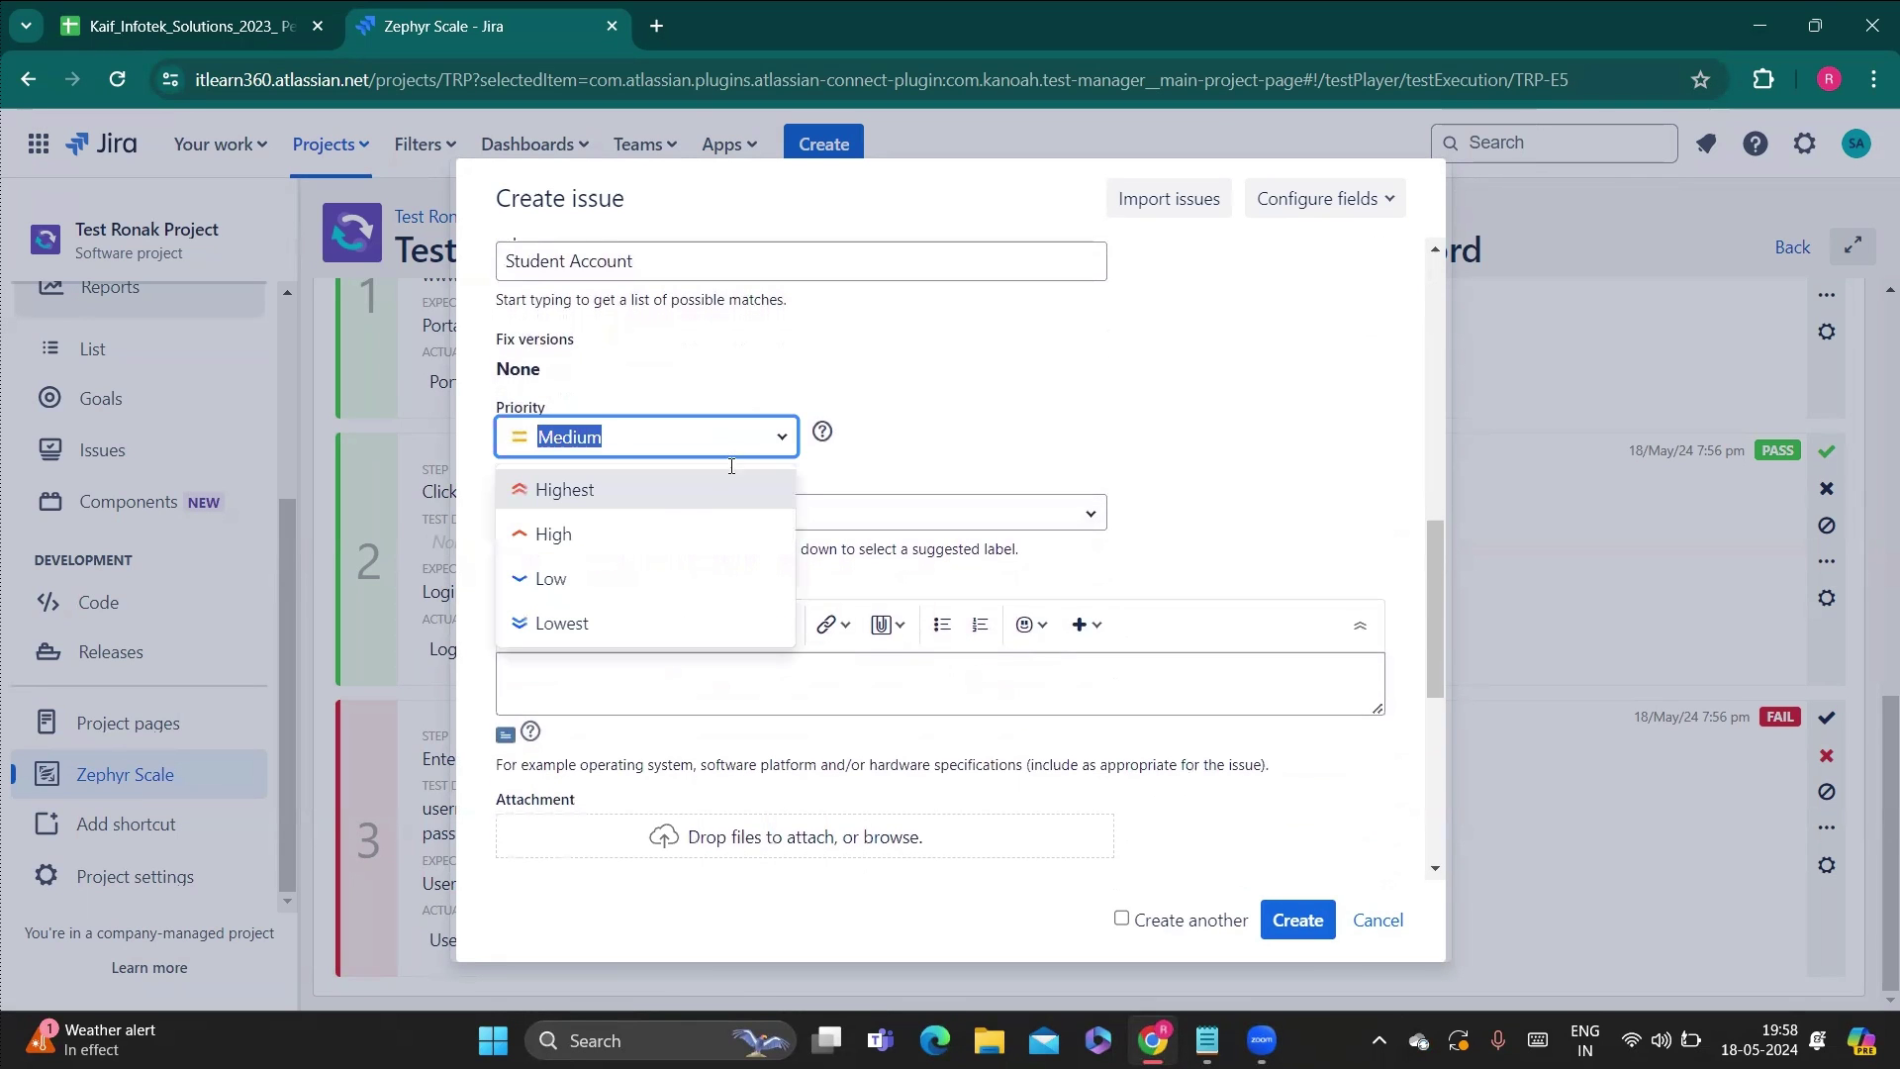
pyautogui.click(576, 535)
pyautogui.scroll(-3, 581, 541)
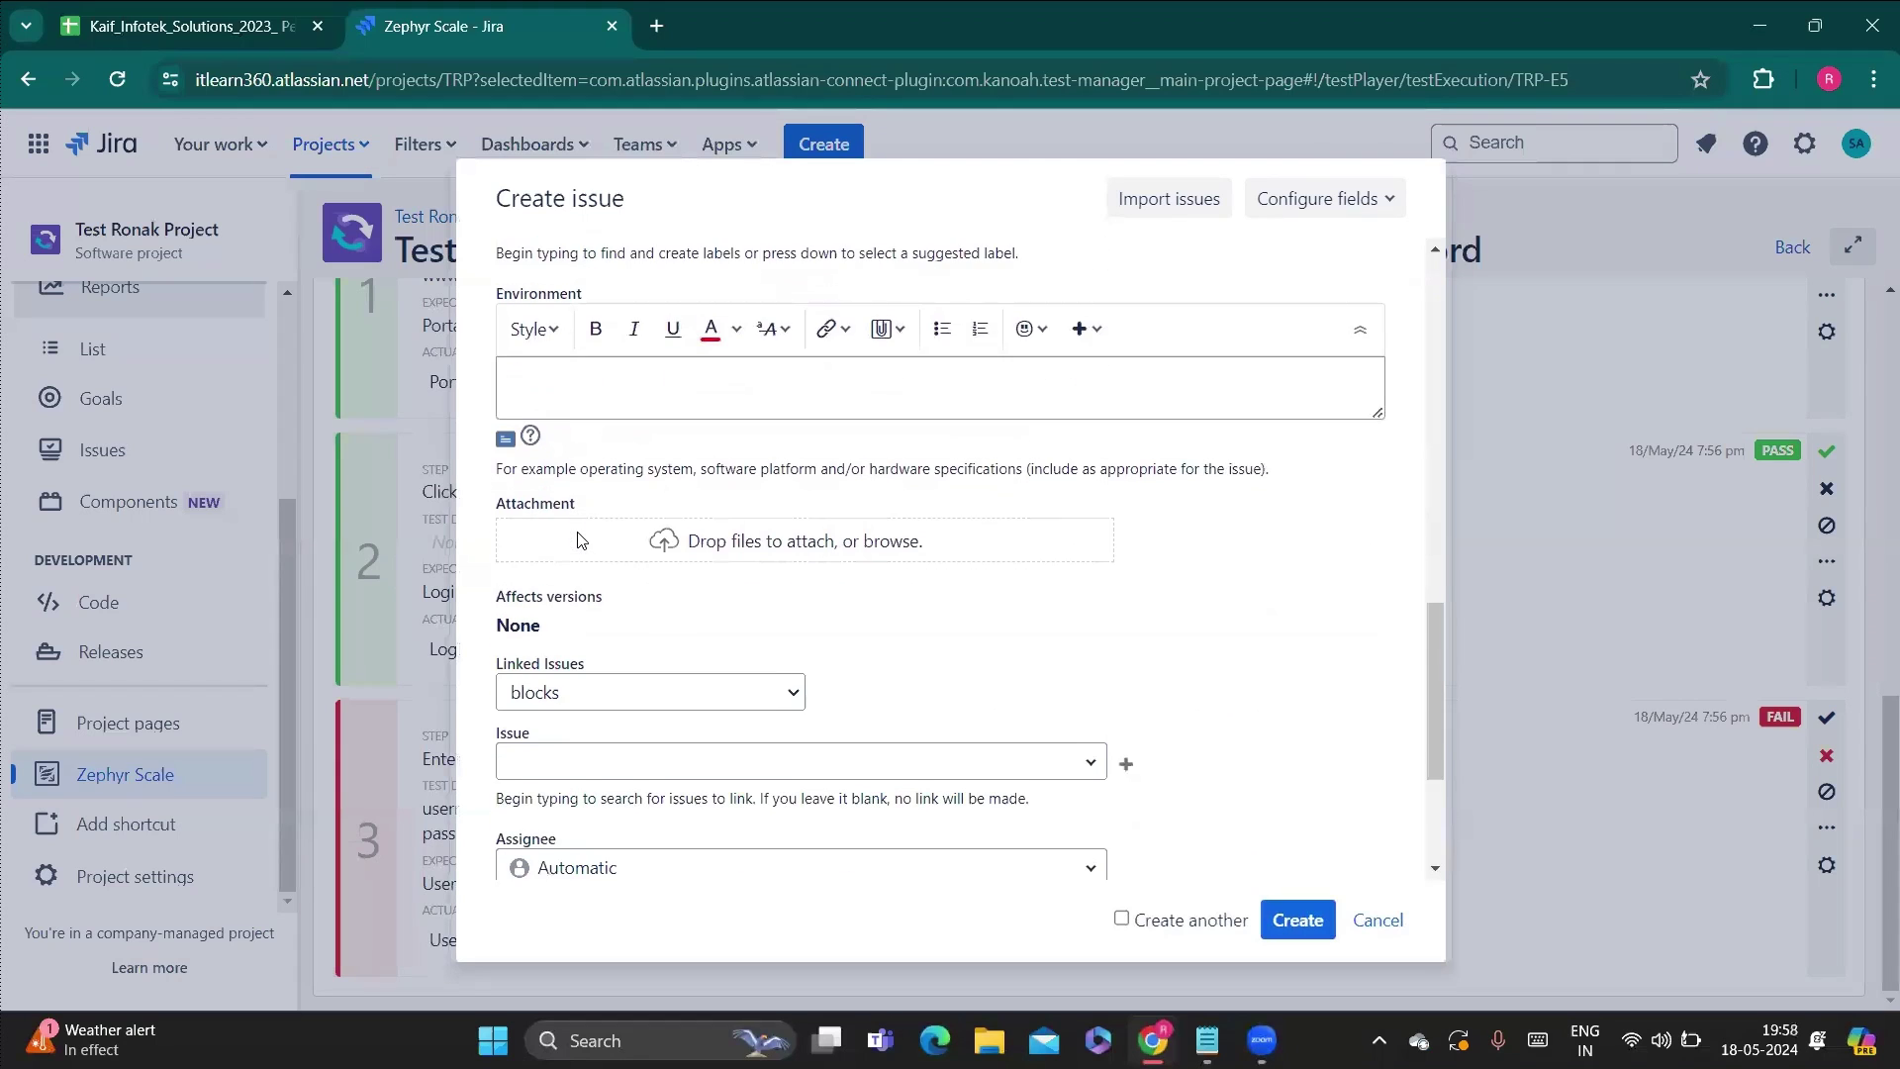
pyautogui.scroll(-1, 886, 683)
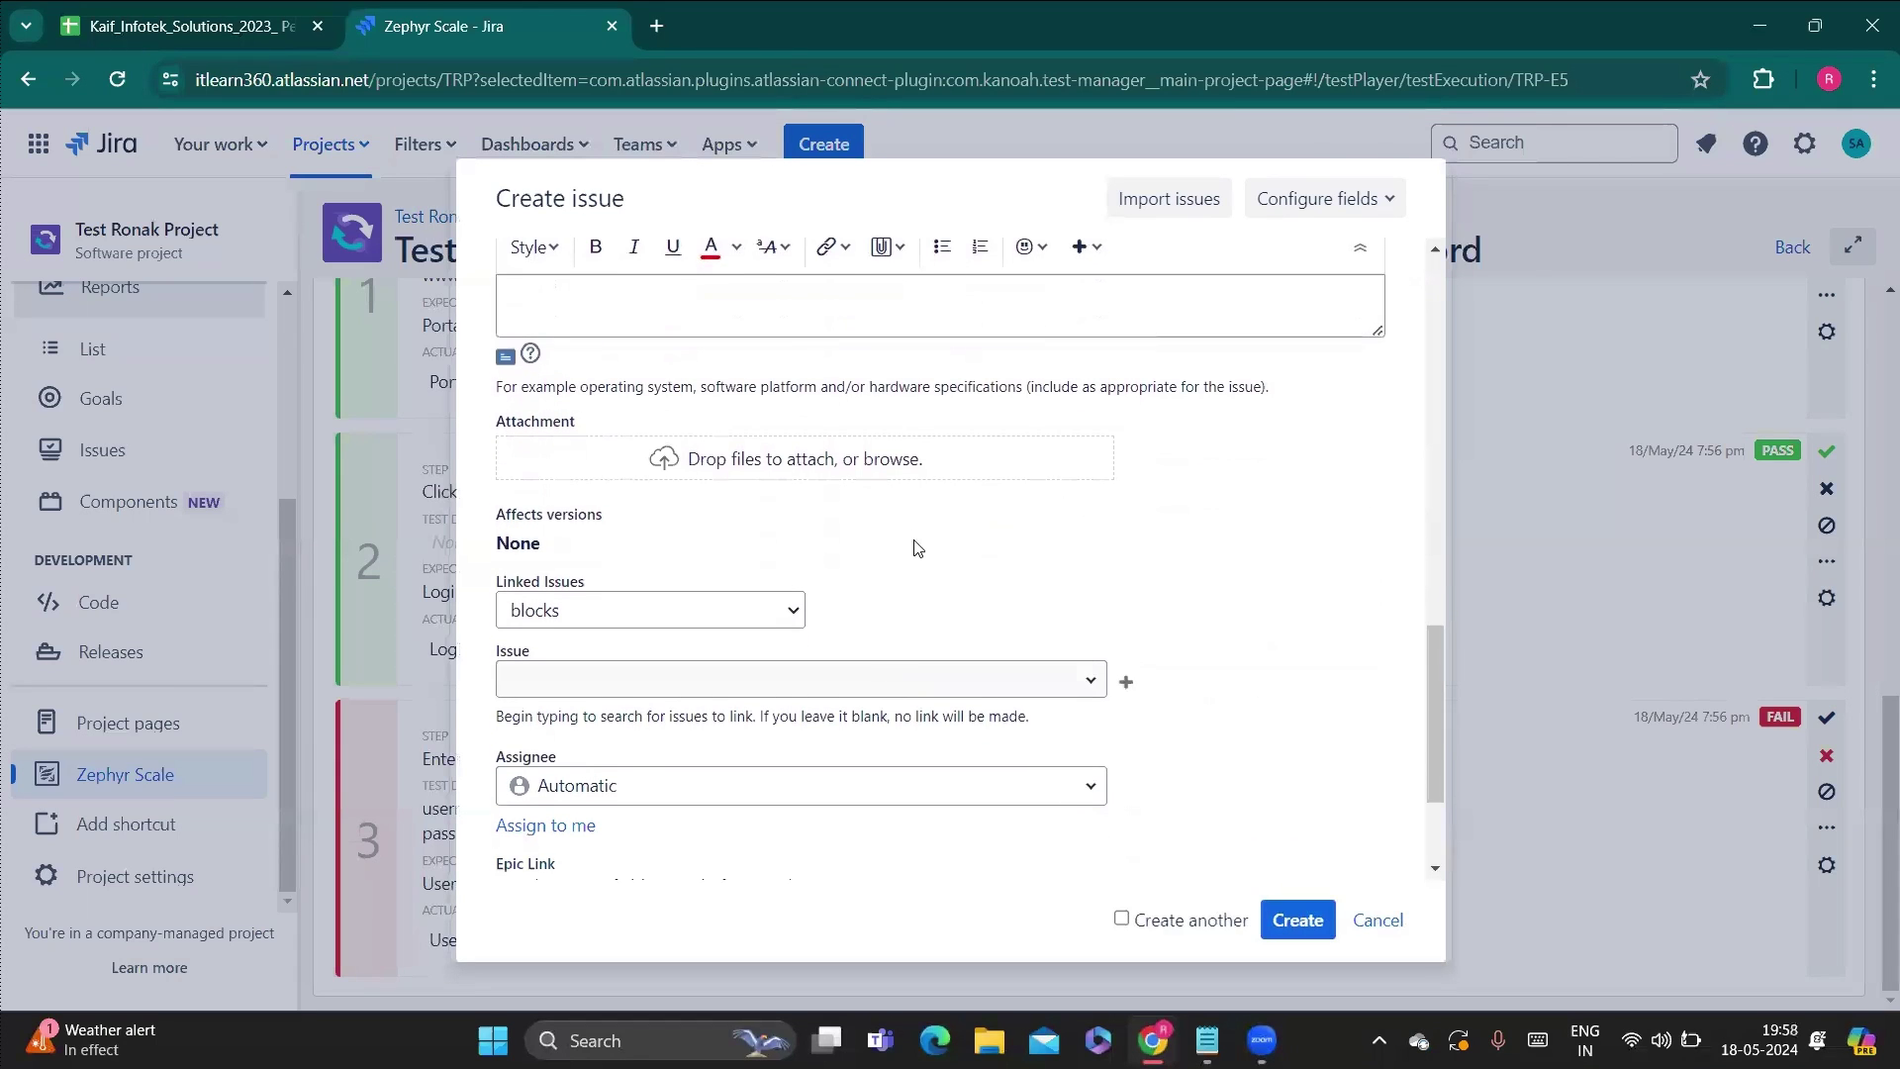
pyautogui.click(1297, 919)
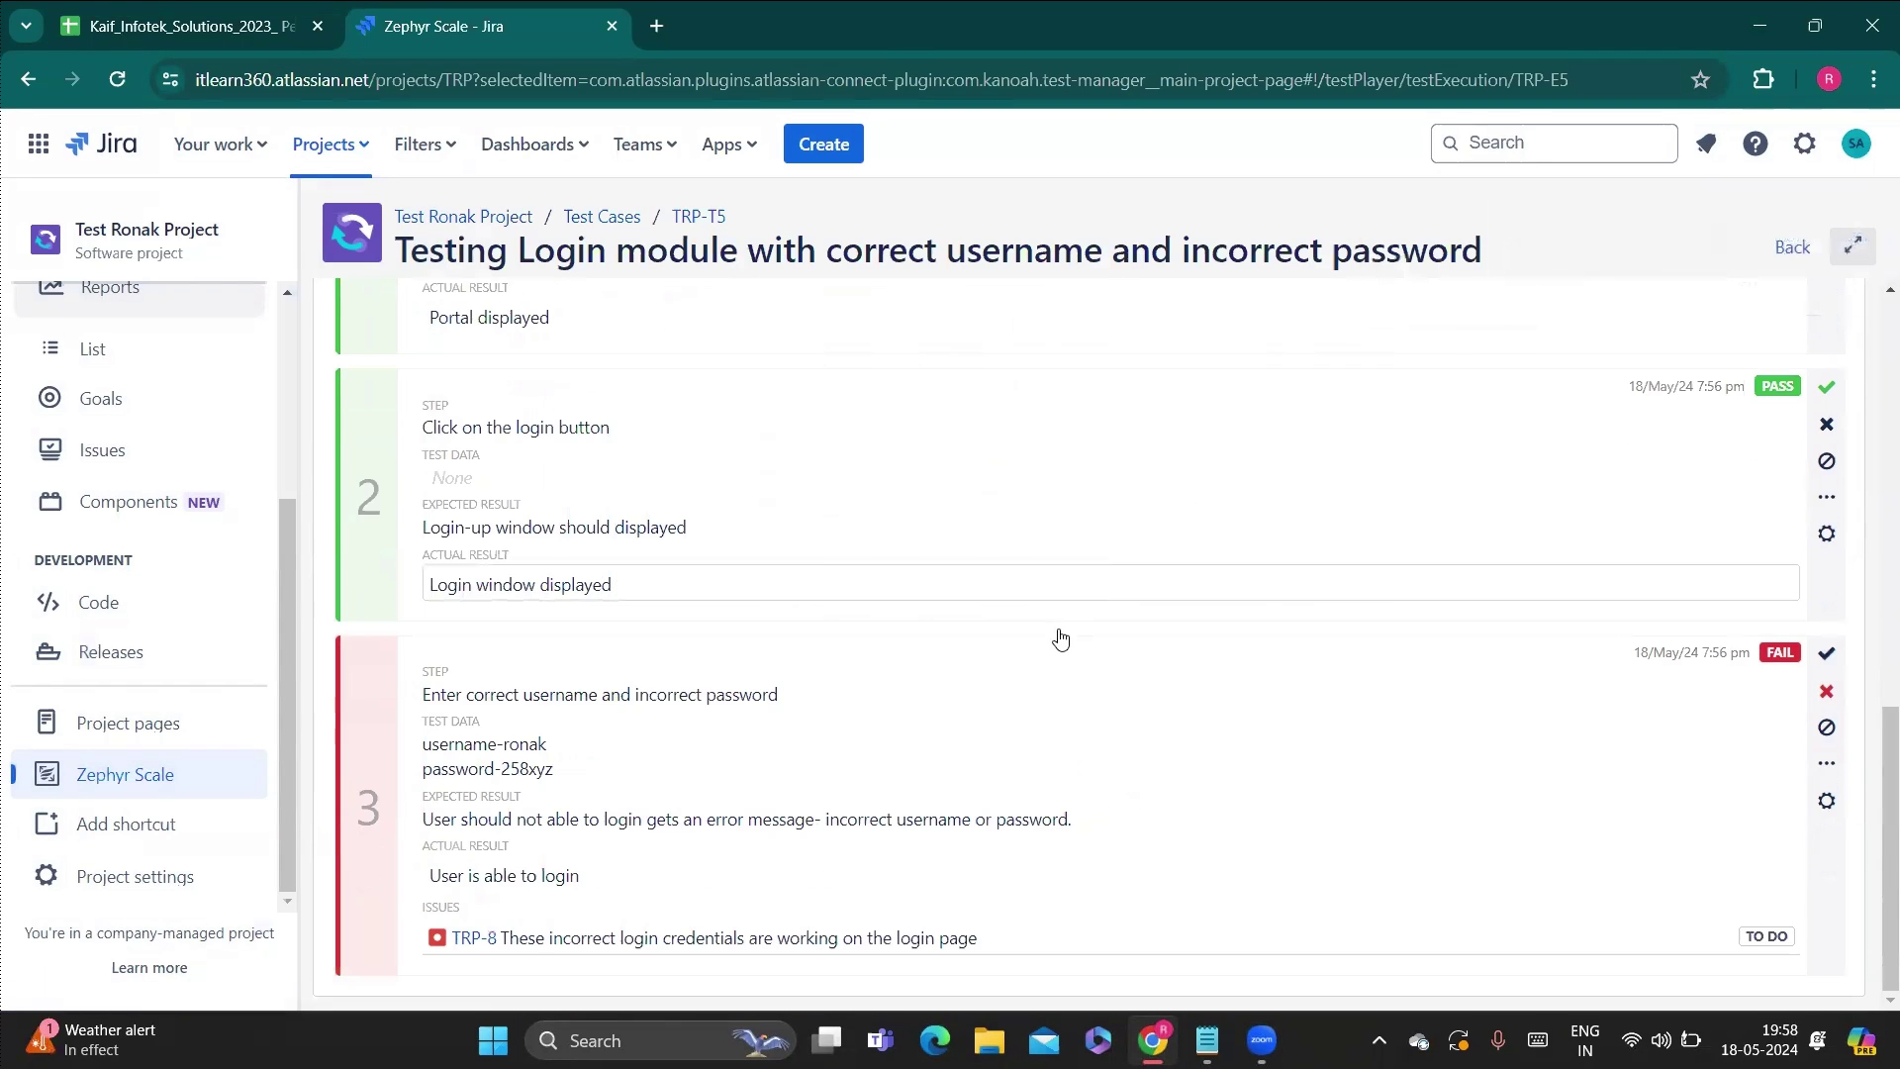
# Check that TRP-8 appears under step 3's Issues and scroll the sidebar to Planning.
pyautogui.scroll(-2, 1056, 636)
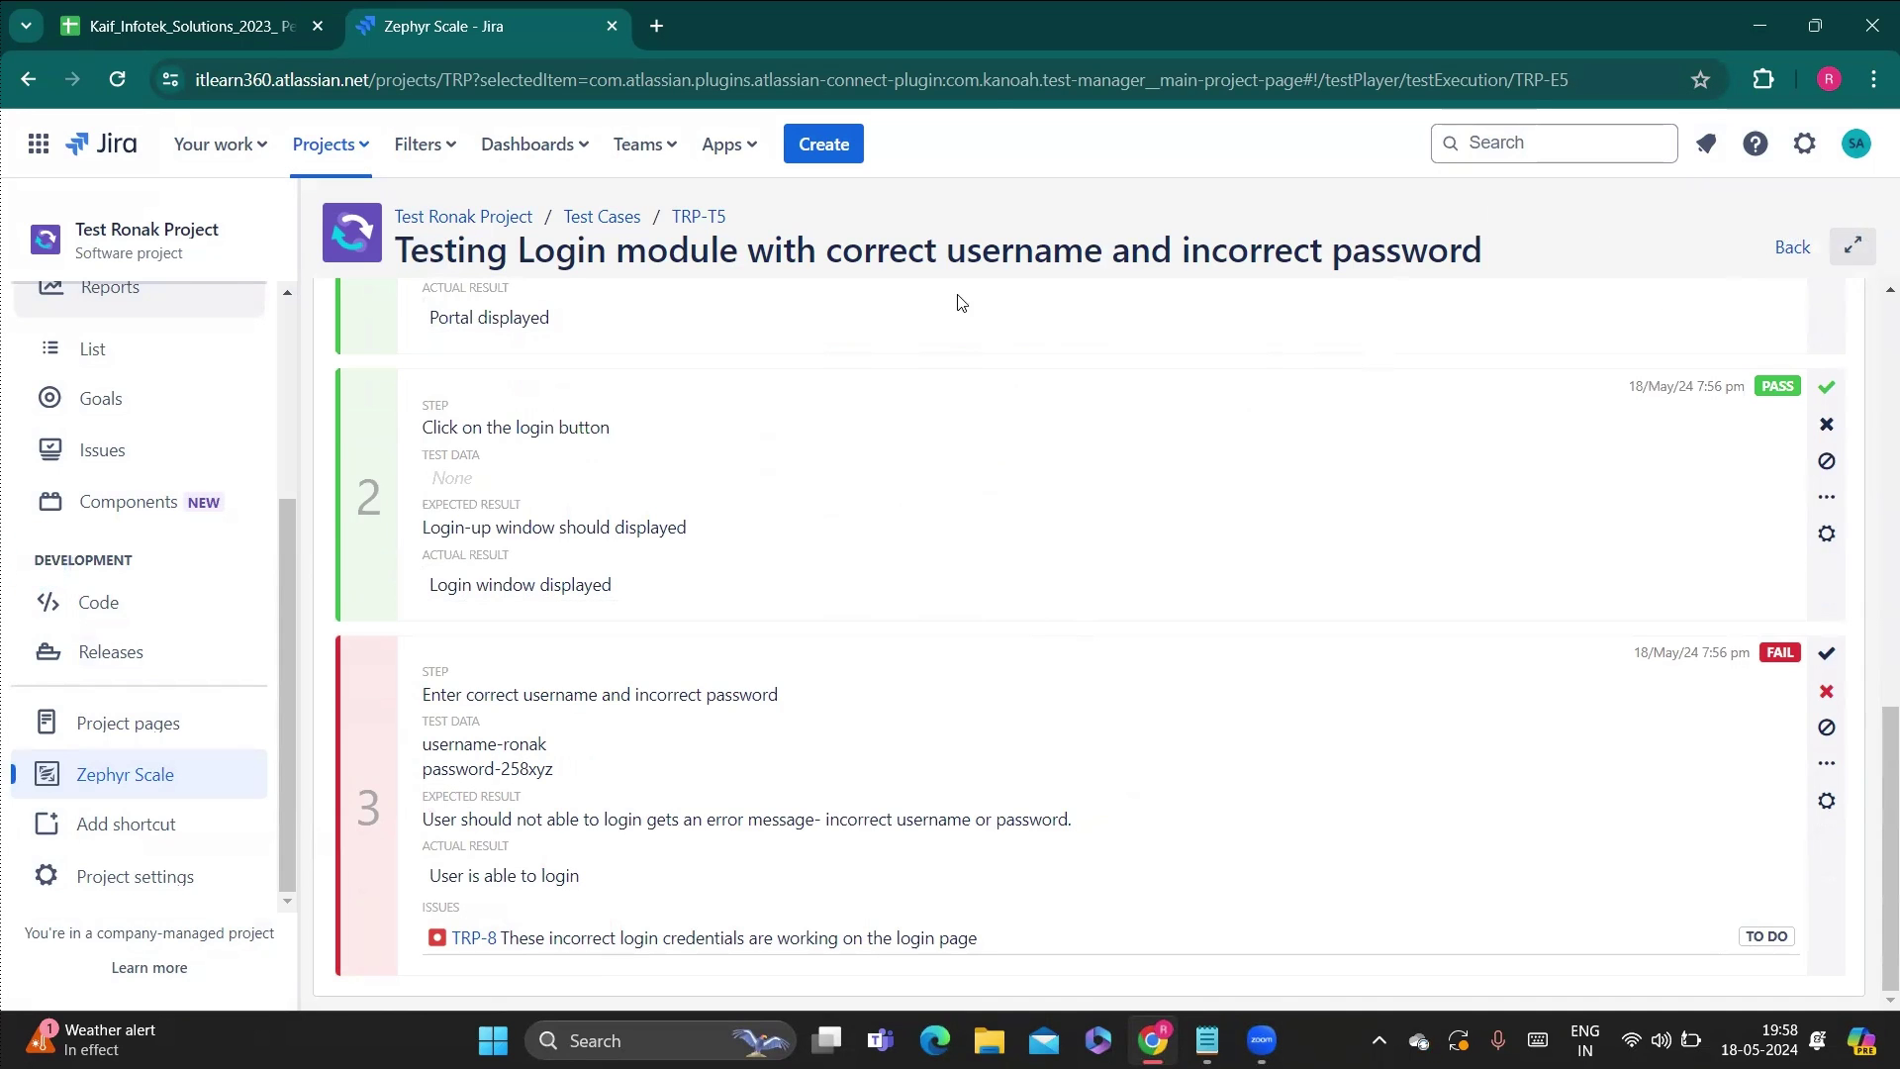
pyautogui.scroll(3, 134, 479)
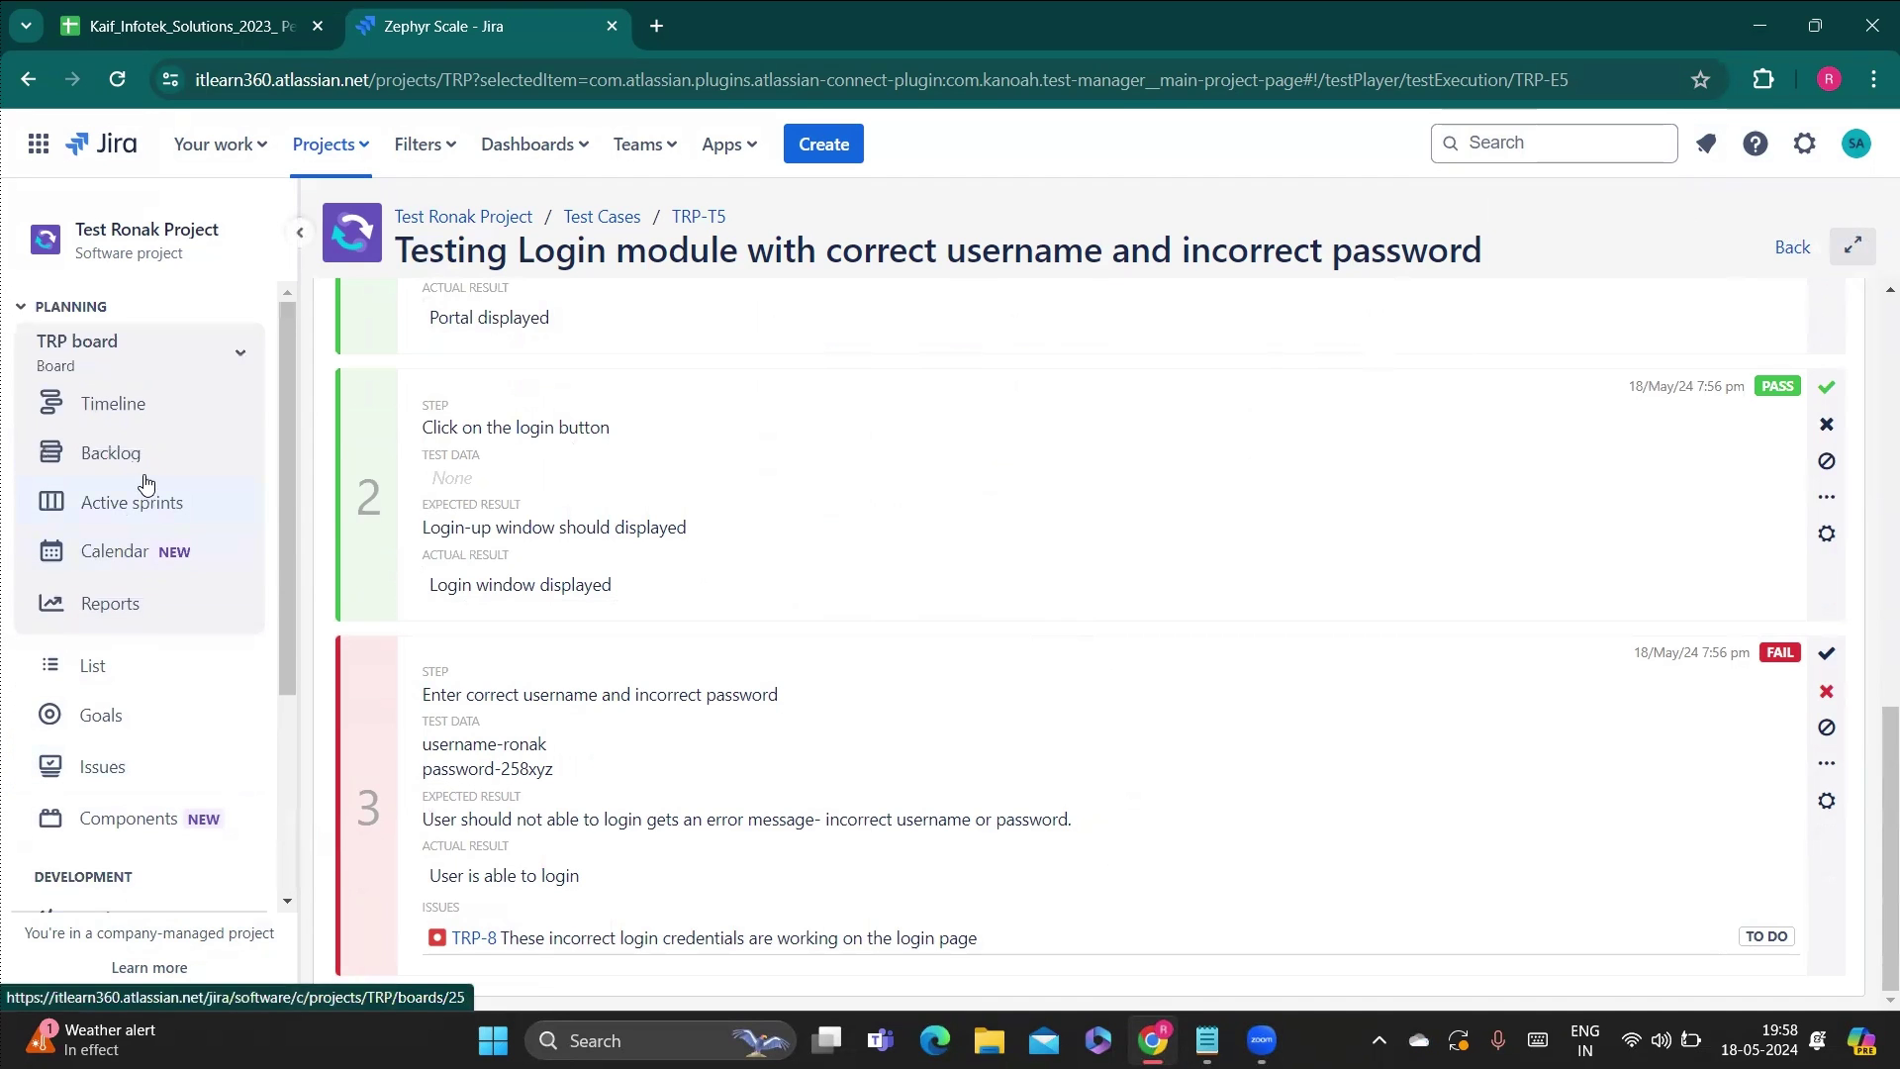
pyautogui.scroll(-3, 143, 475)
# Drag TRP-8 from the Backlog into Registration Sprint and confirm the move.
pyautogui.scroll(3, 144, 475)
pyautogui.click(143, 455)
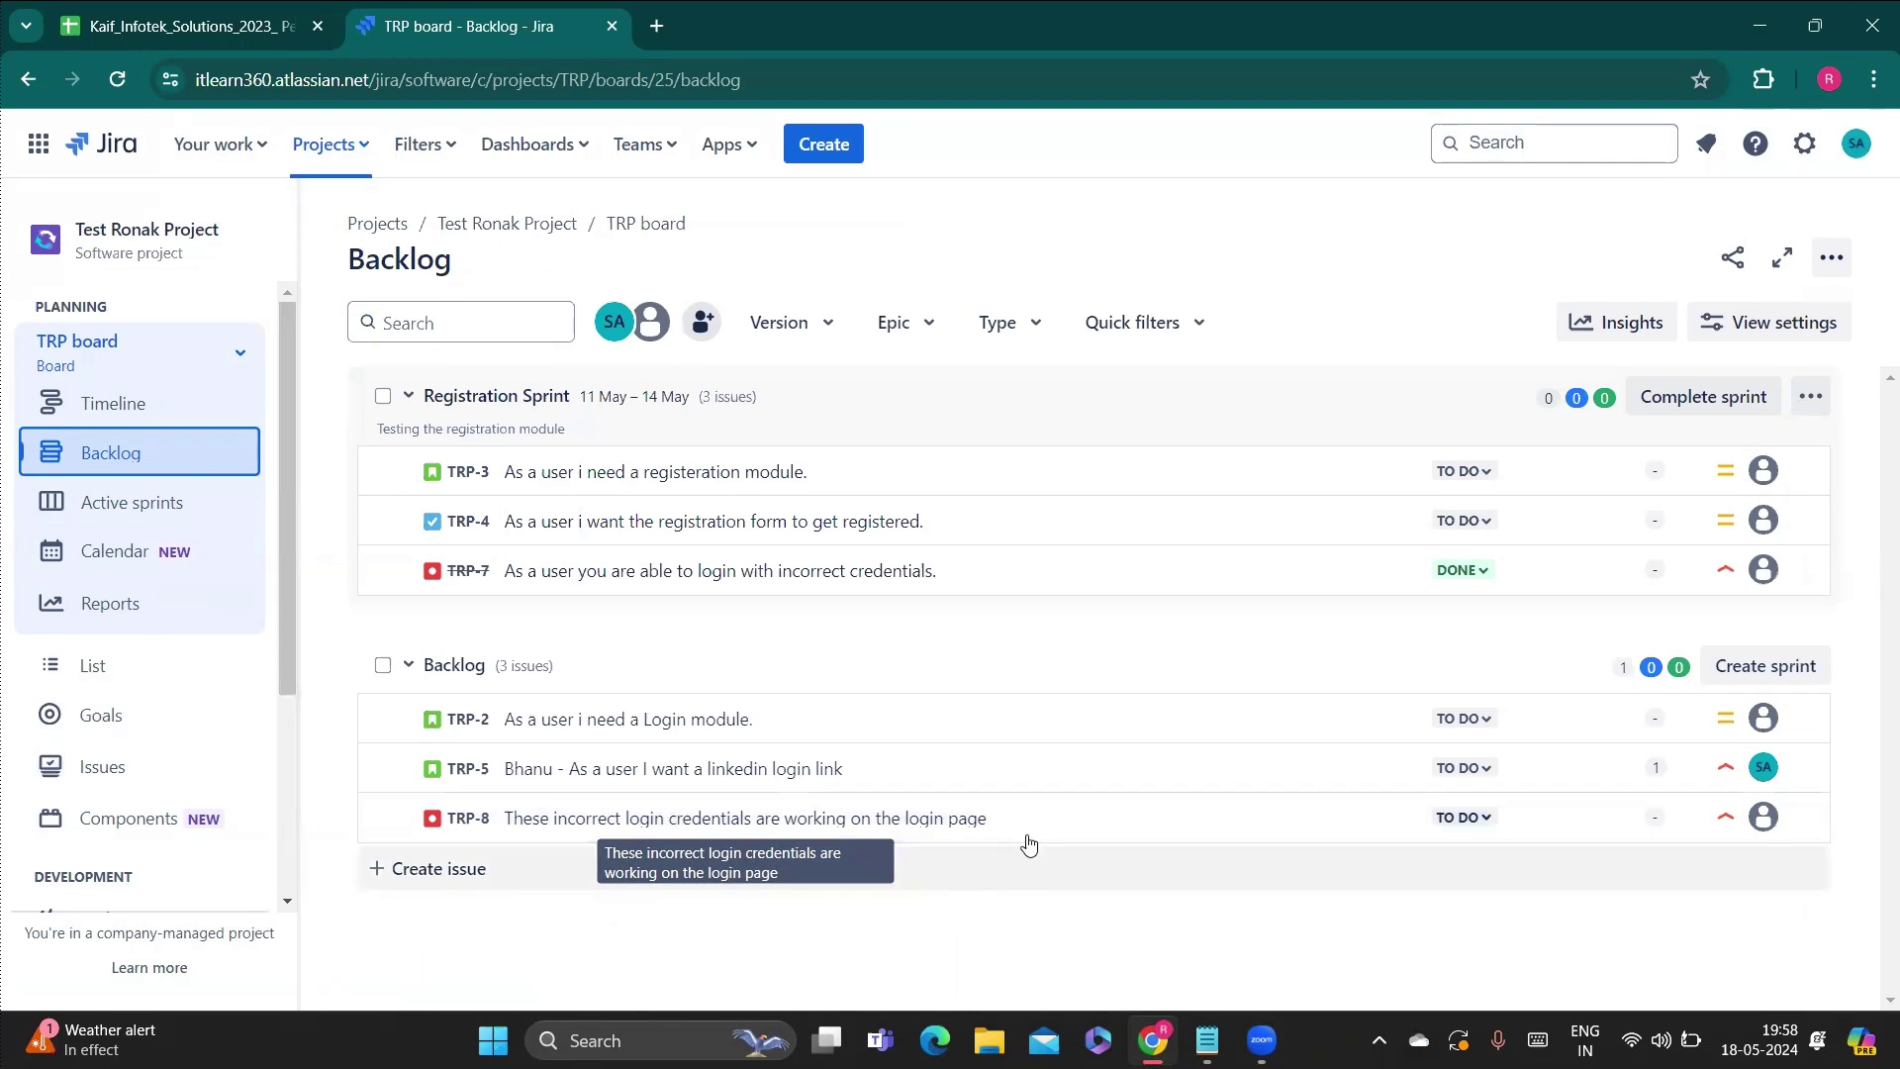
pyautogui.moveTo(1042, 842); pyautogui.dragTo(963, 580)
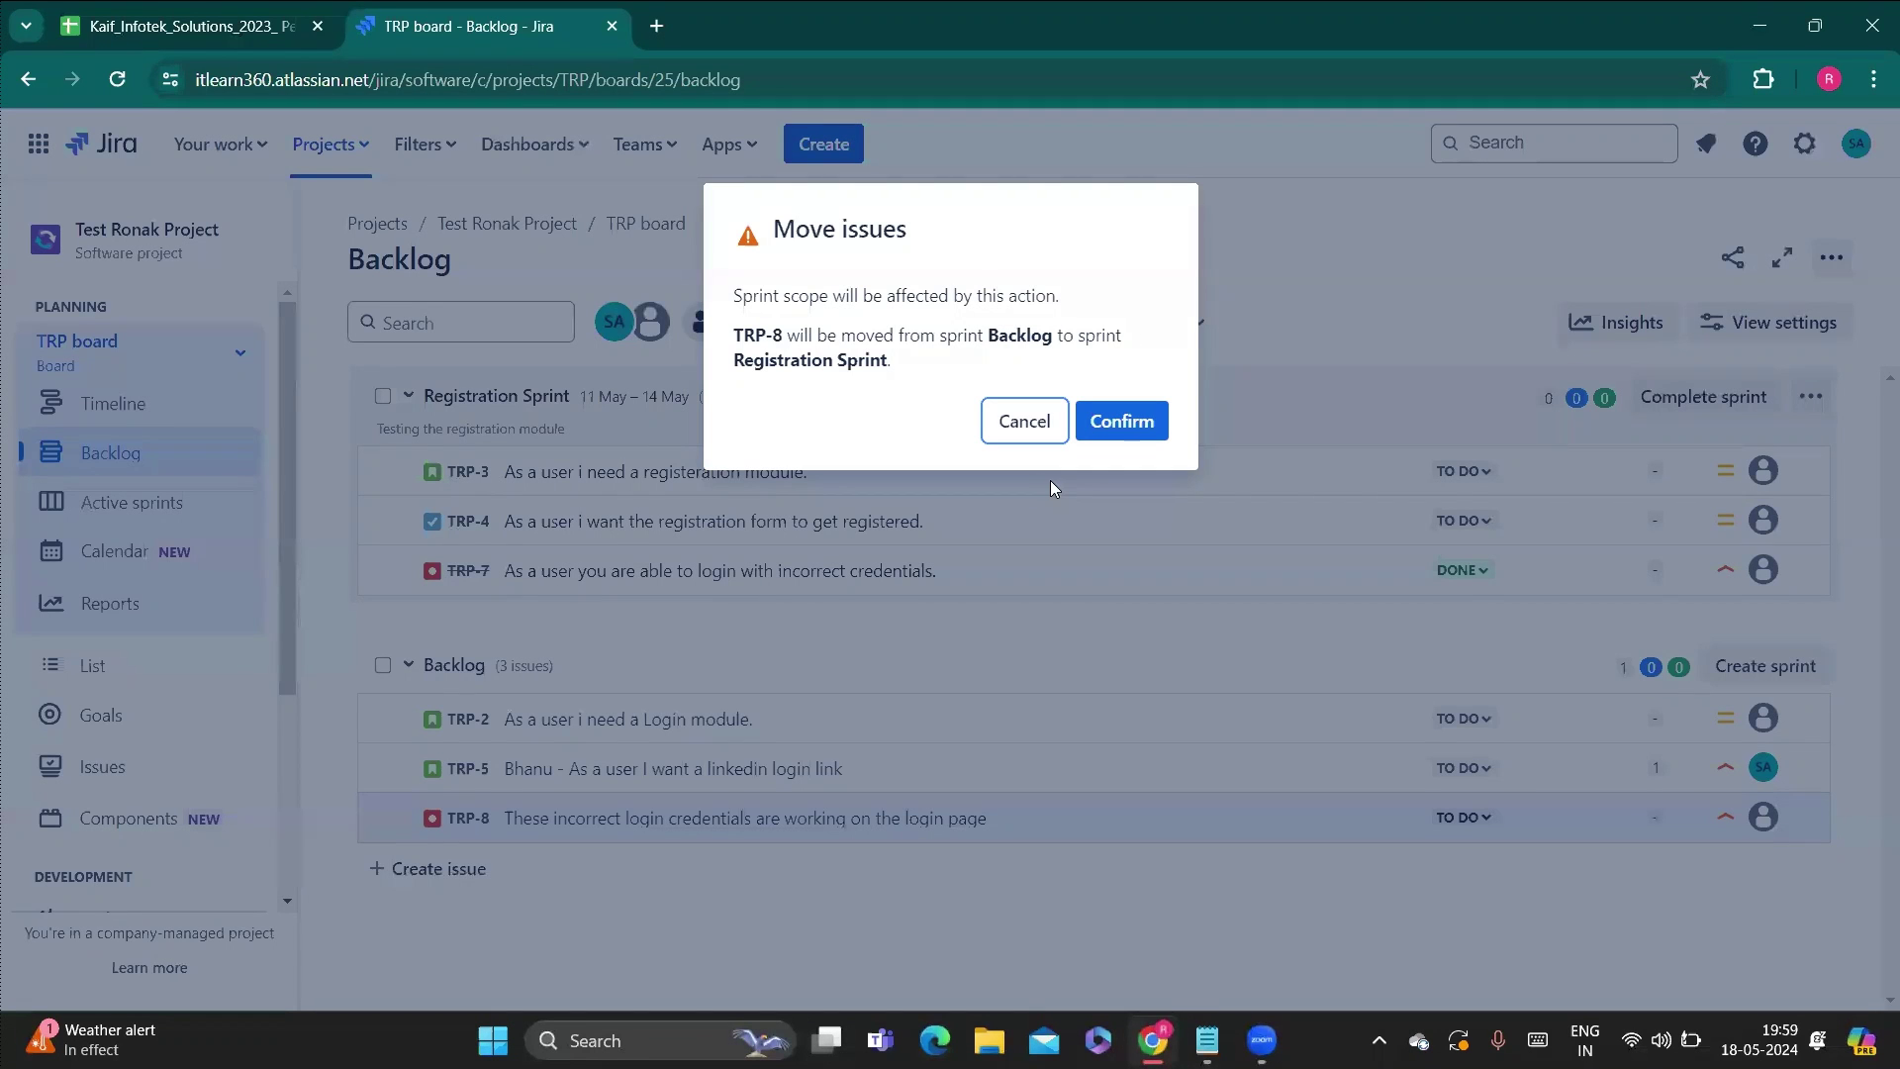
pyautogui.click(1153, 421)
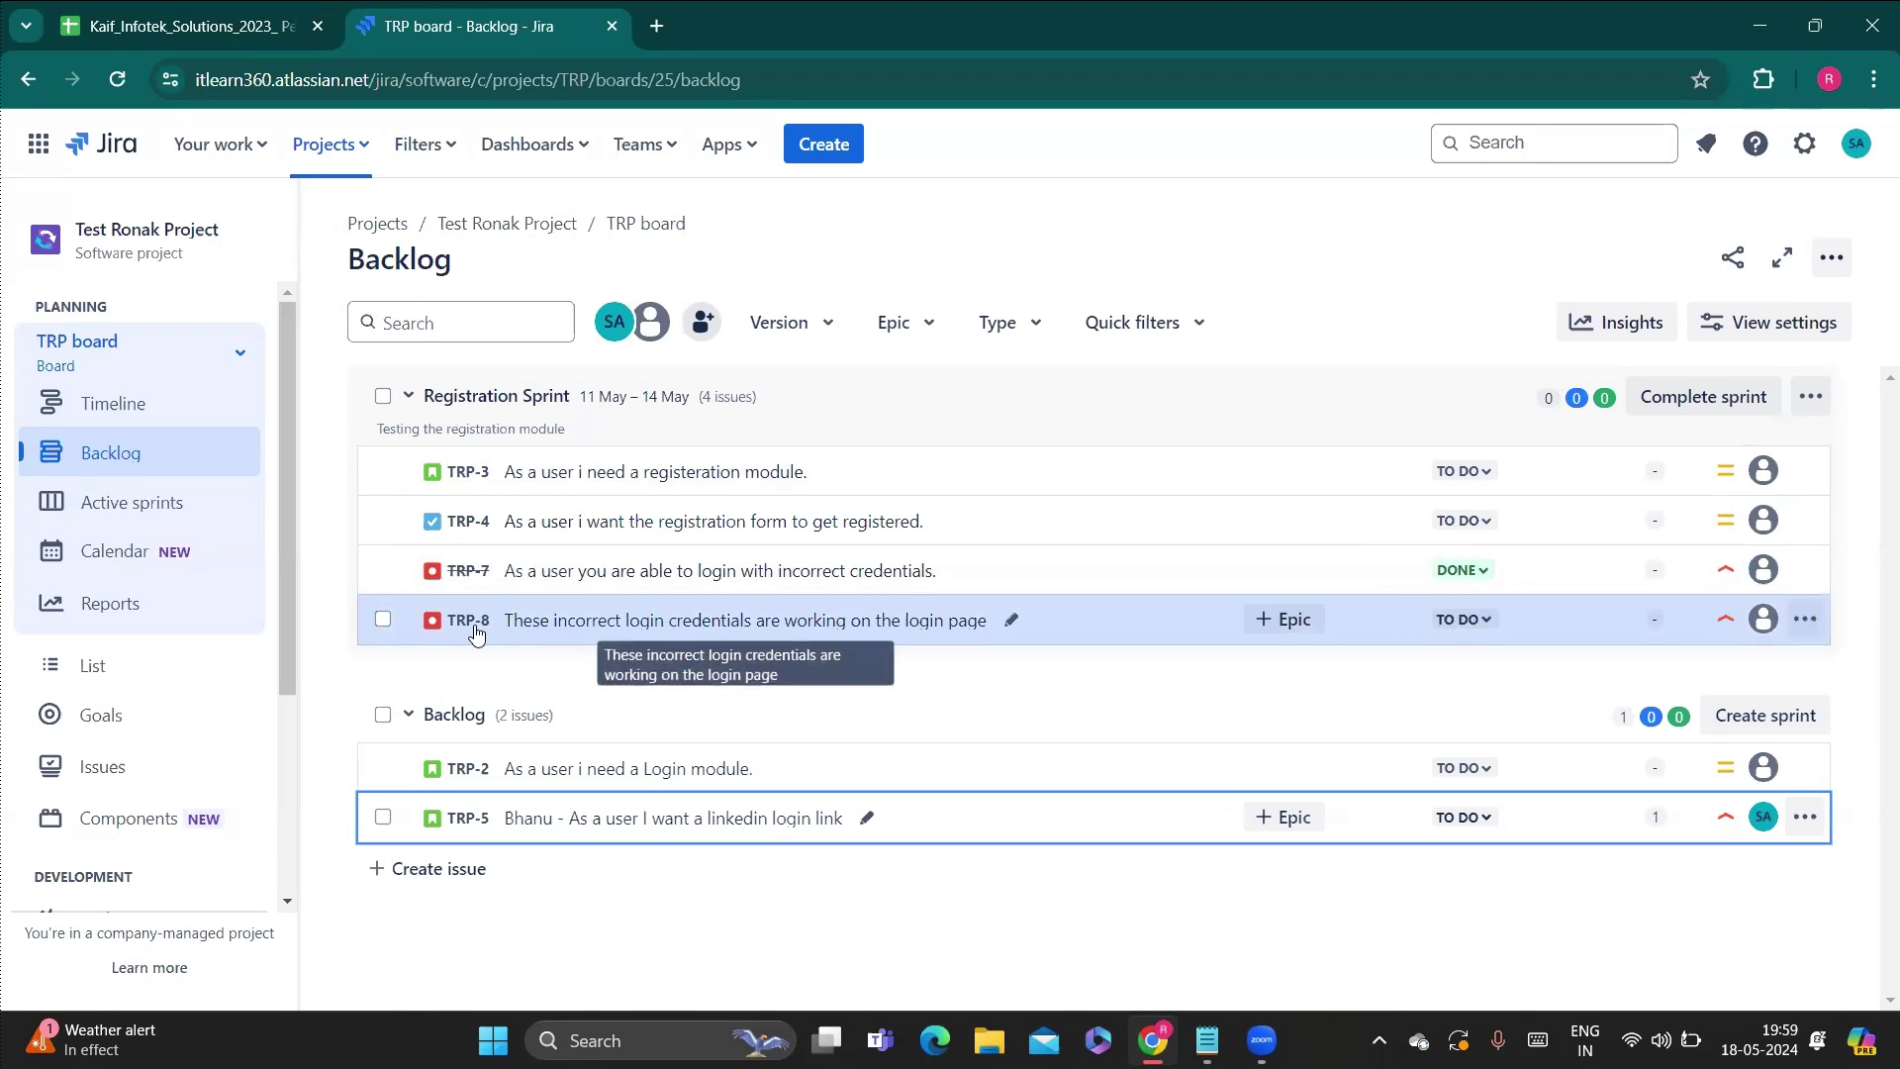
# Open TRP-3 and add an 'is blocked by' link to TRP-8, found by searching 'trp'.
pyautogui.click(628, 482)
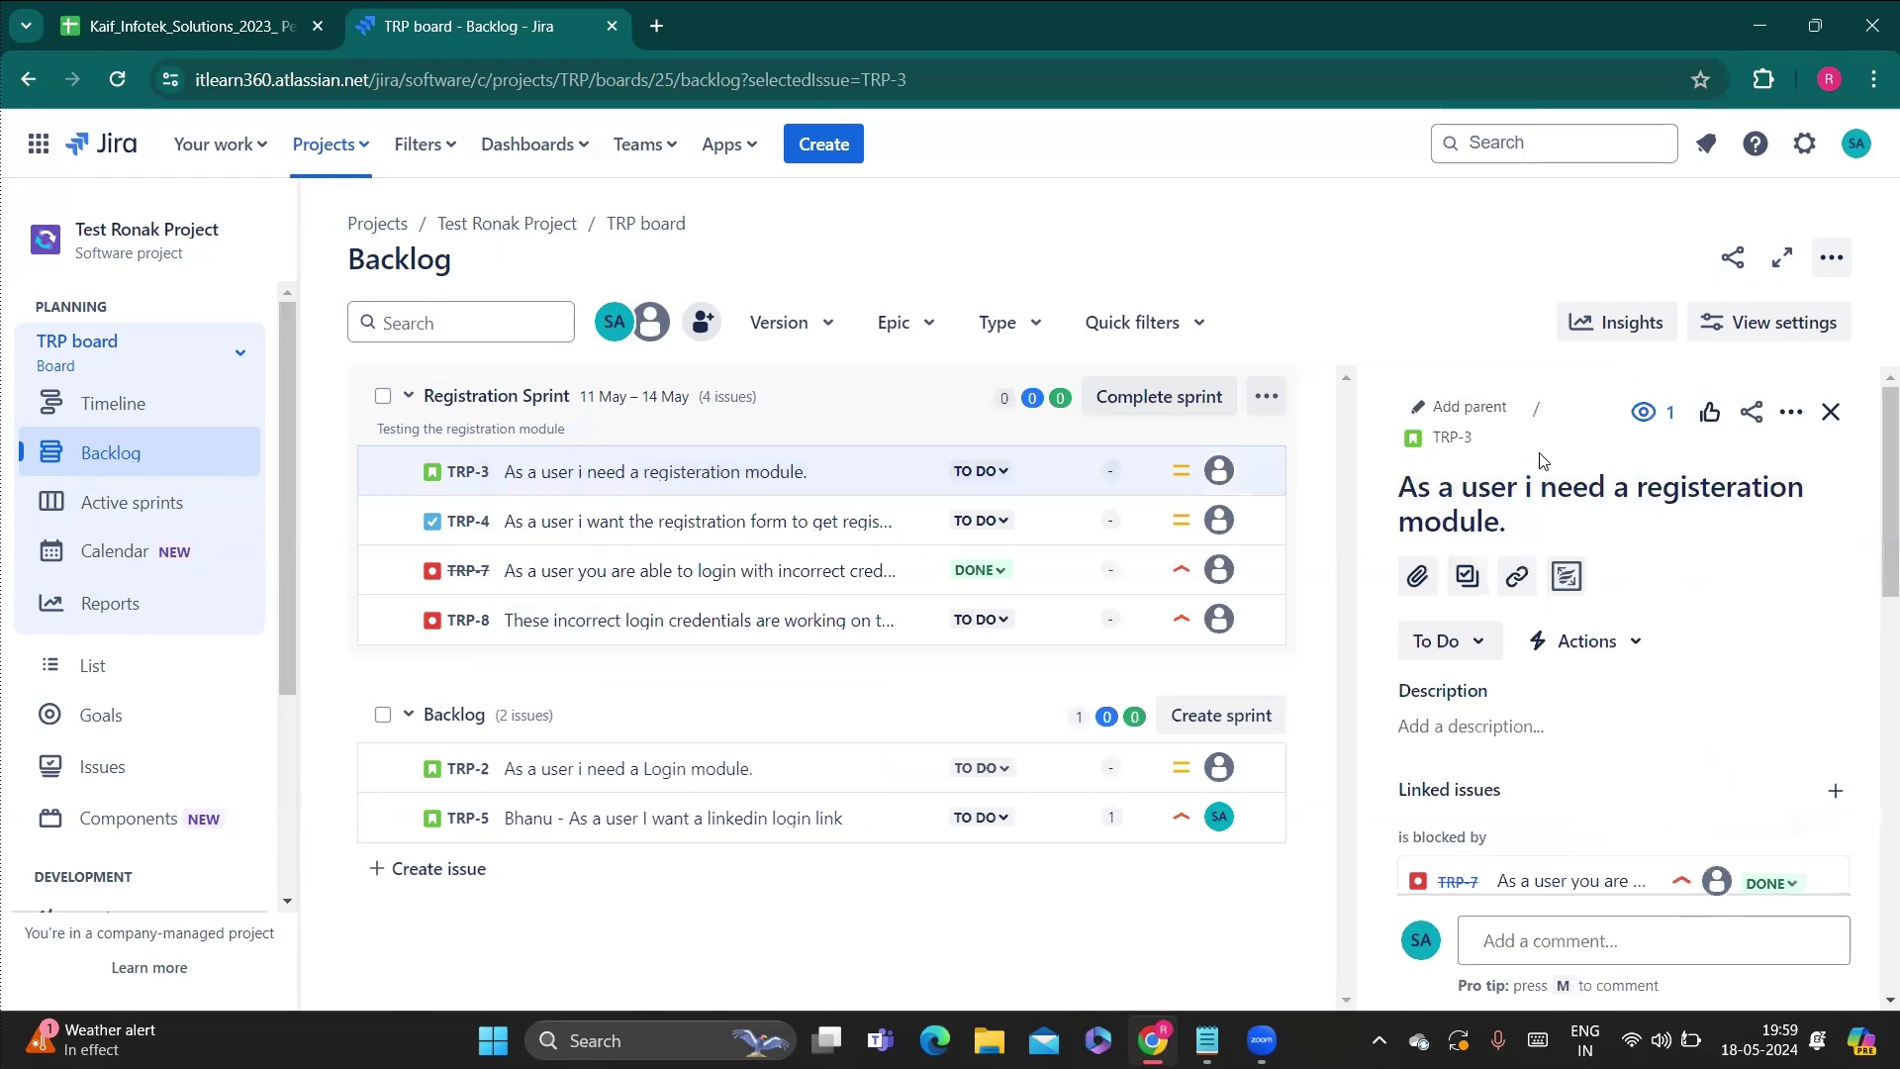
pyautogui.click(1511, 585)
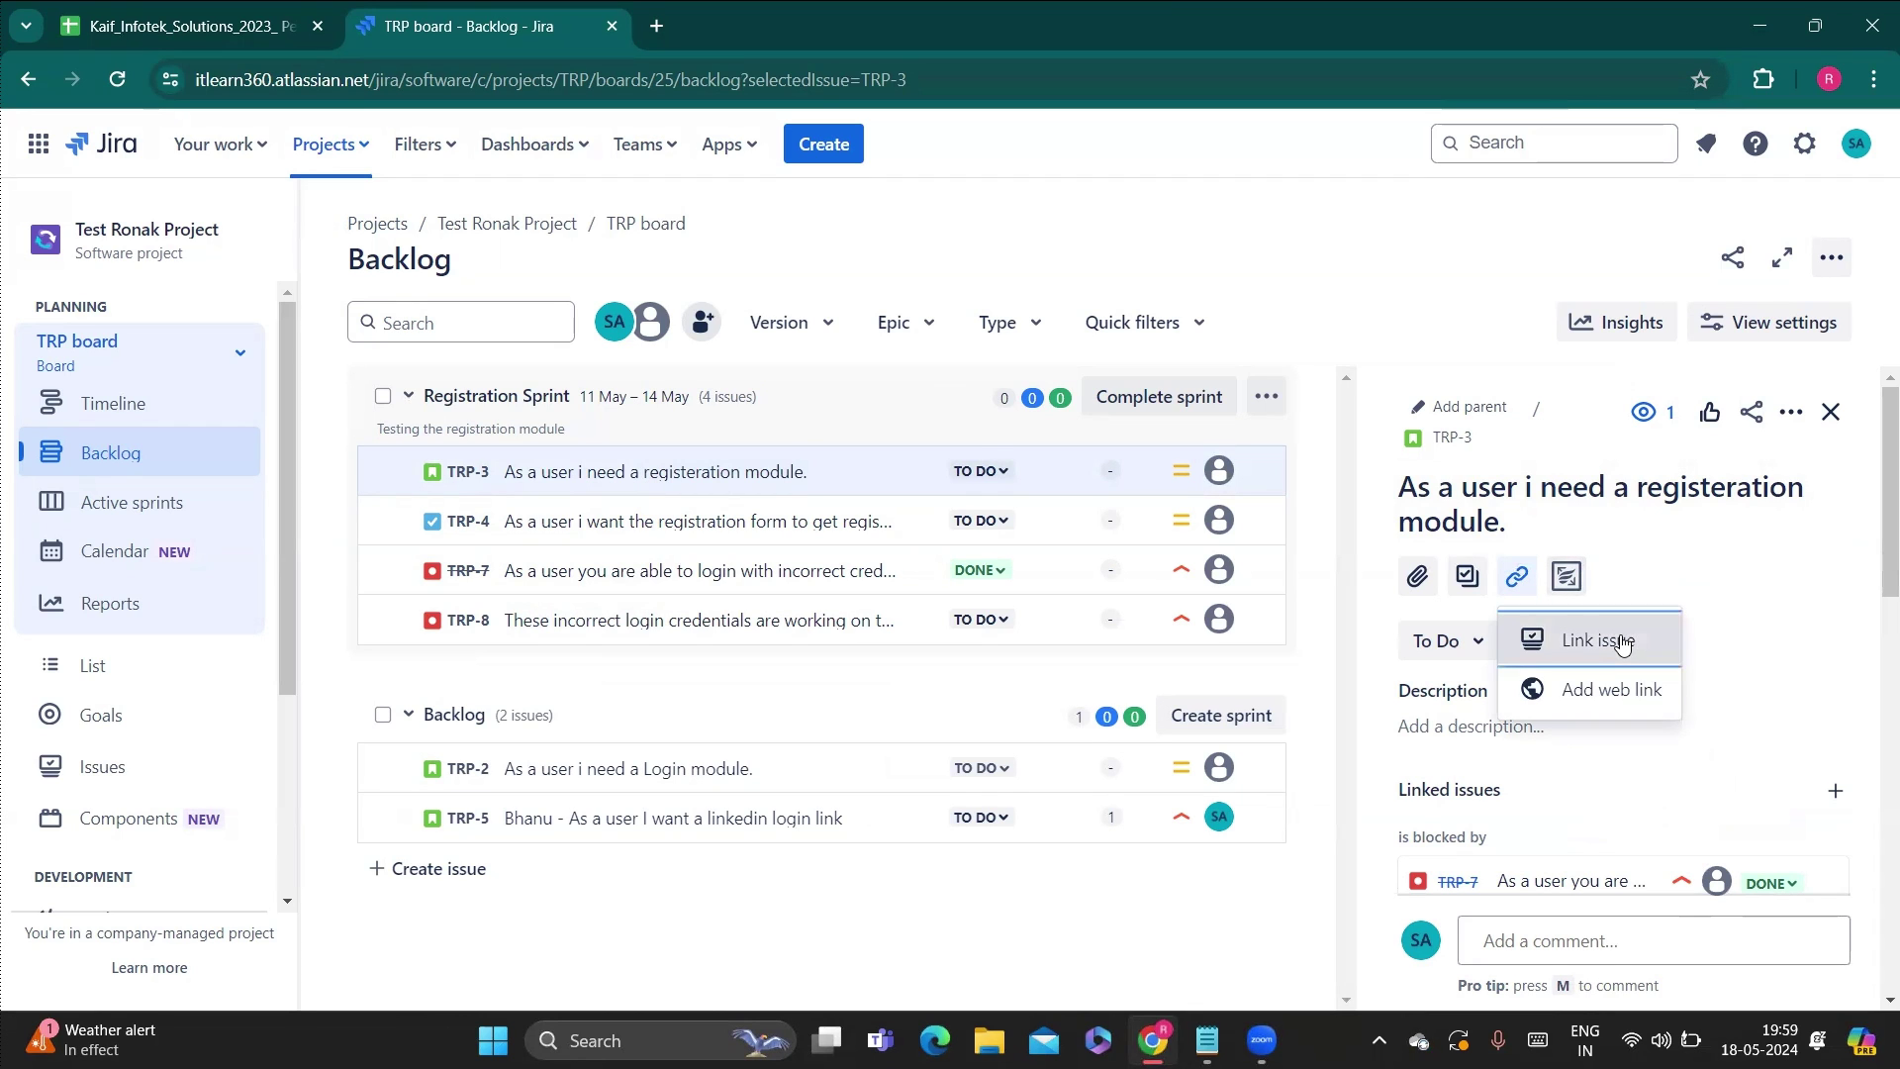
pyautogui.click(1597, 641)
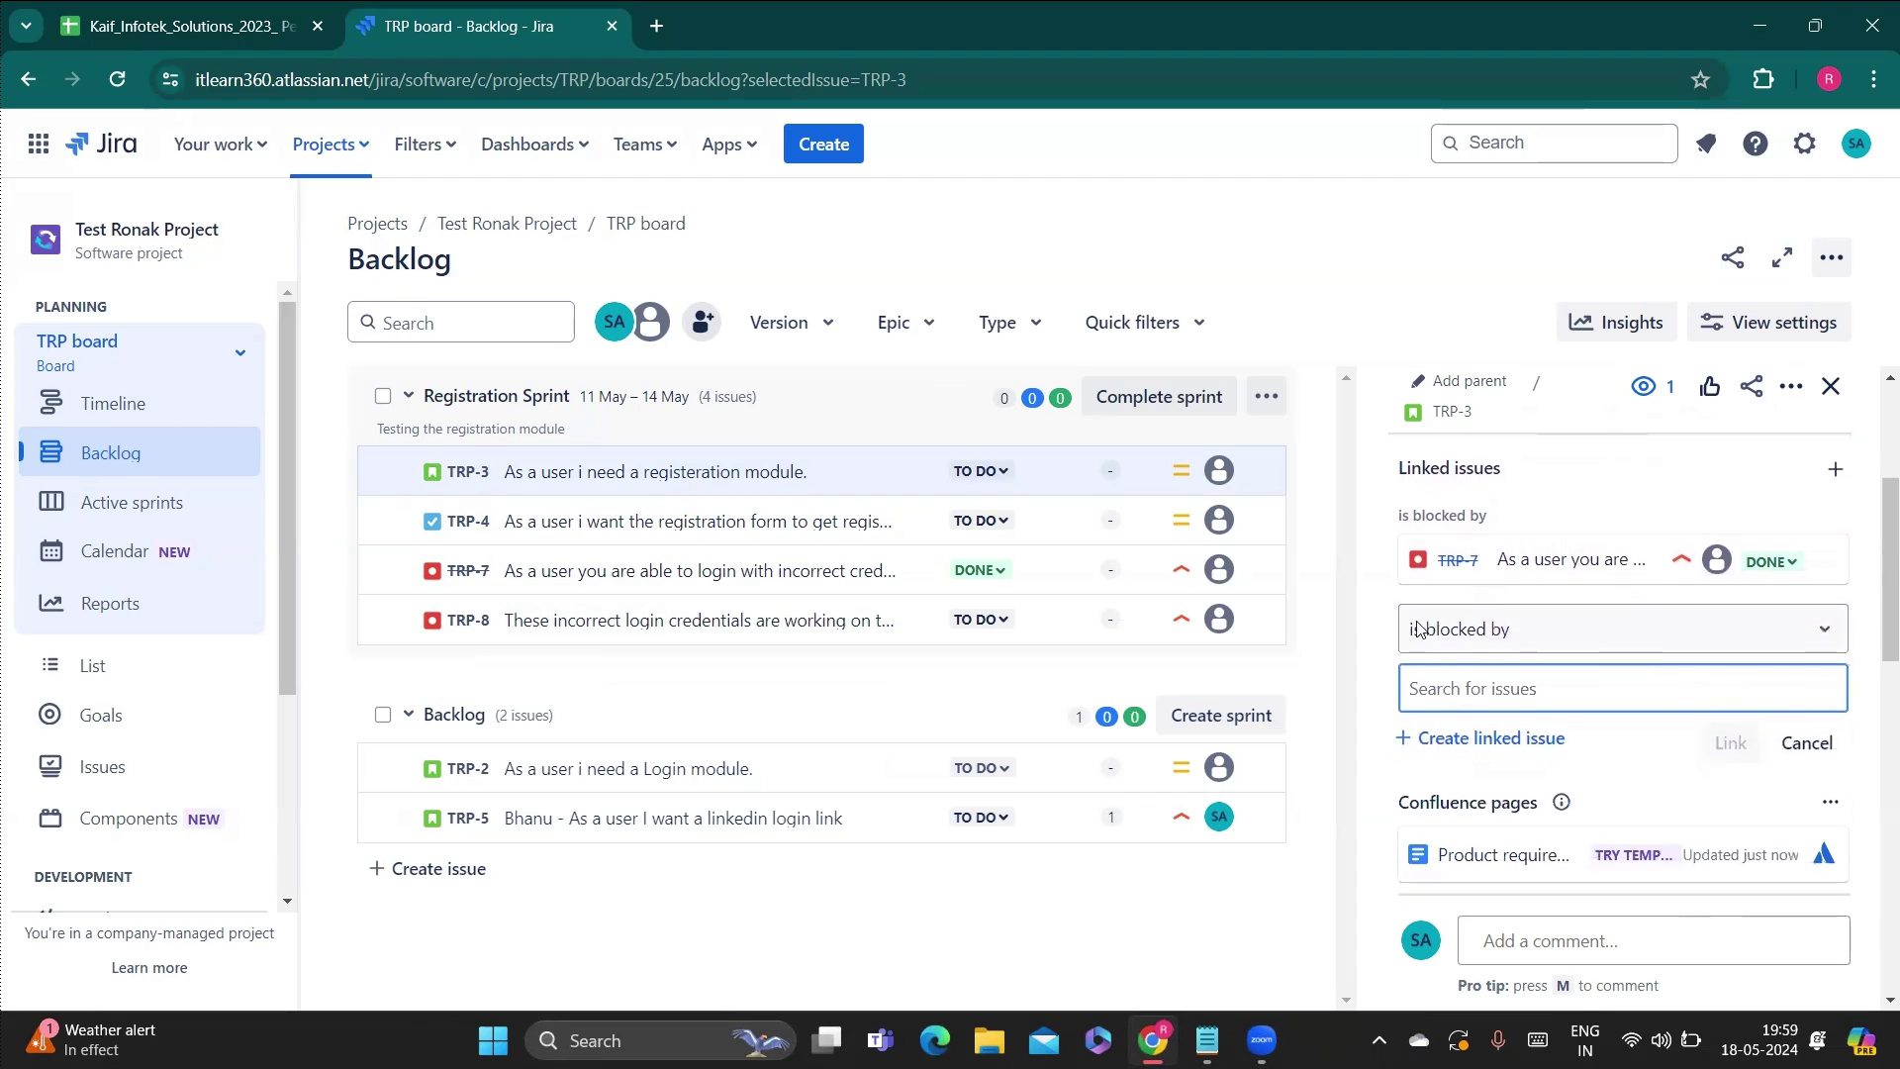
pyautogui.click(1455, 691)
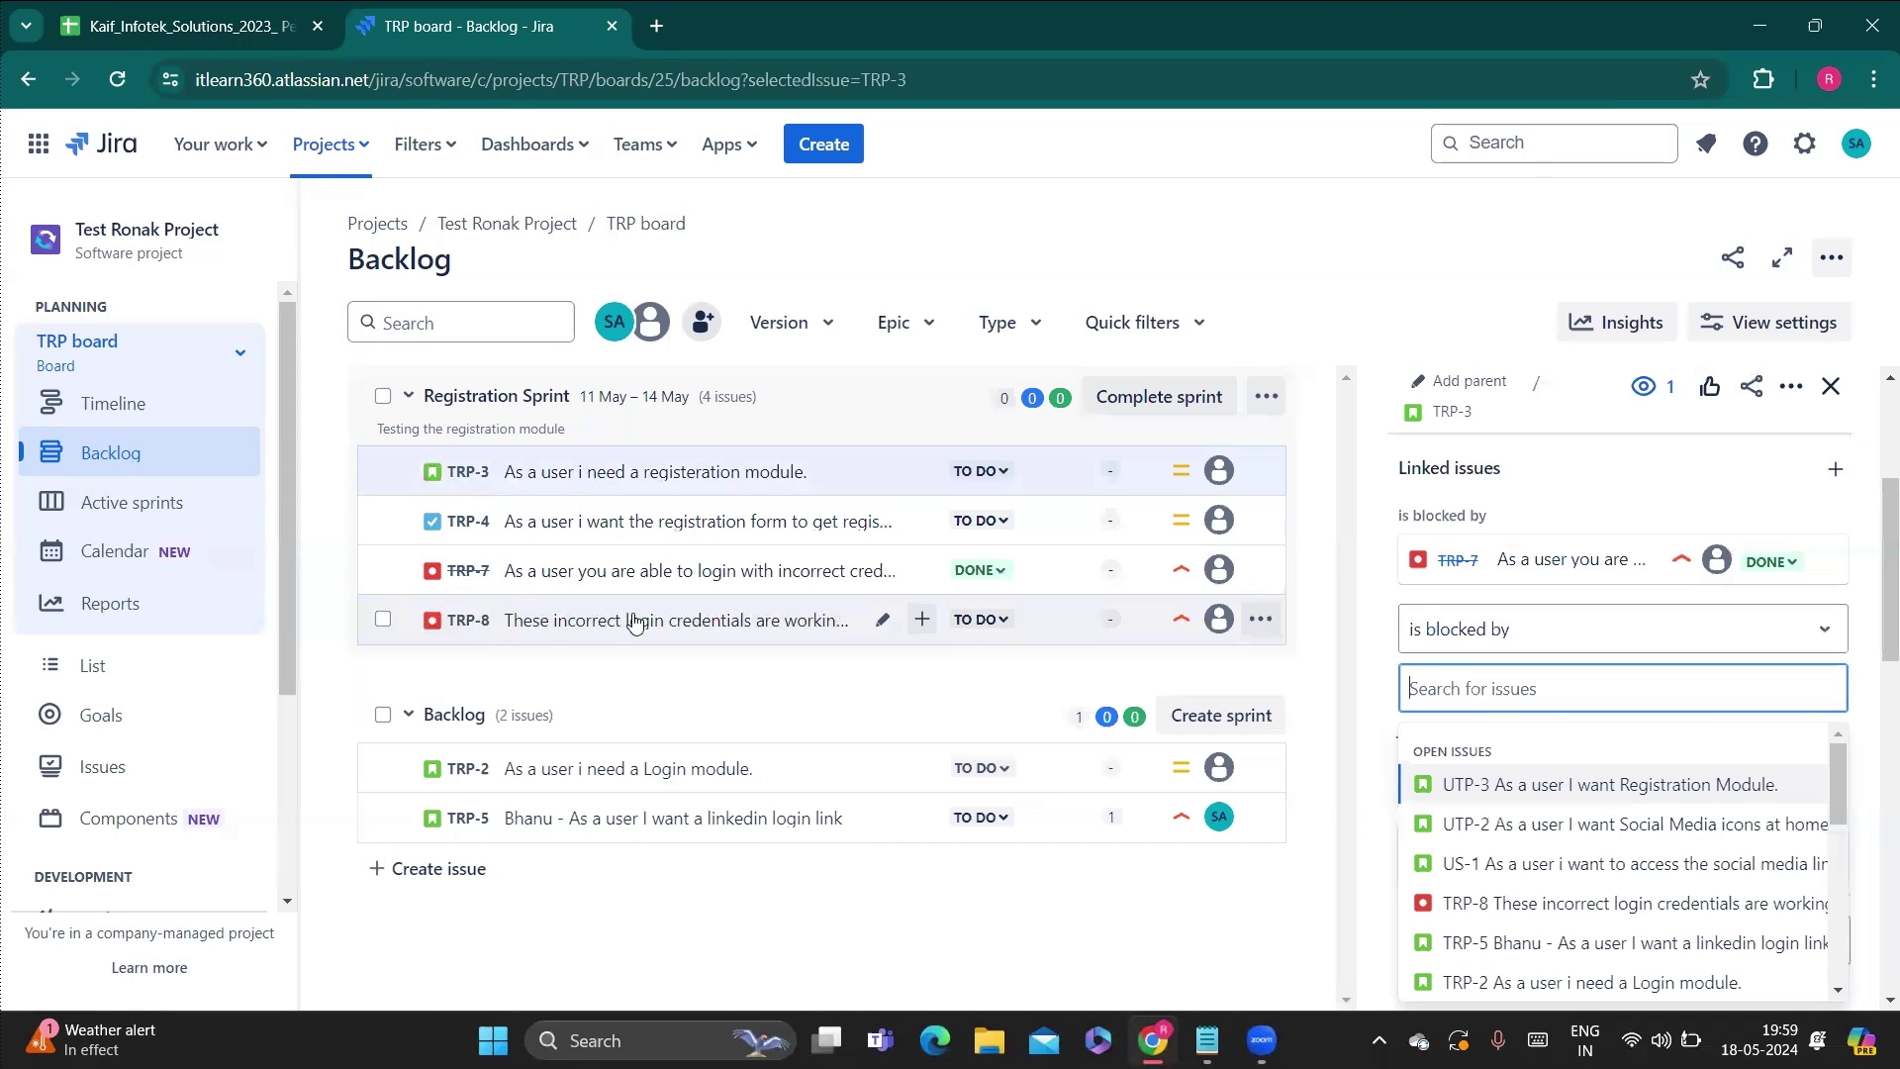
pyautogui.click(1610, 704)
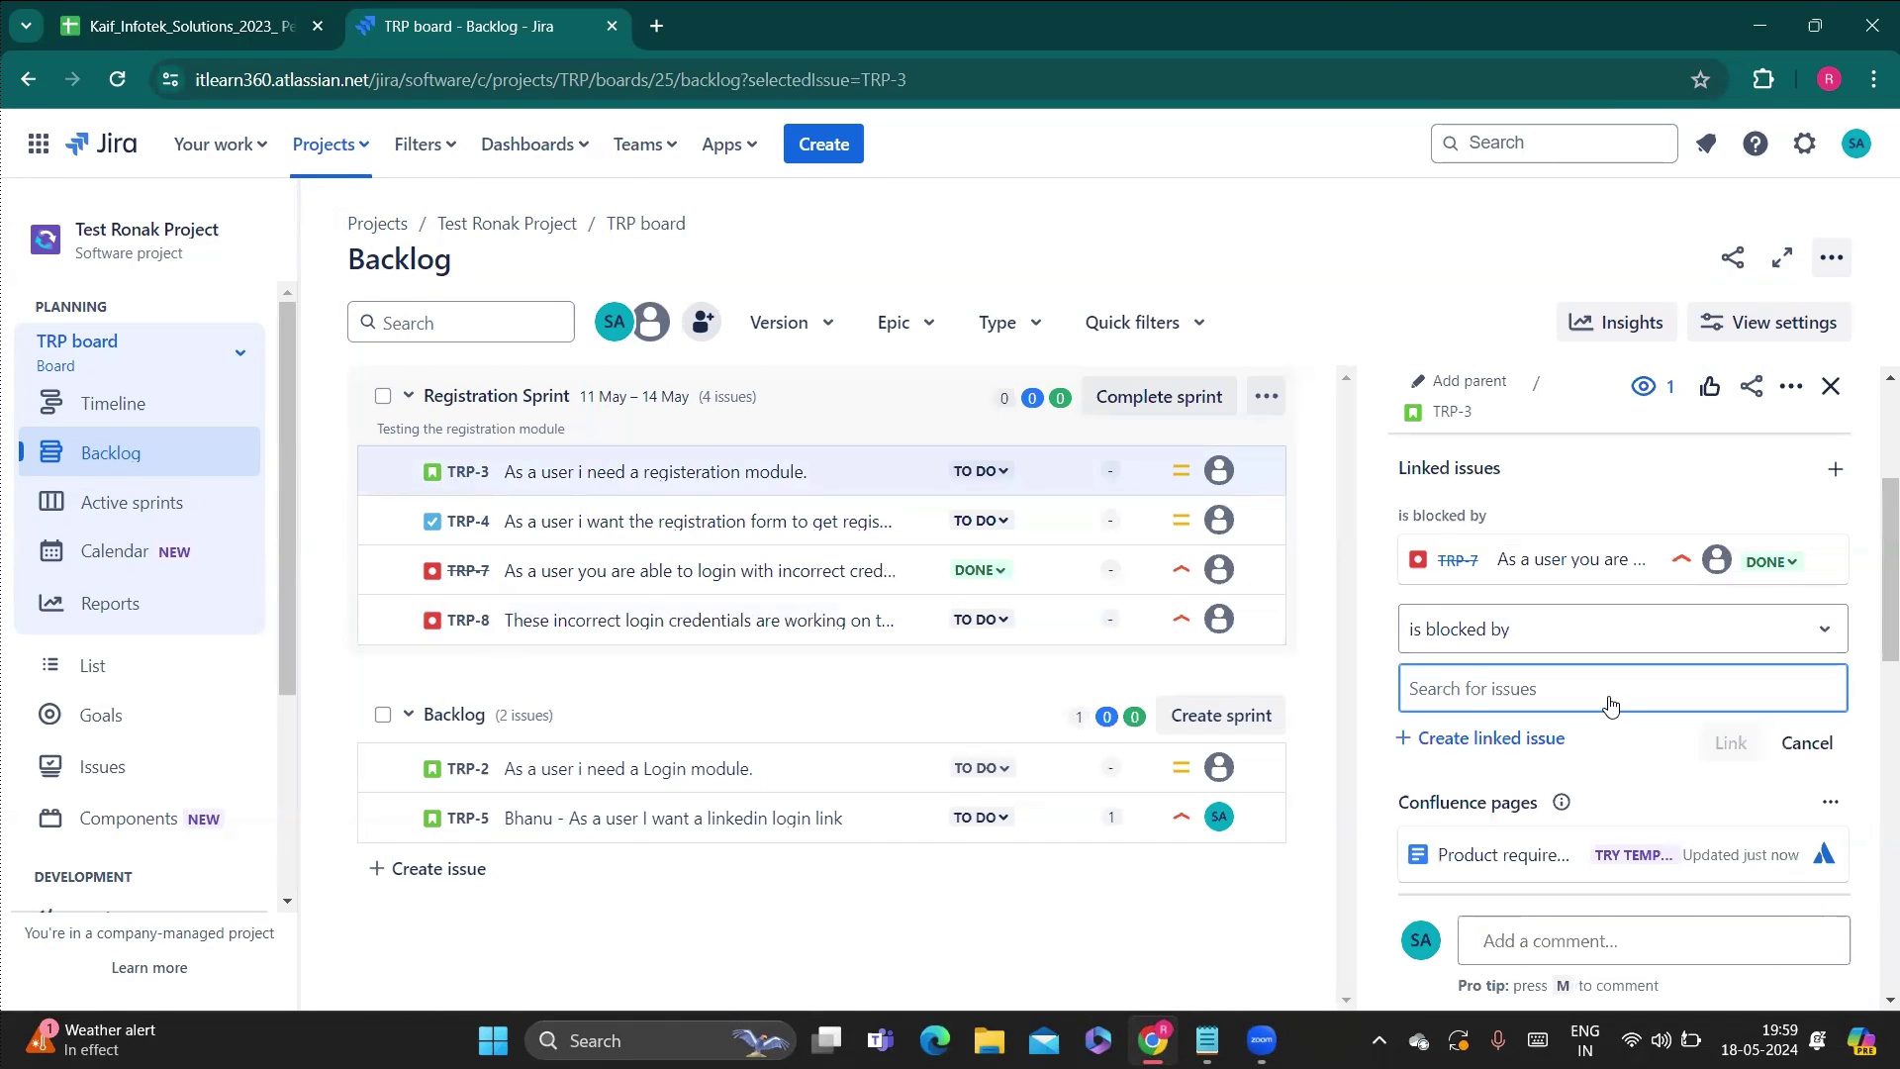
pyautogui.write('trp')
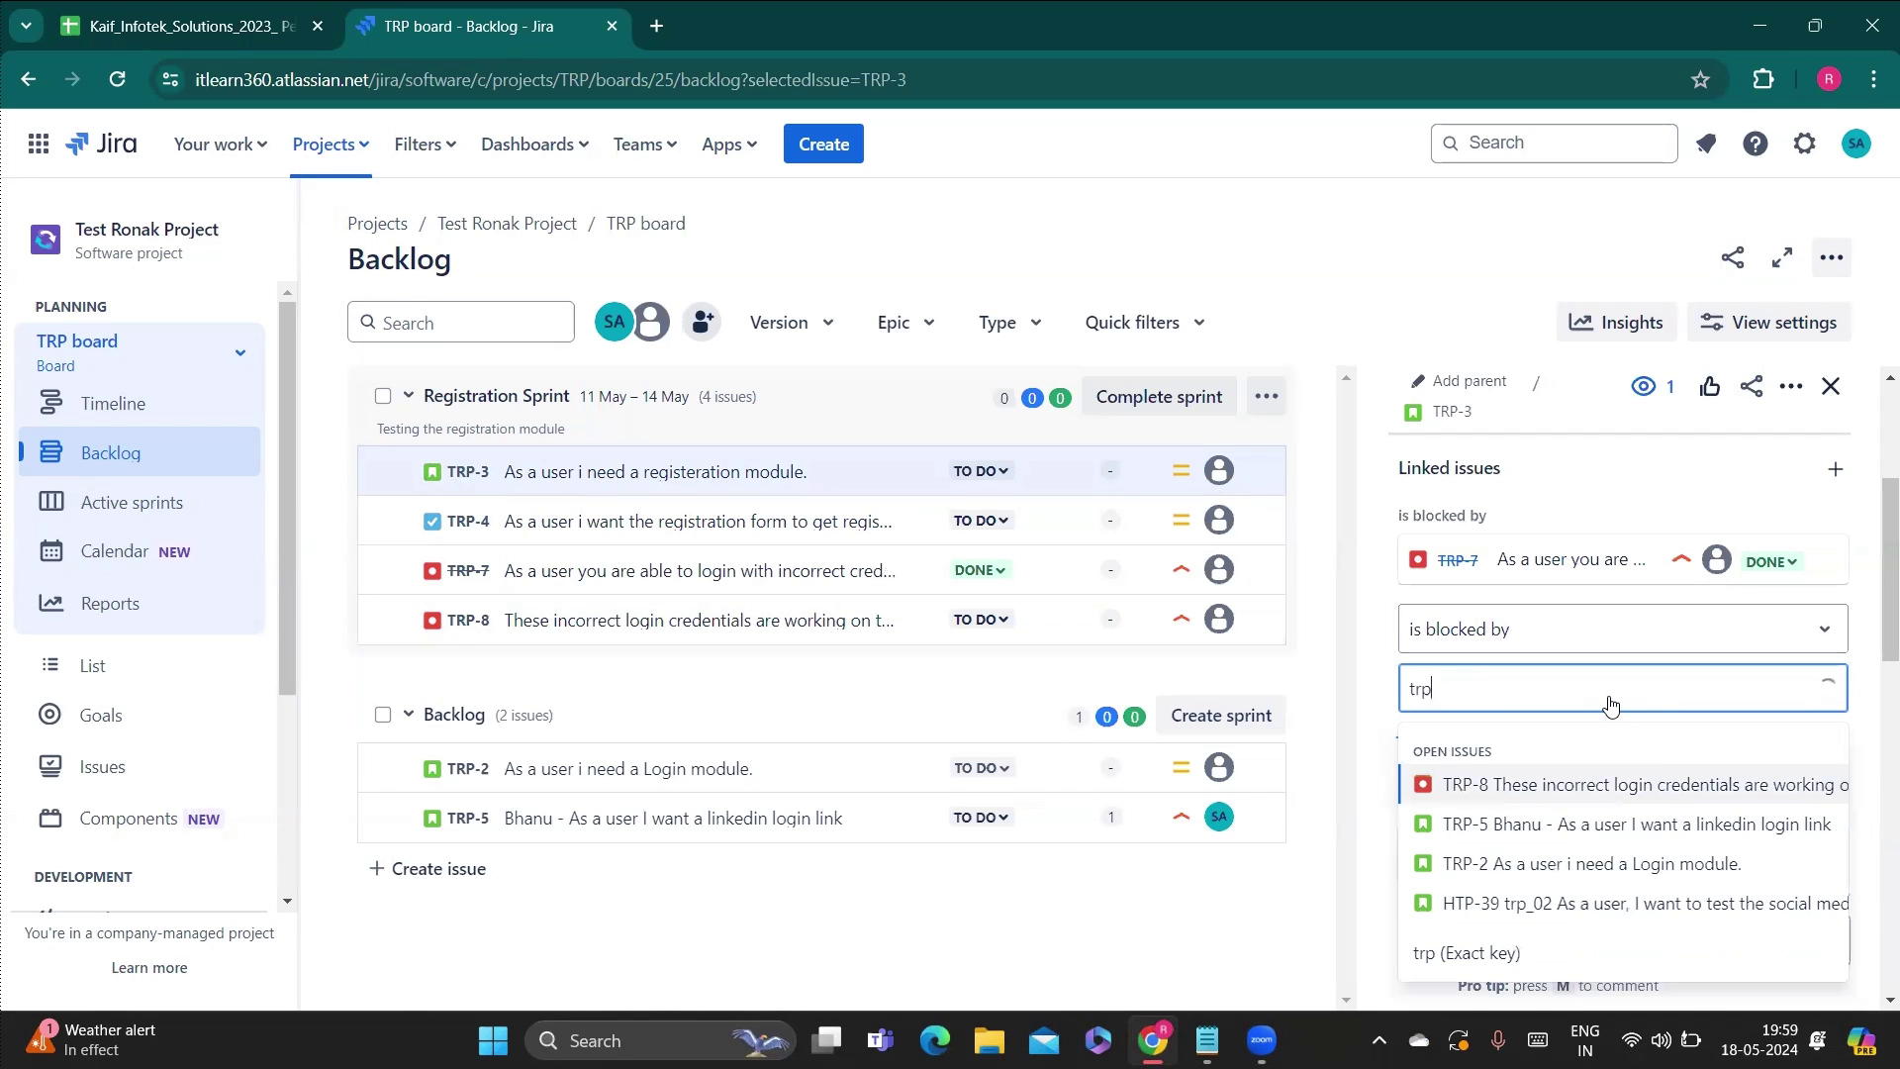
pyautogui.click(1521, 787)
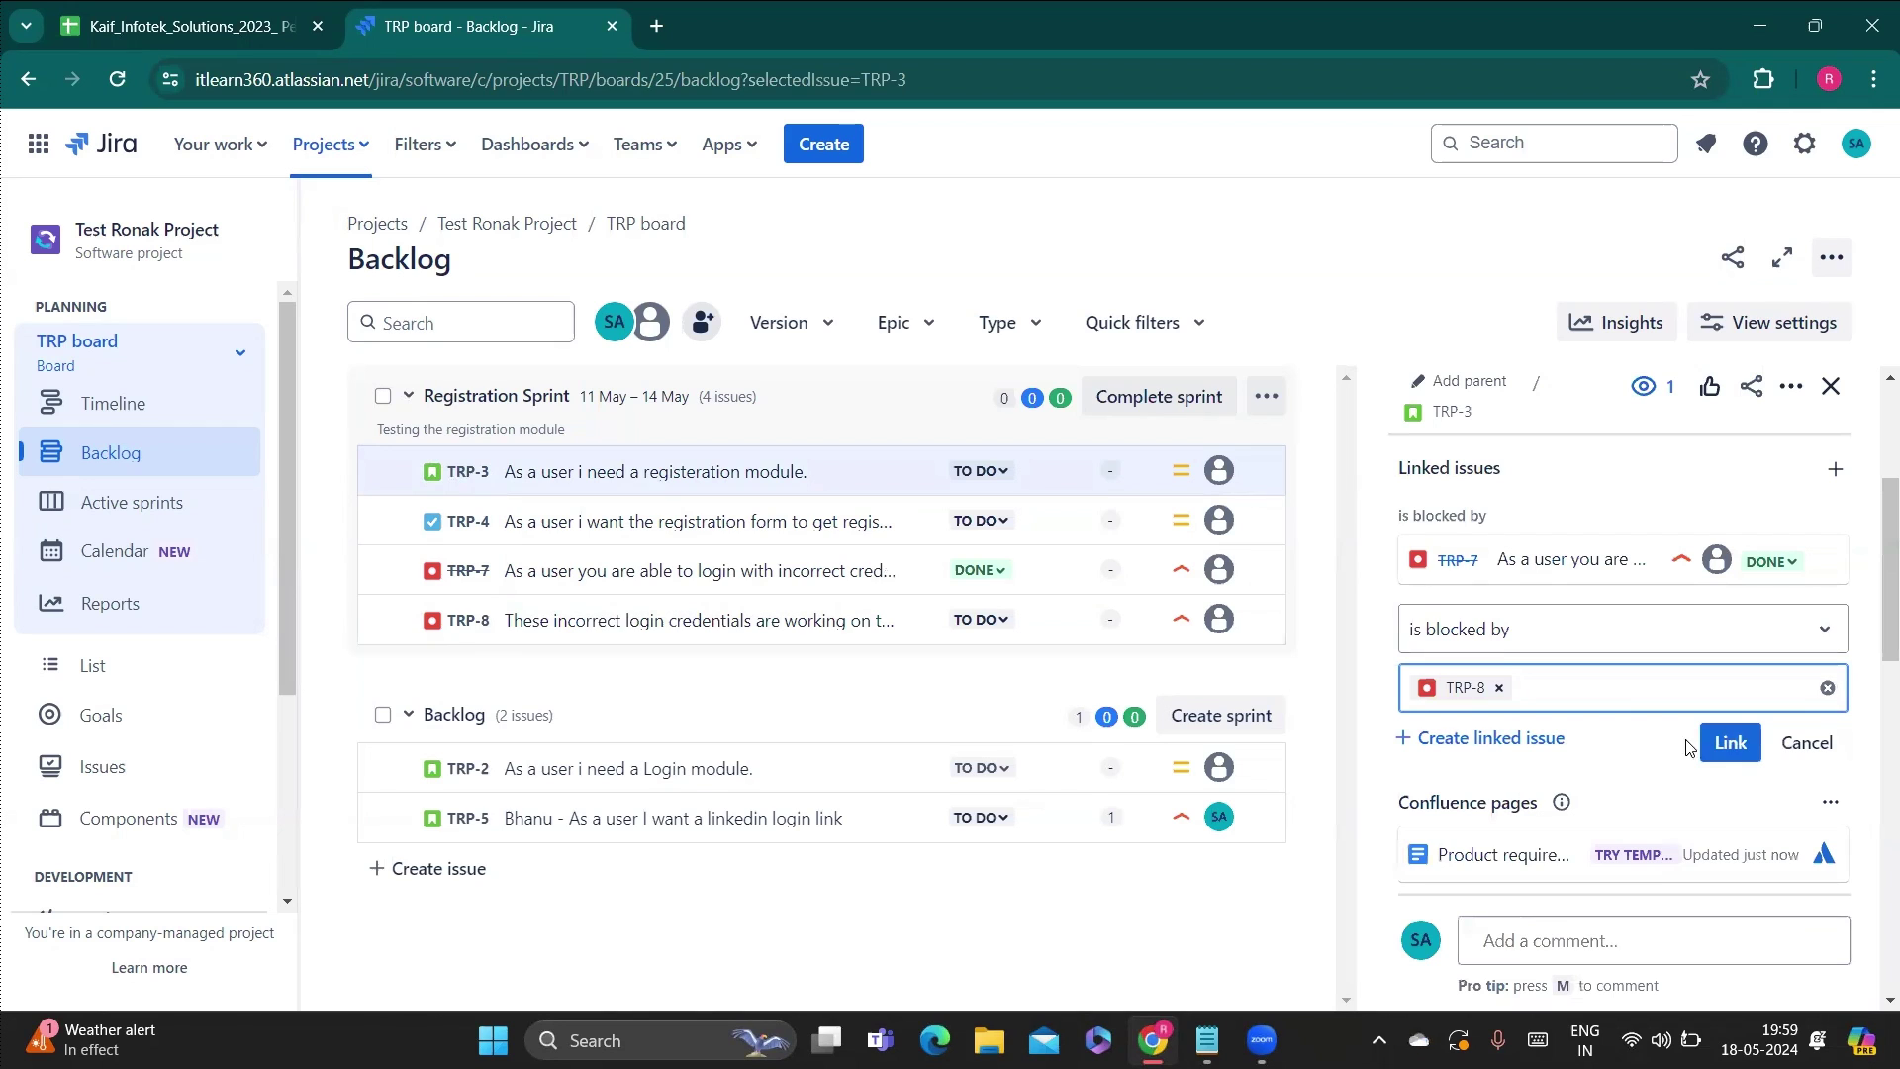
pyautogui.click(1719, 748)
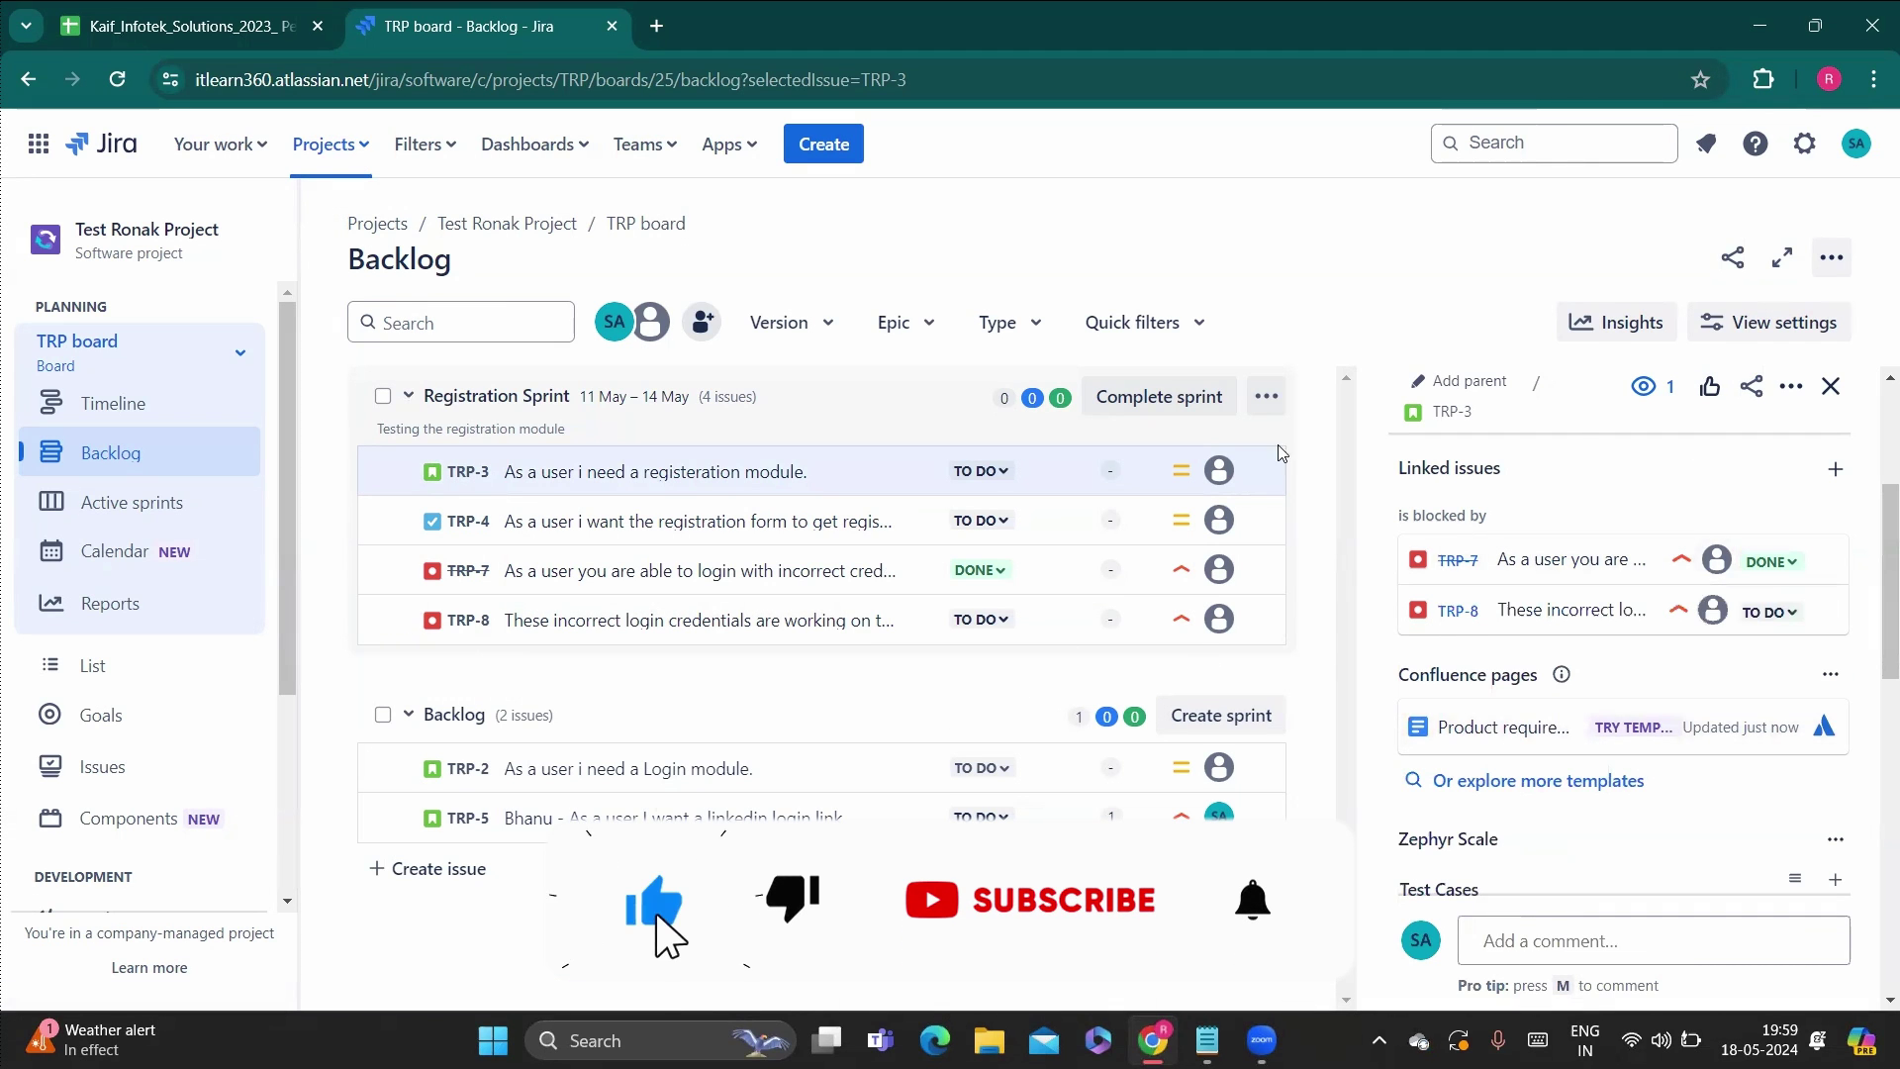
# Open story TRP-3 as a full page in a new tab, listing TRP-7 and TRP-8 as blockers.
pyautogui.scroll(3, 1534, 554)
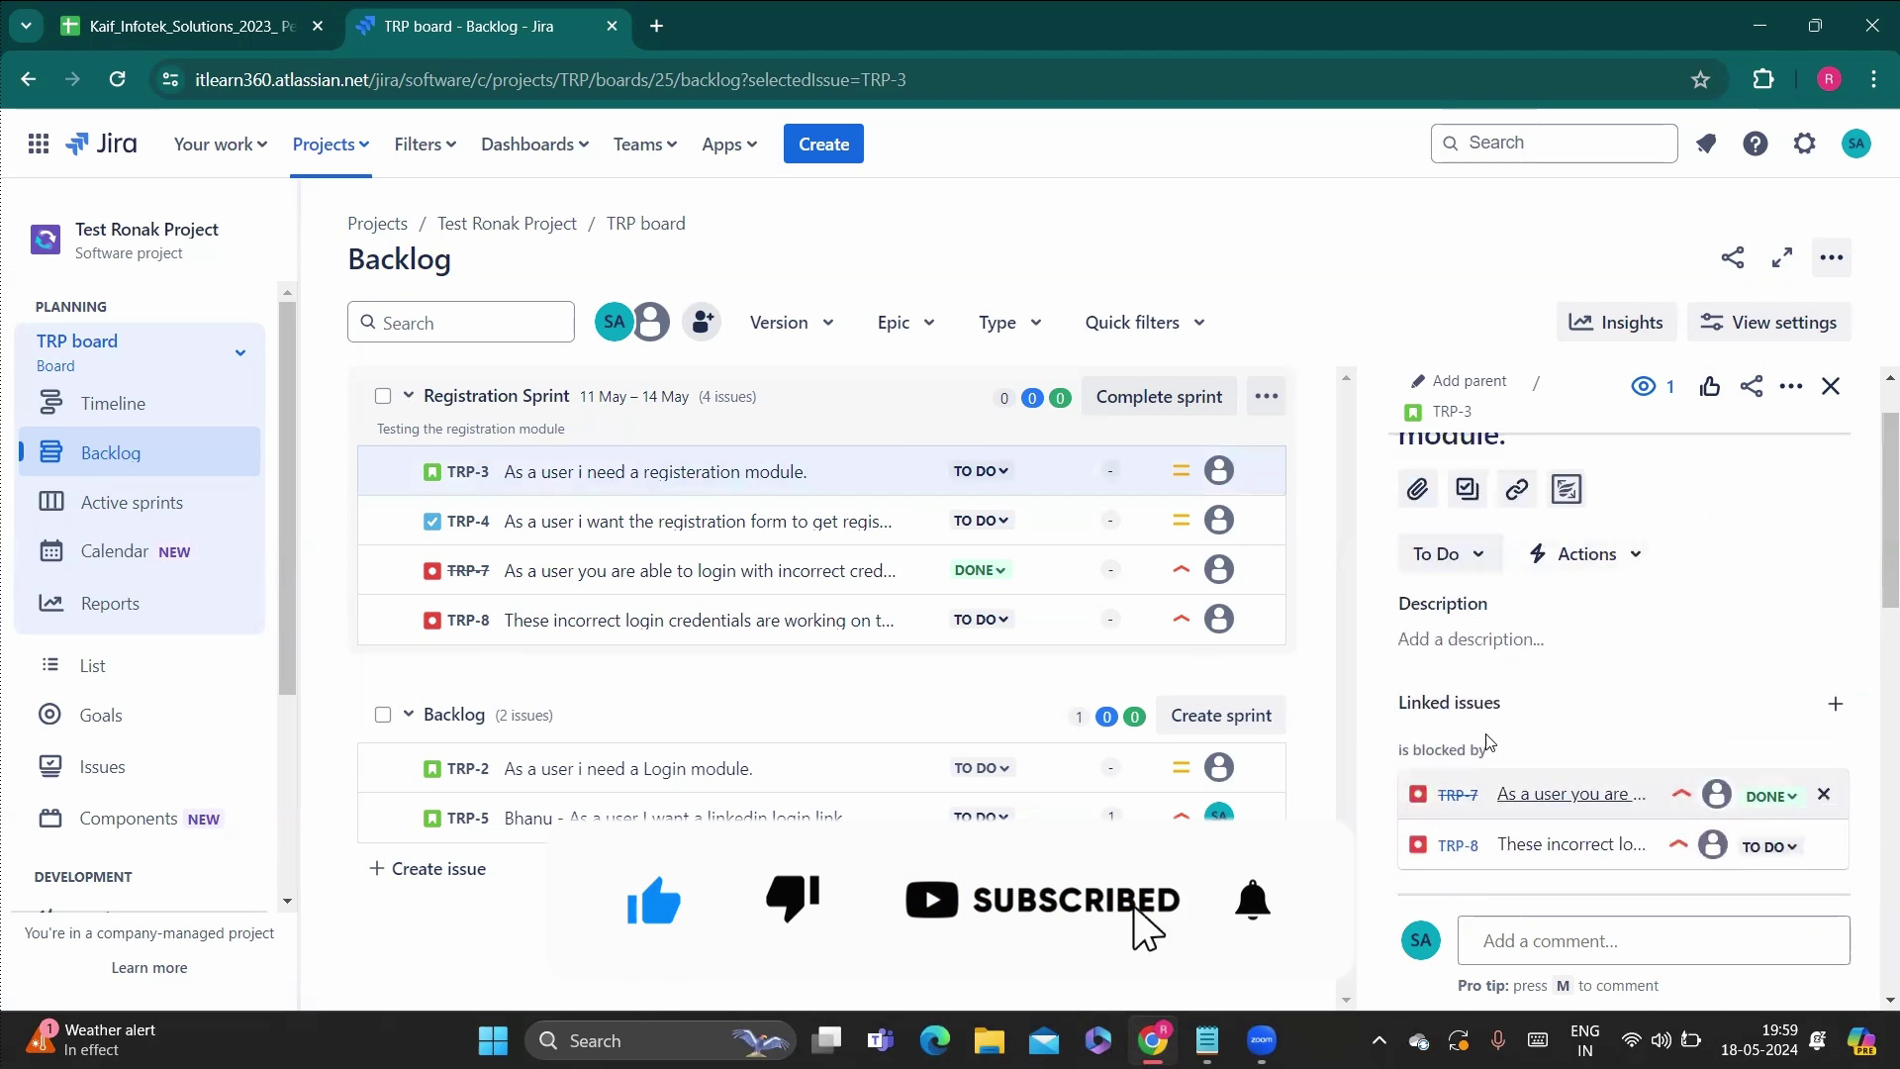
pyautogui.scroll(2, 1588, 732)
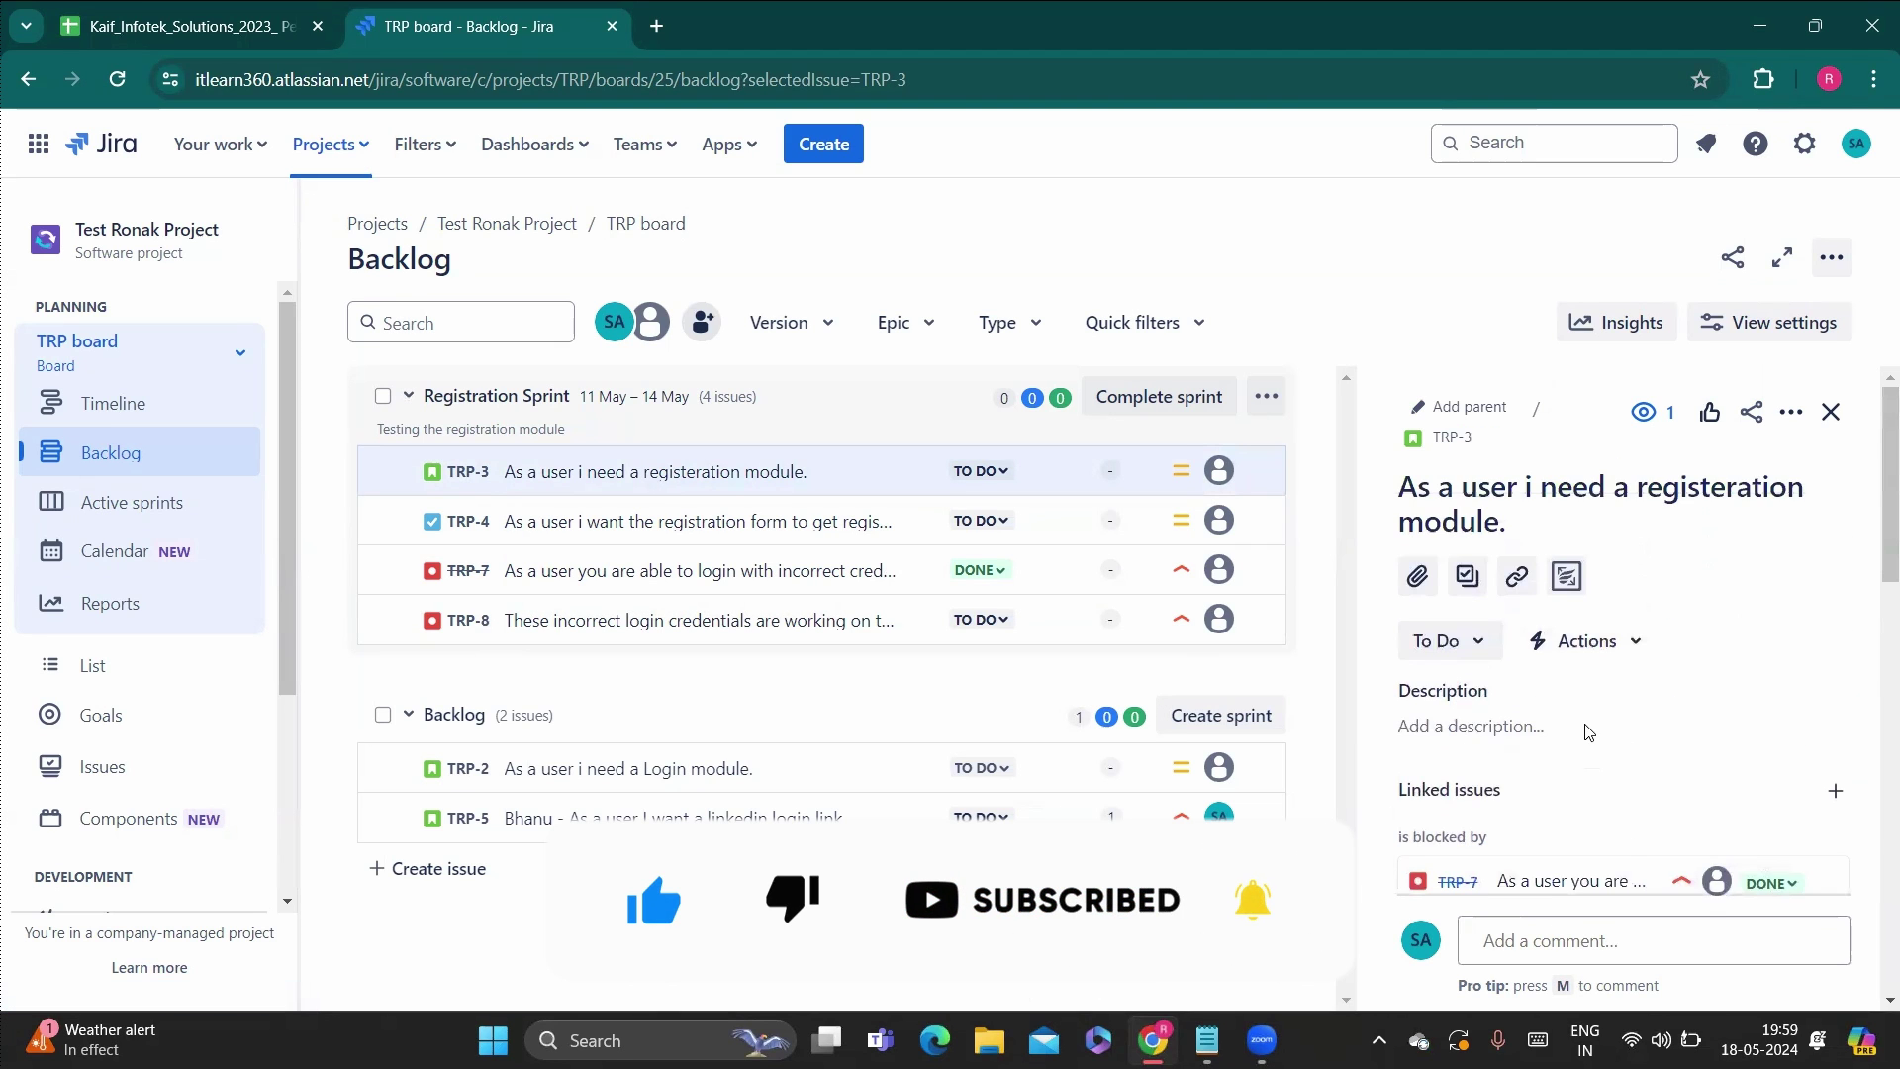
pyautogui.click(1829, 412)
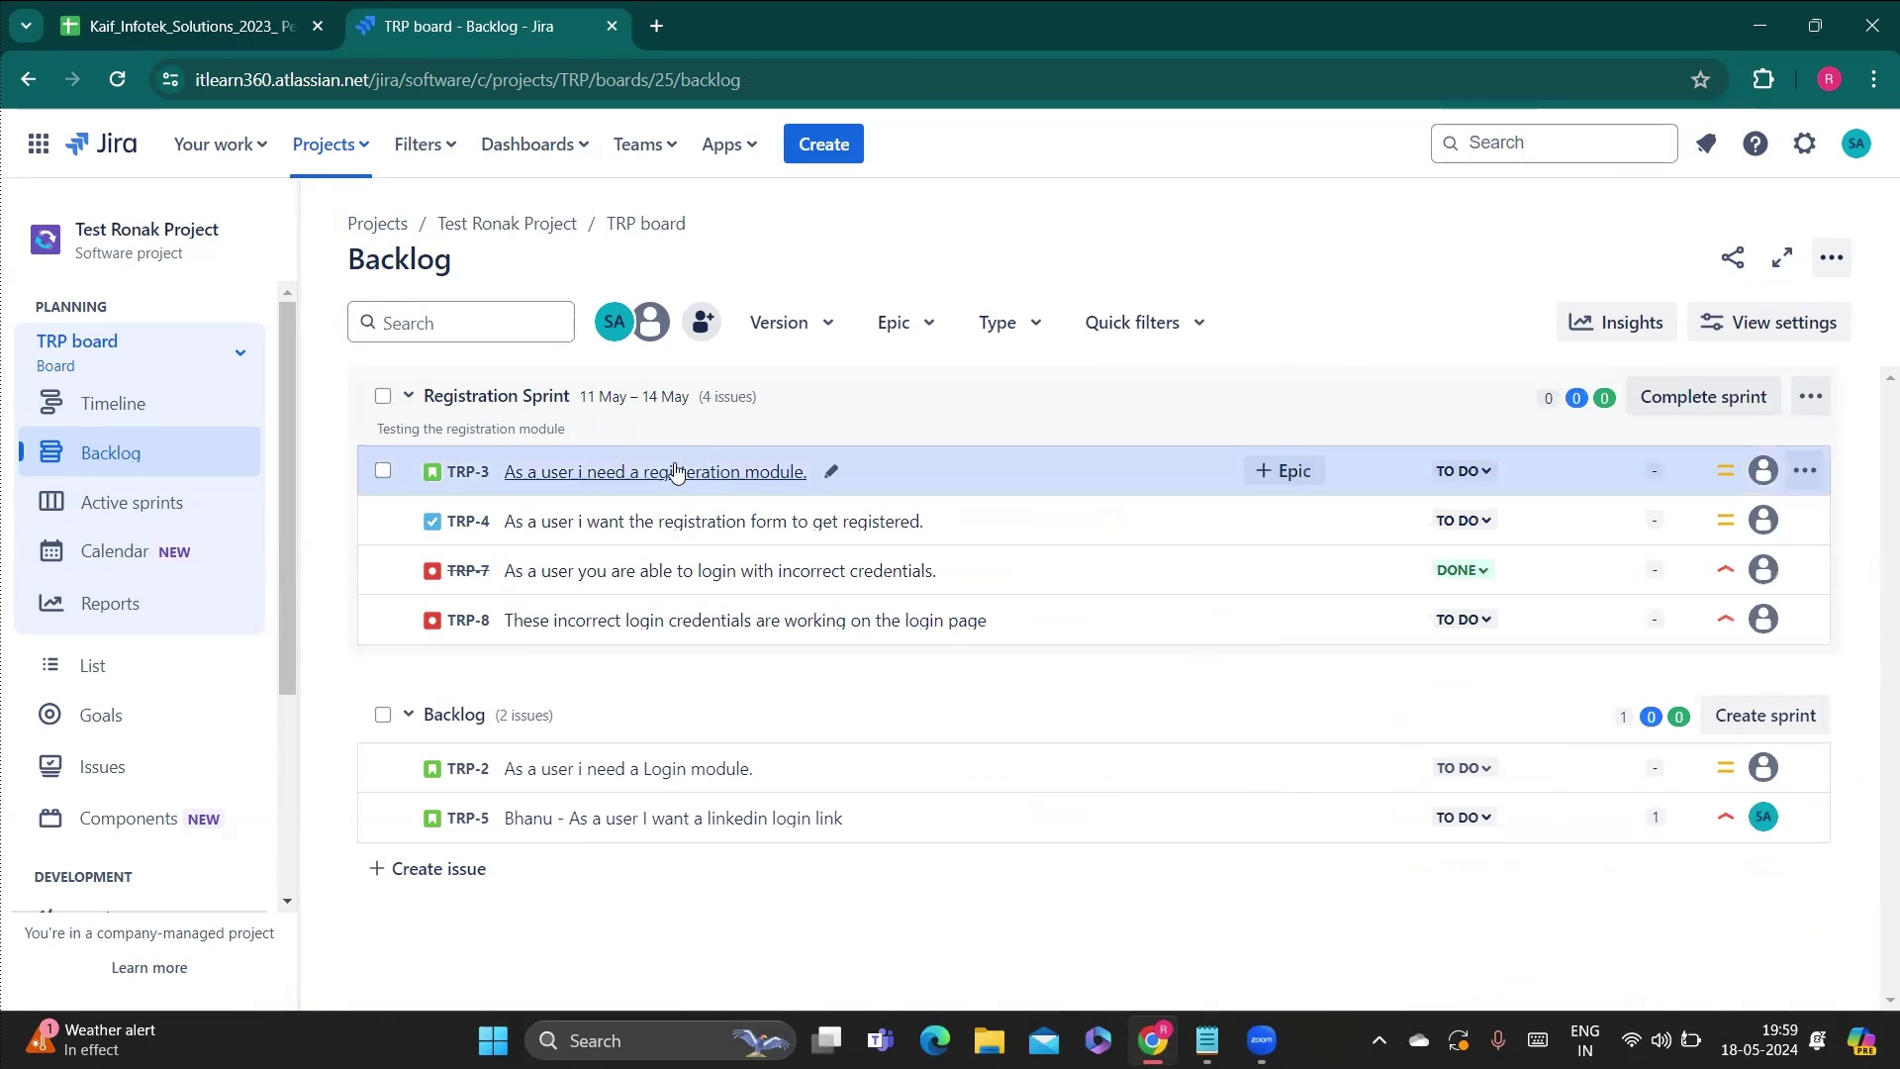
pyautogui.rightClick(462, 473)
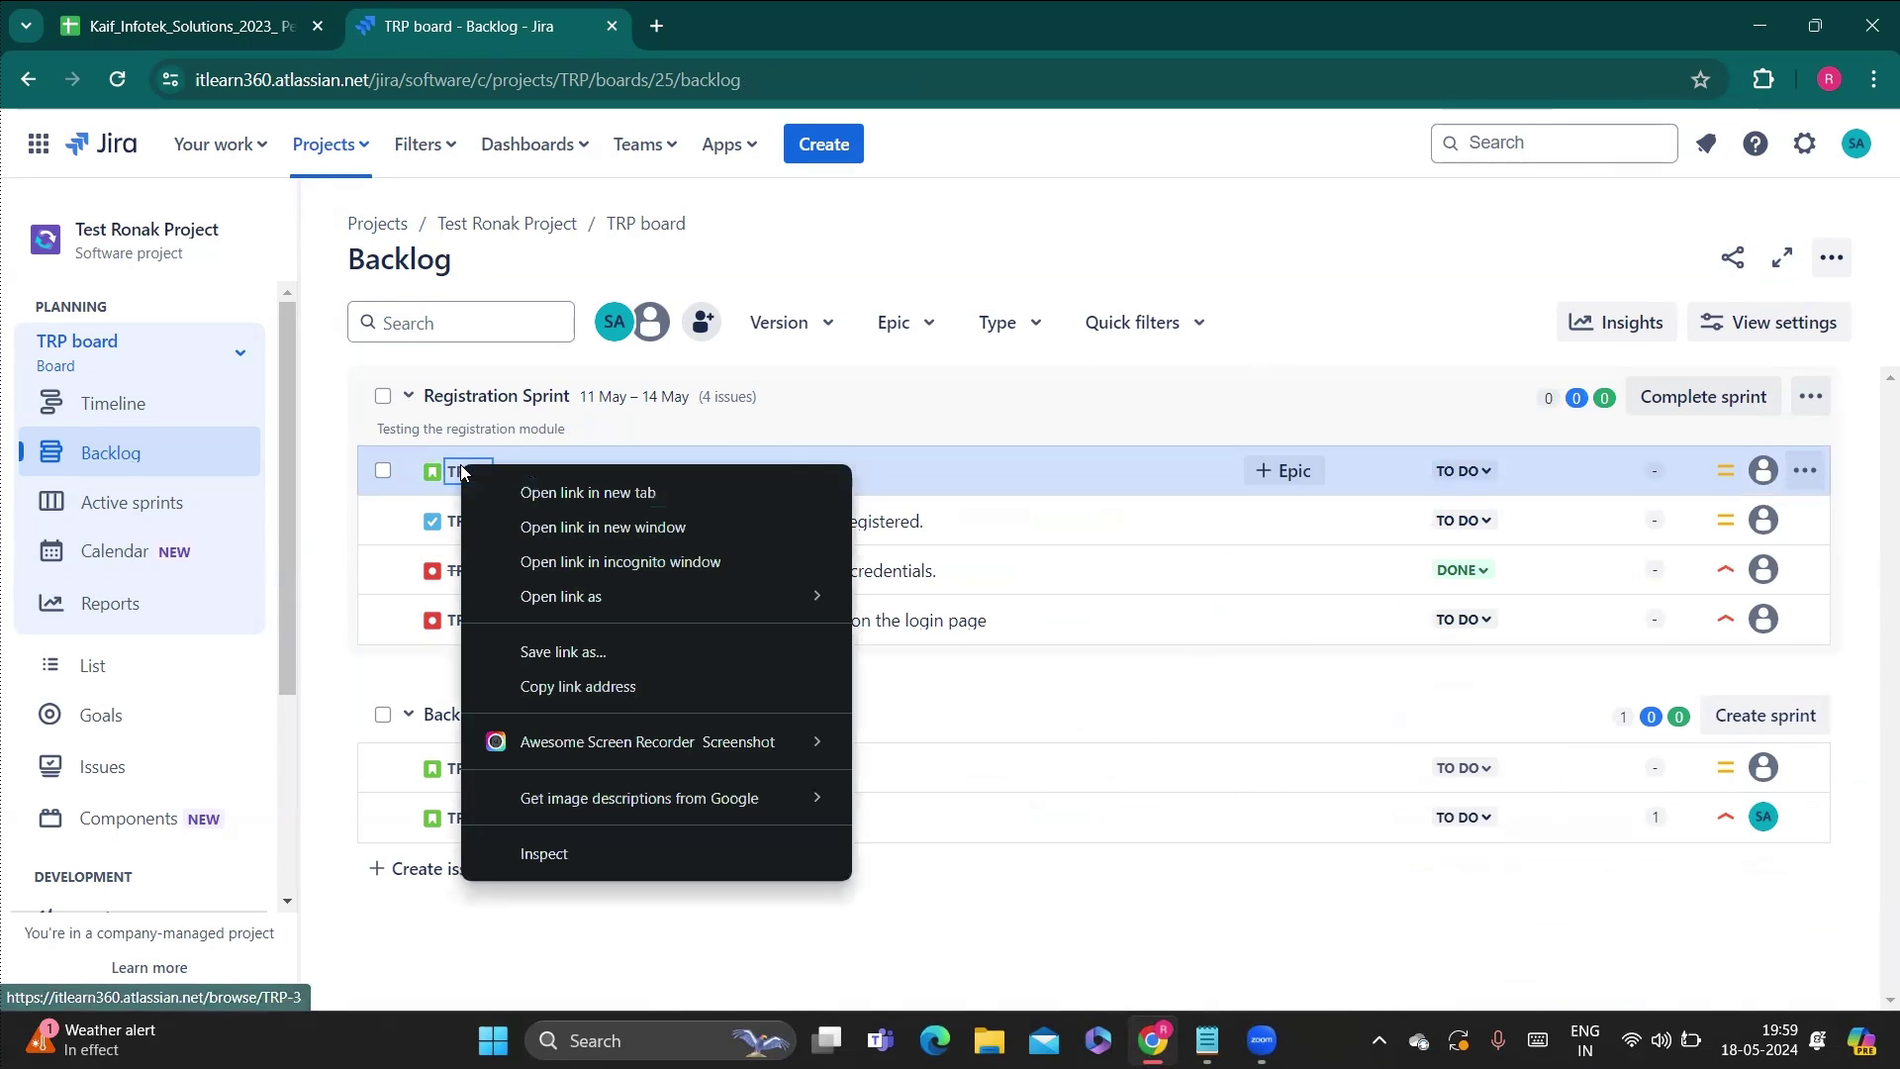
pyautogui.click(566, 492)
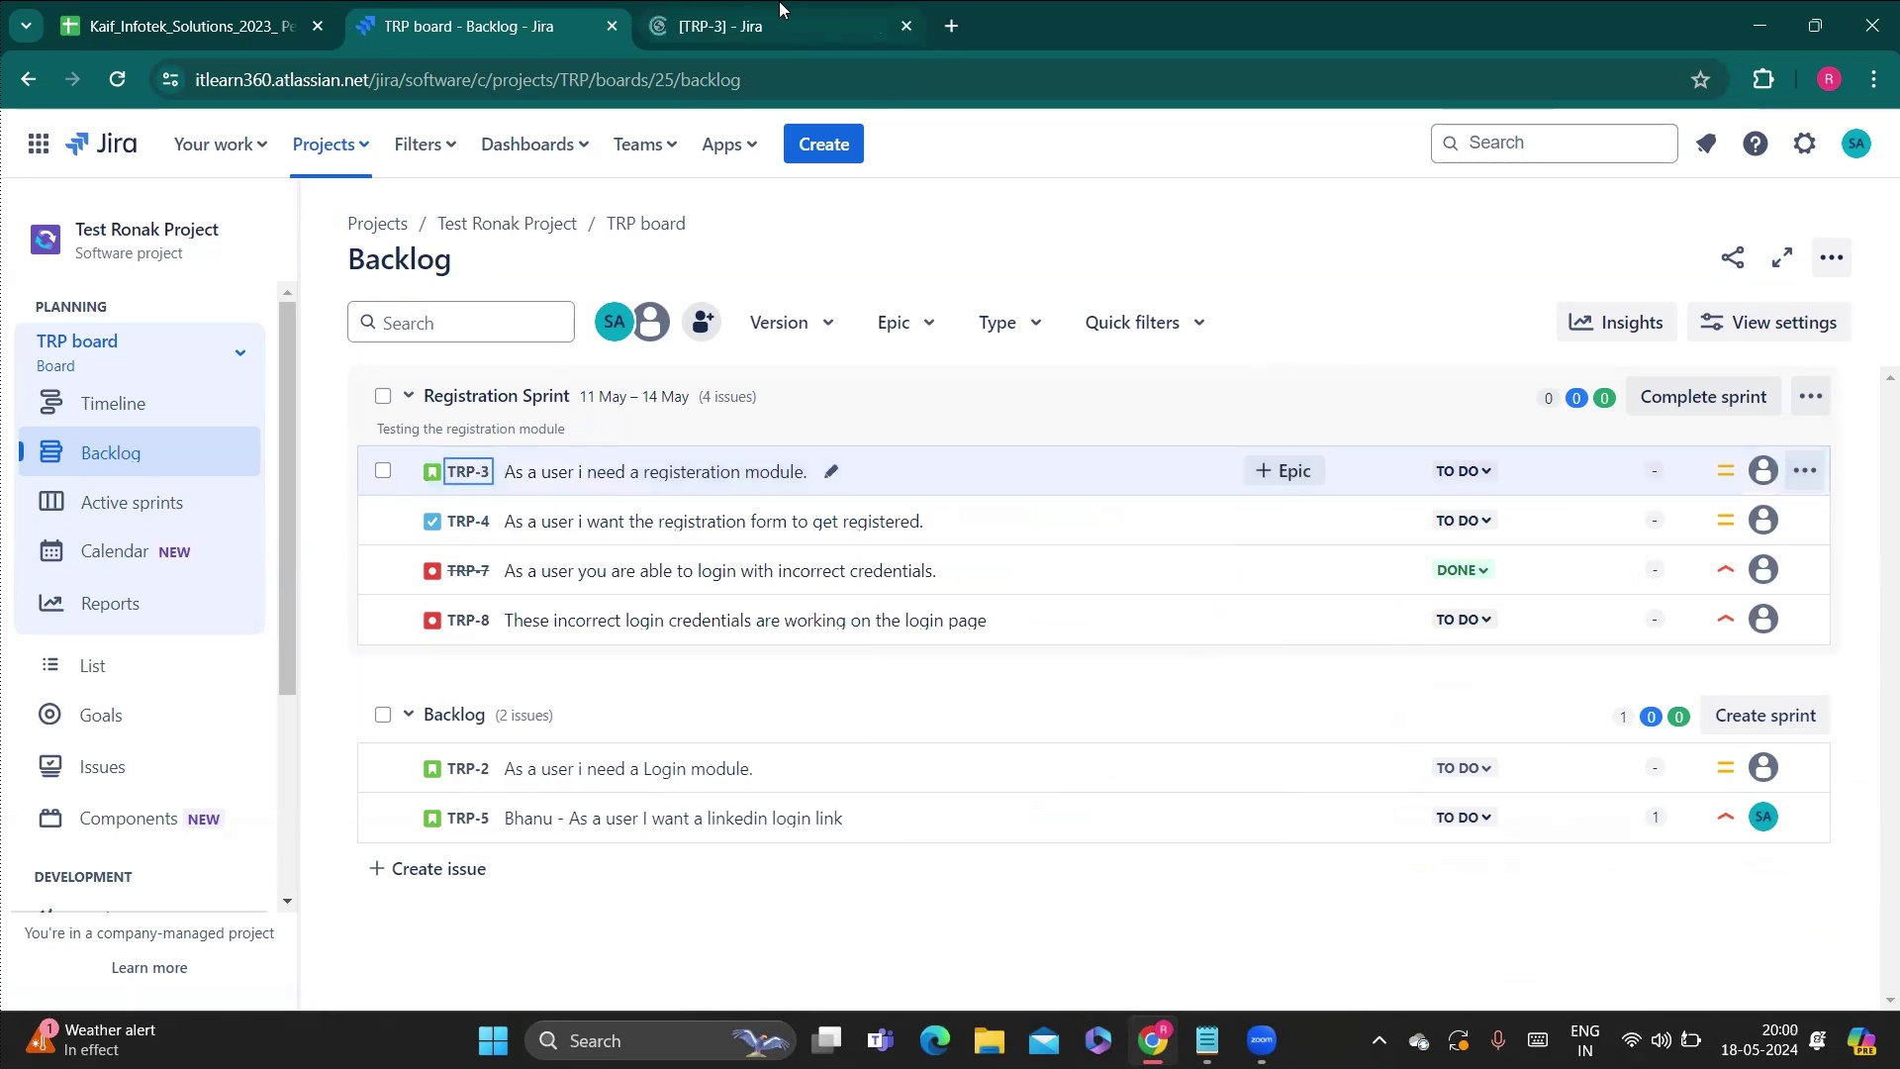
pyautogui.click(780, 2)
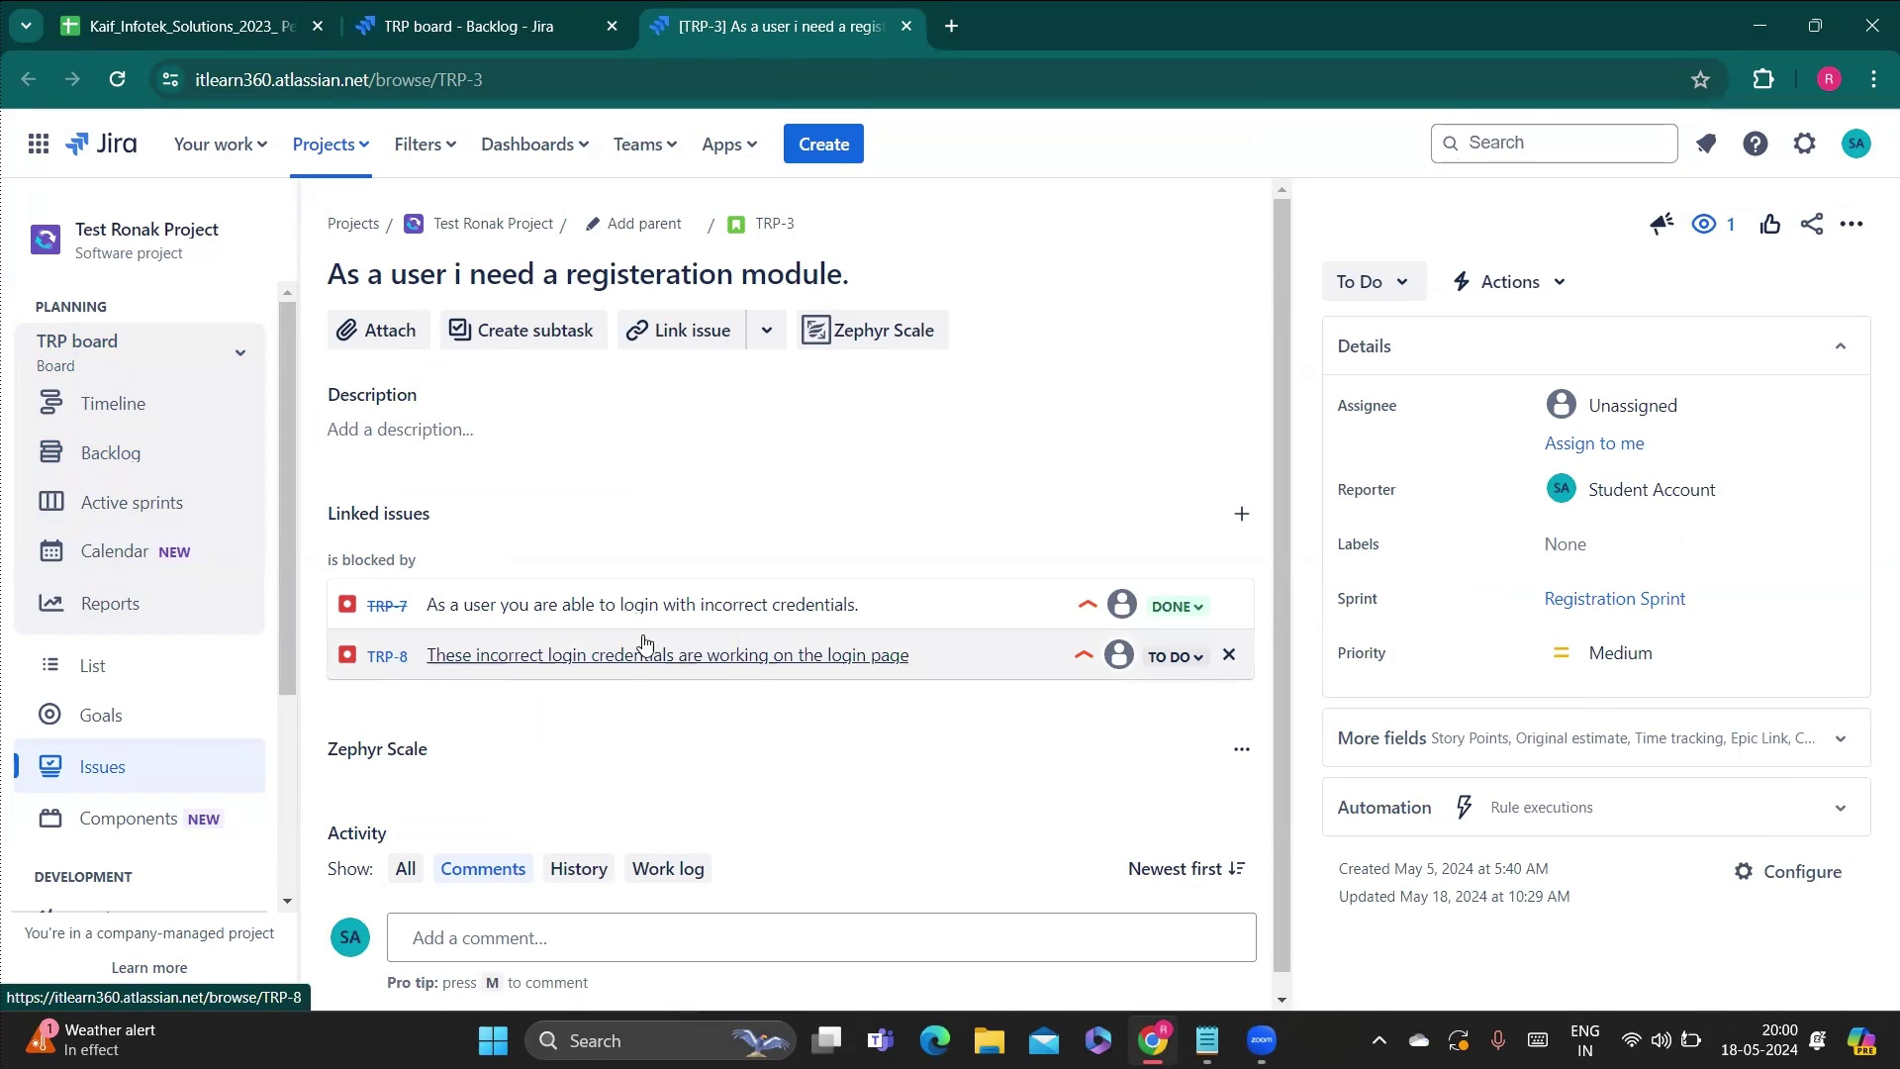
pyautogui.moveTo(643, 655)
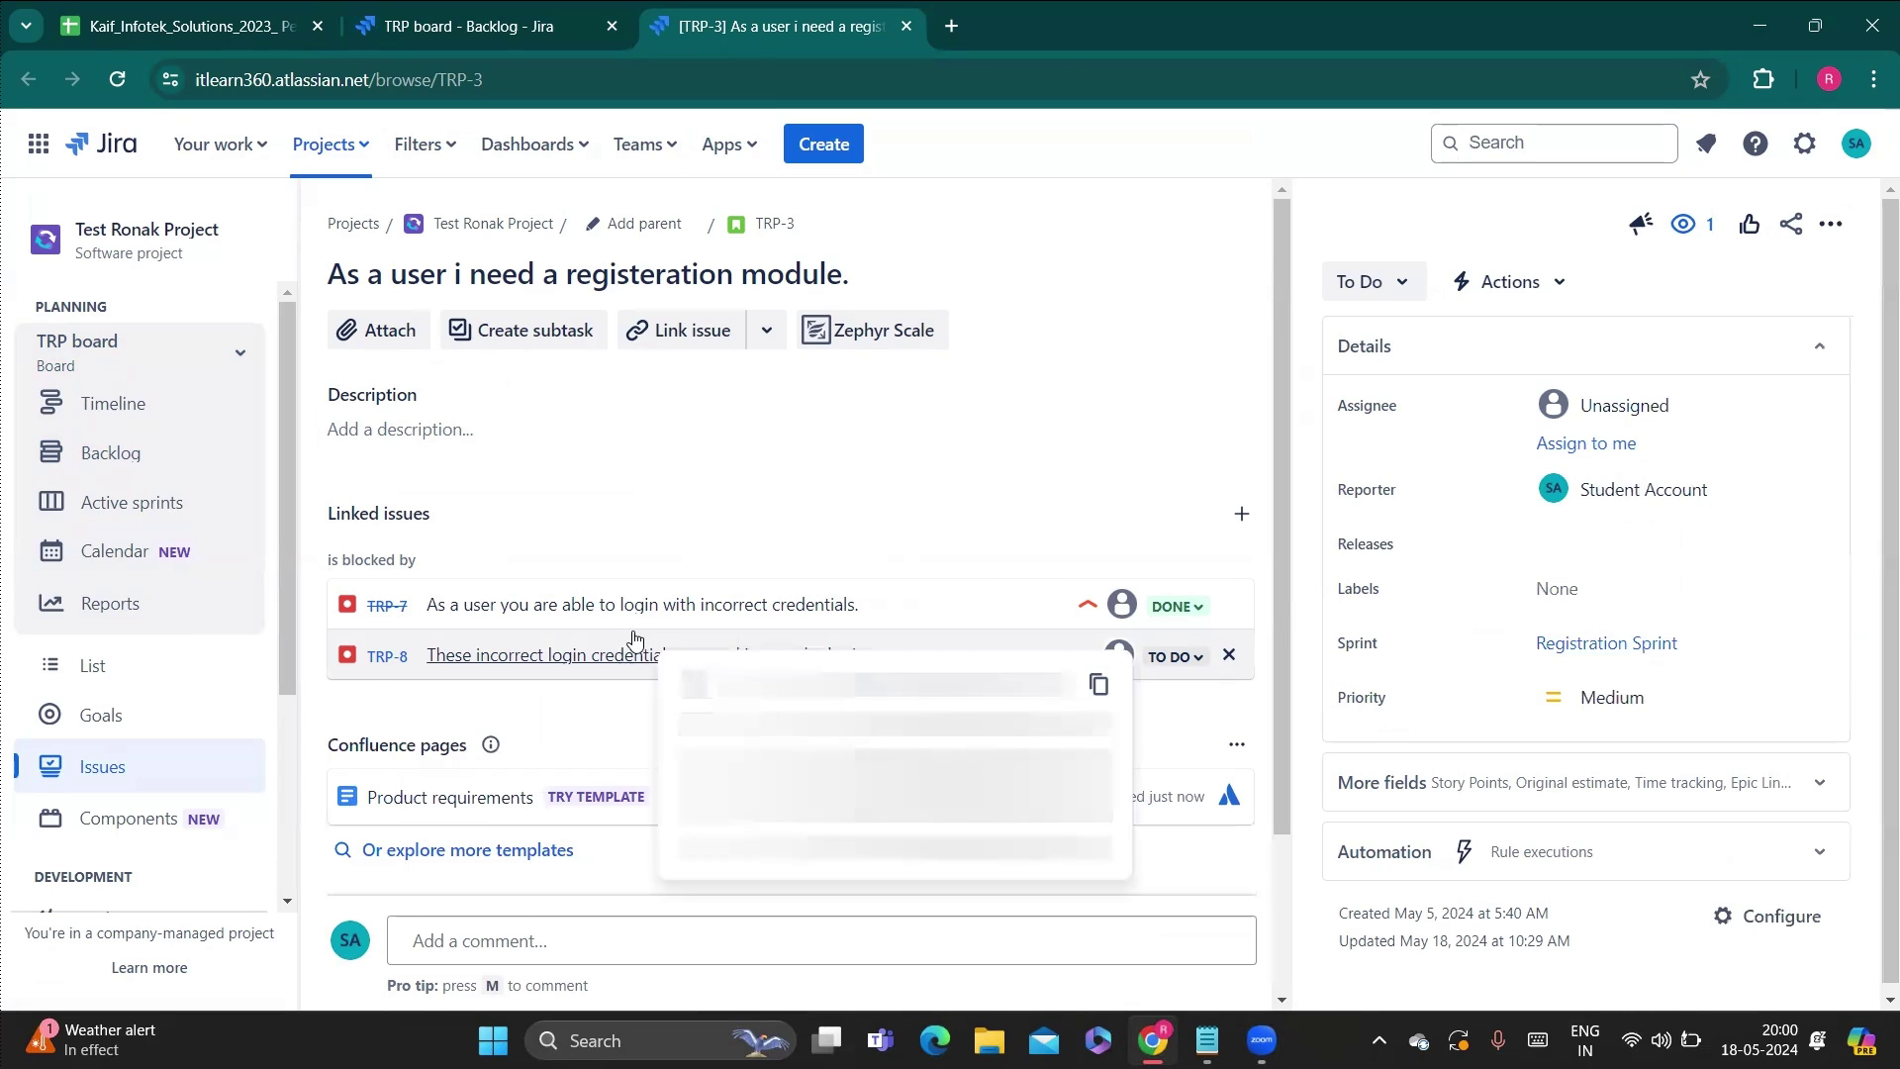